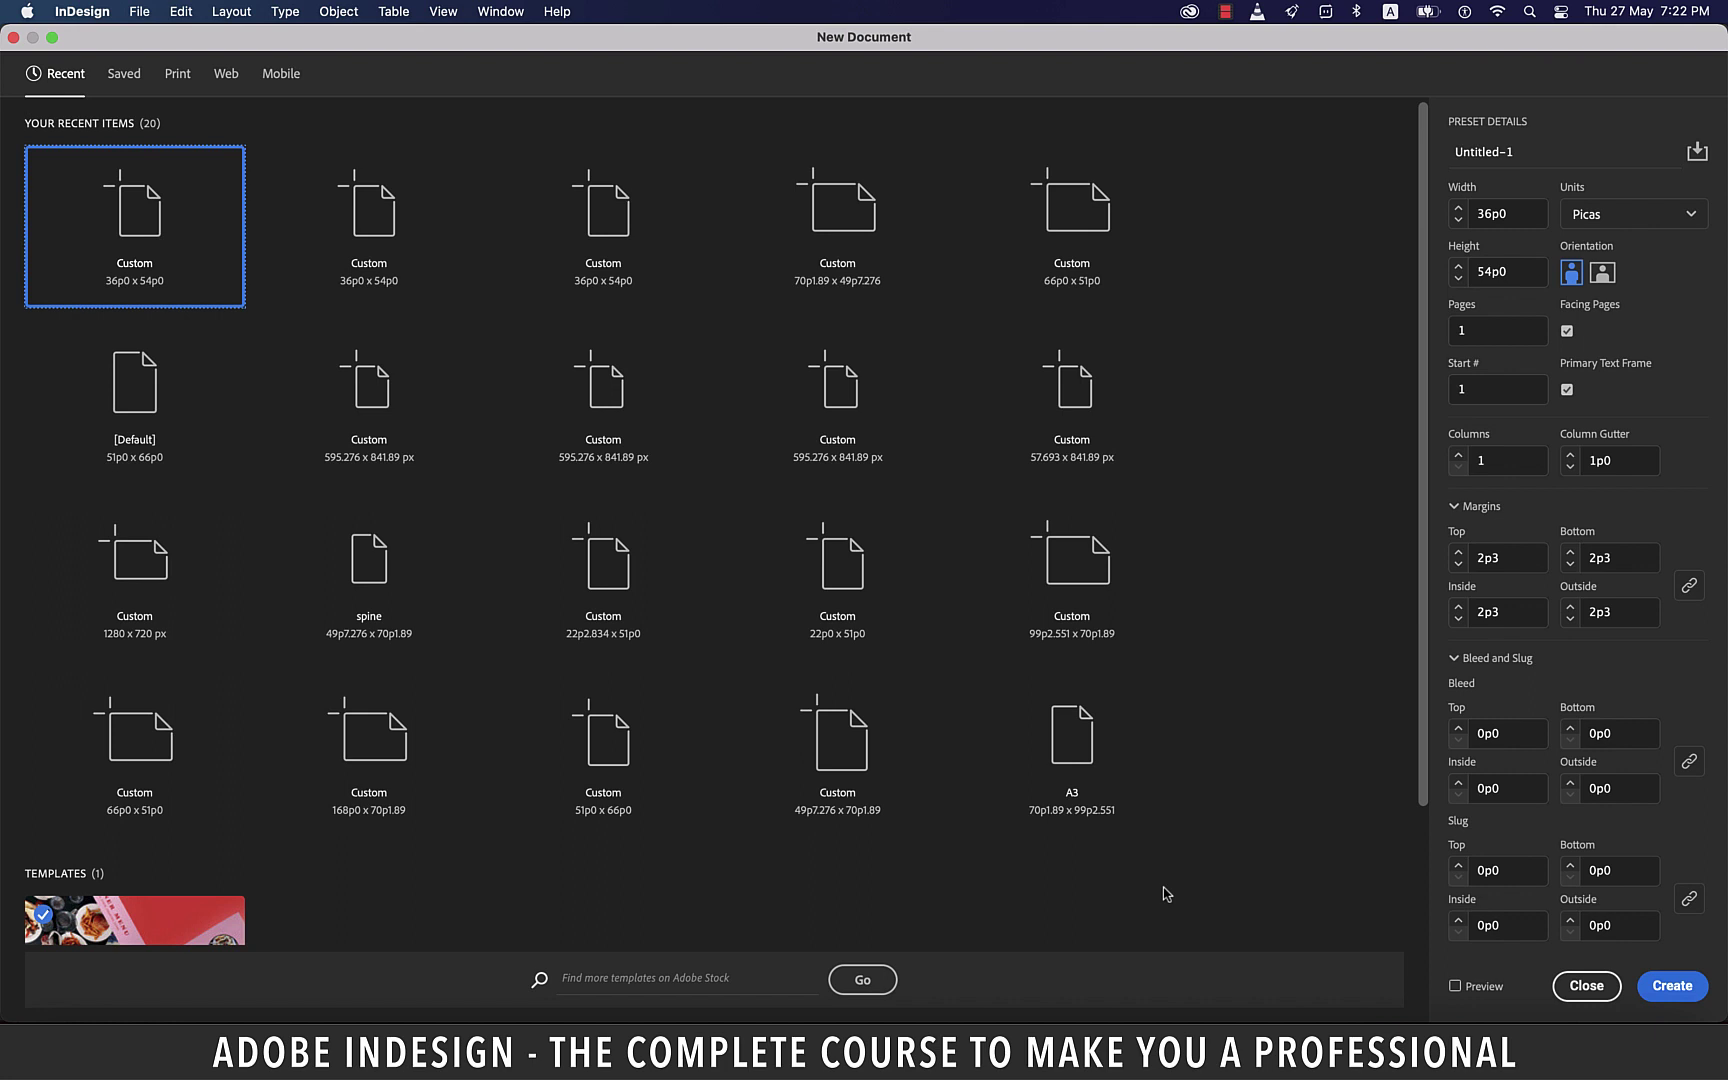
# Step: Accept the New Document settings: 36p0 by 54p0, one page
pyautogui.press('Return')
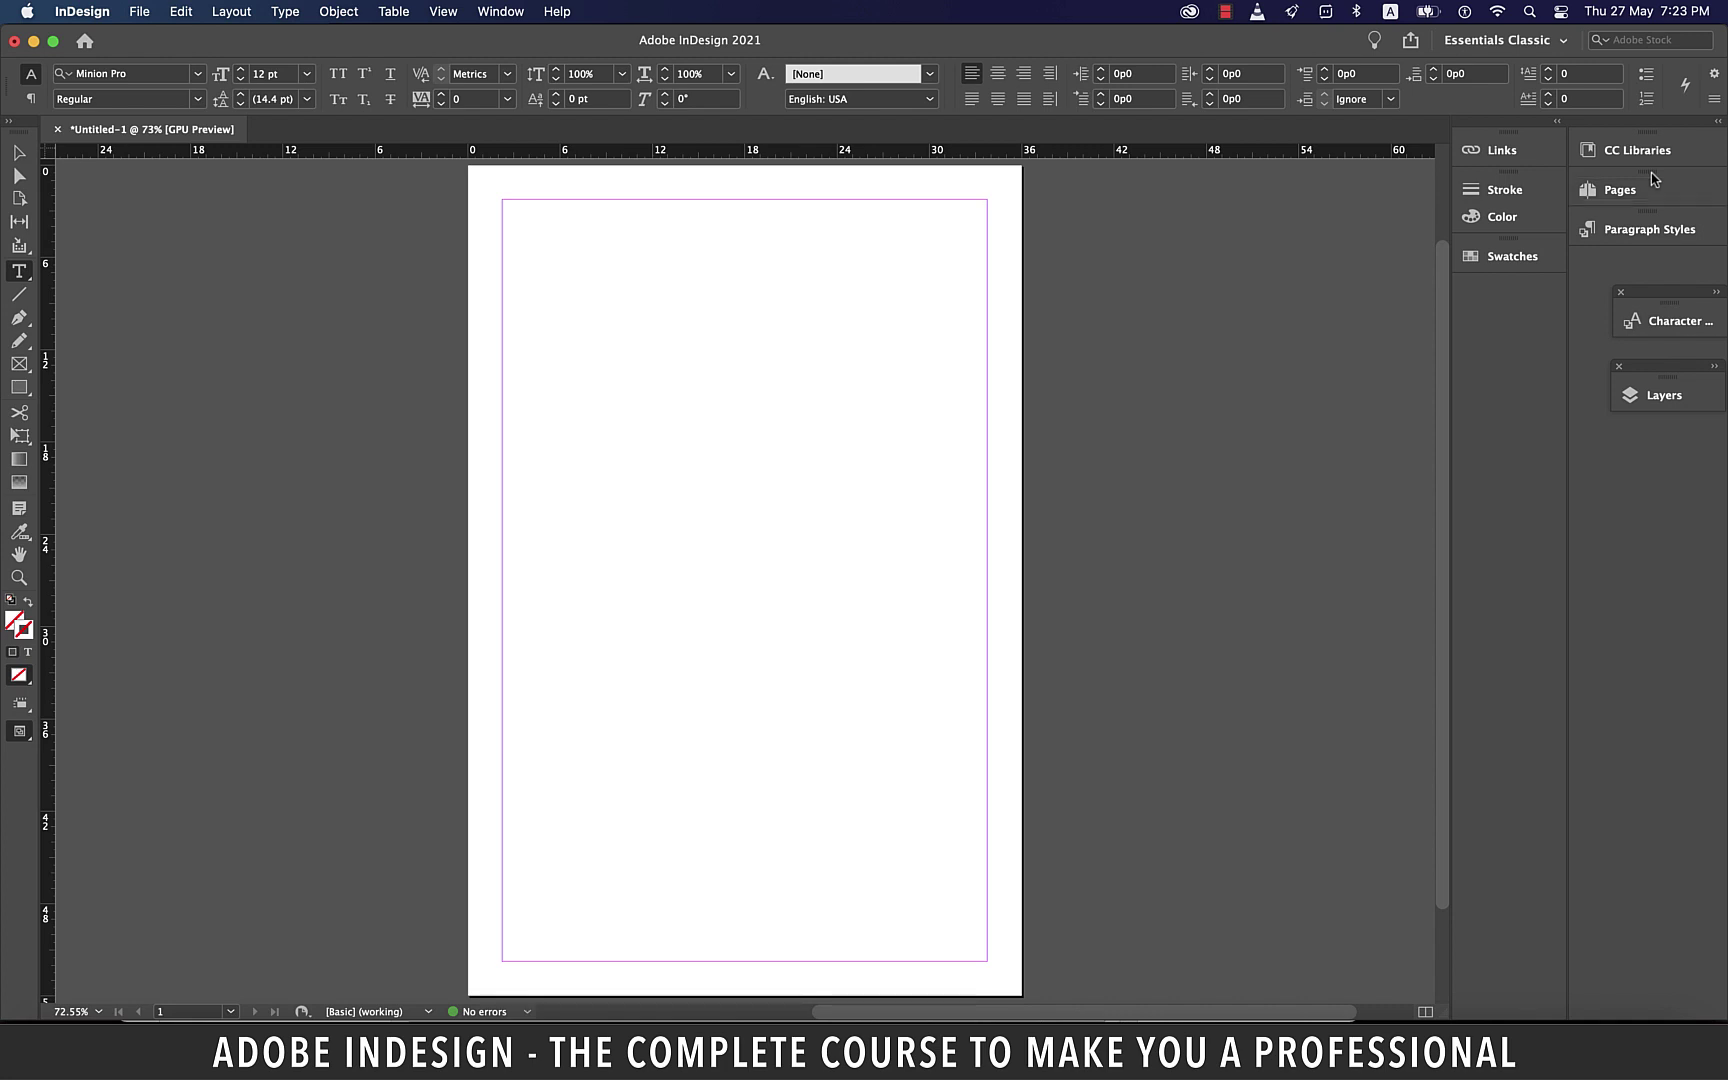
# Step: Float the Pages panel beside the page and expand it, leaving the Window menu unchanged
pyautogui.moveTo(1653, 180); pyautogui.dragTo(1325, 180)
pyautogui.doubleClick(1240, 164)
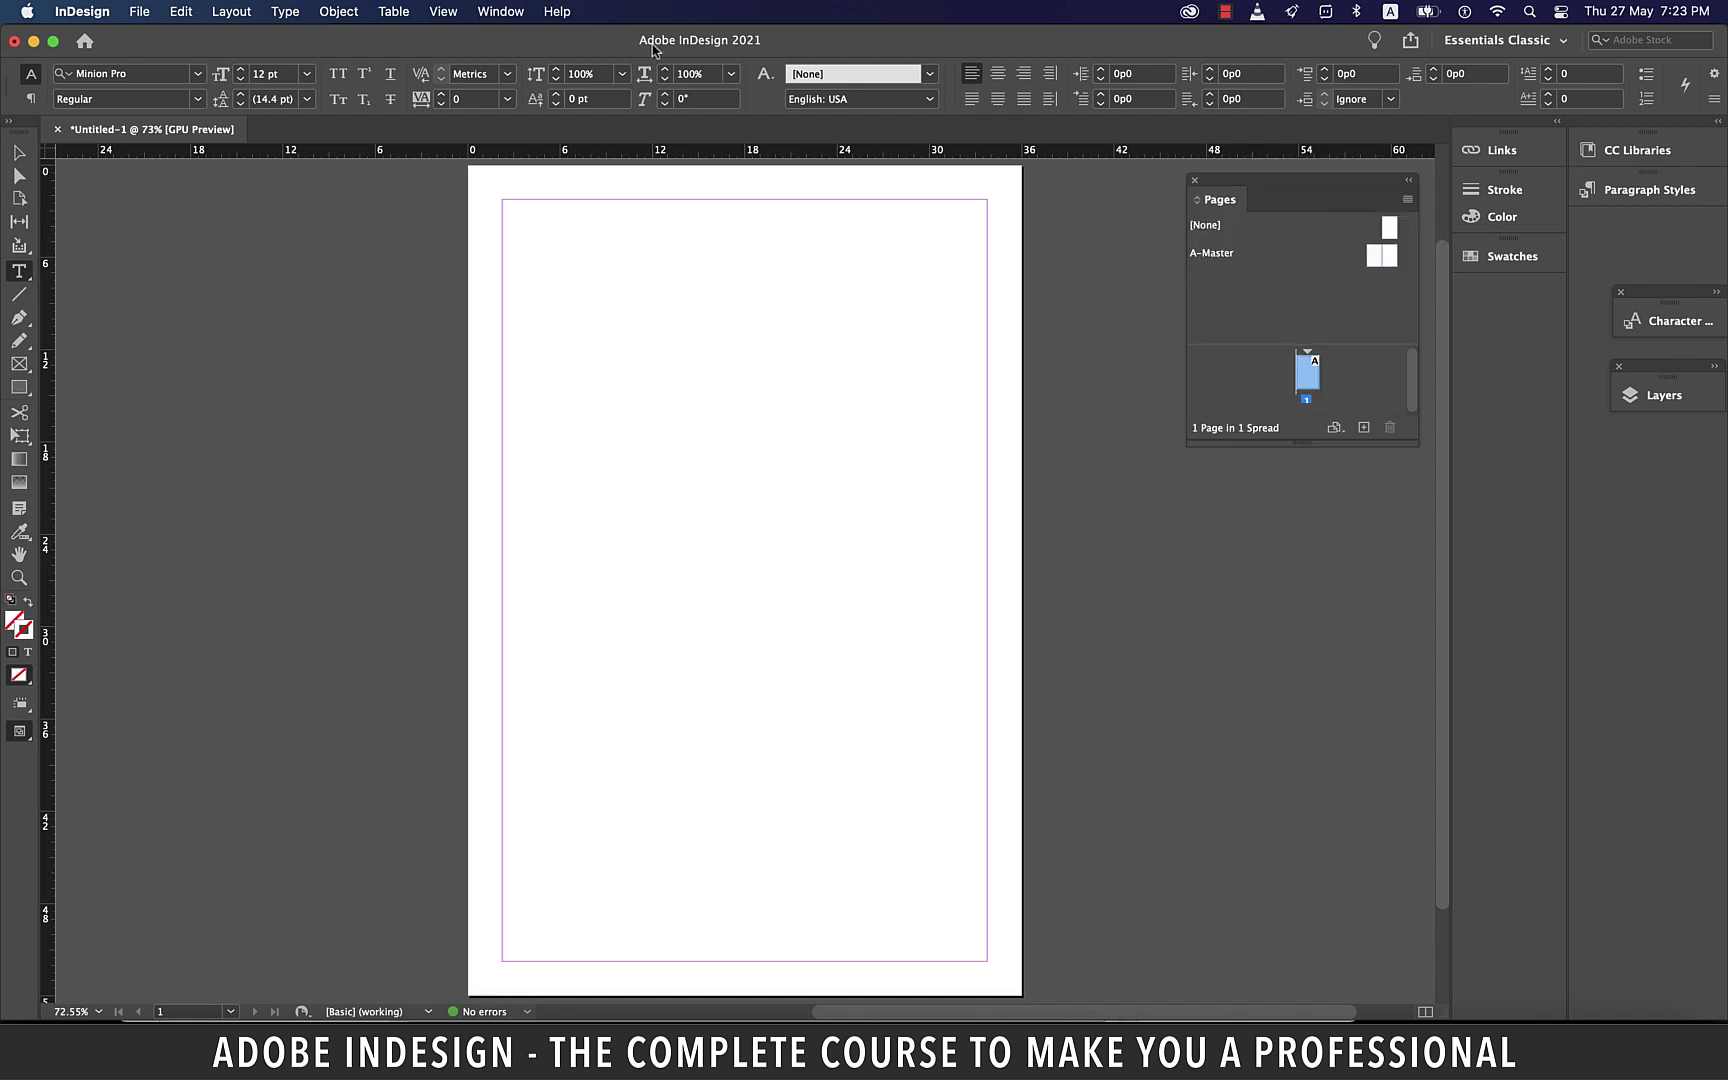
pyautogui.click(502, 12)
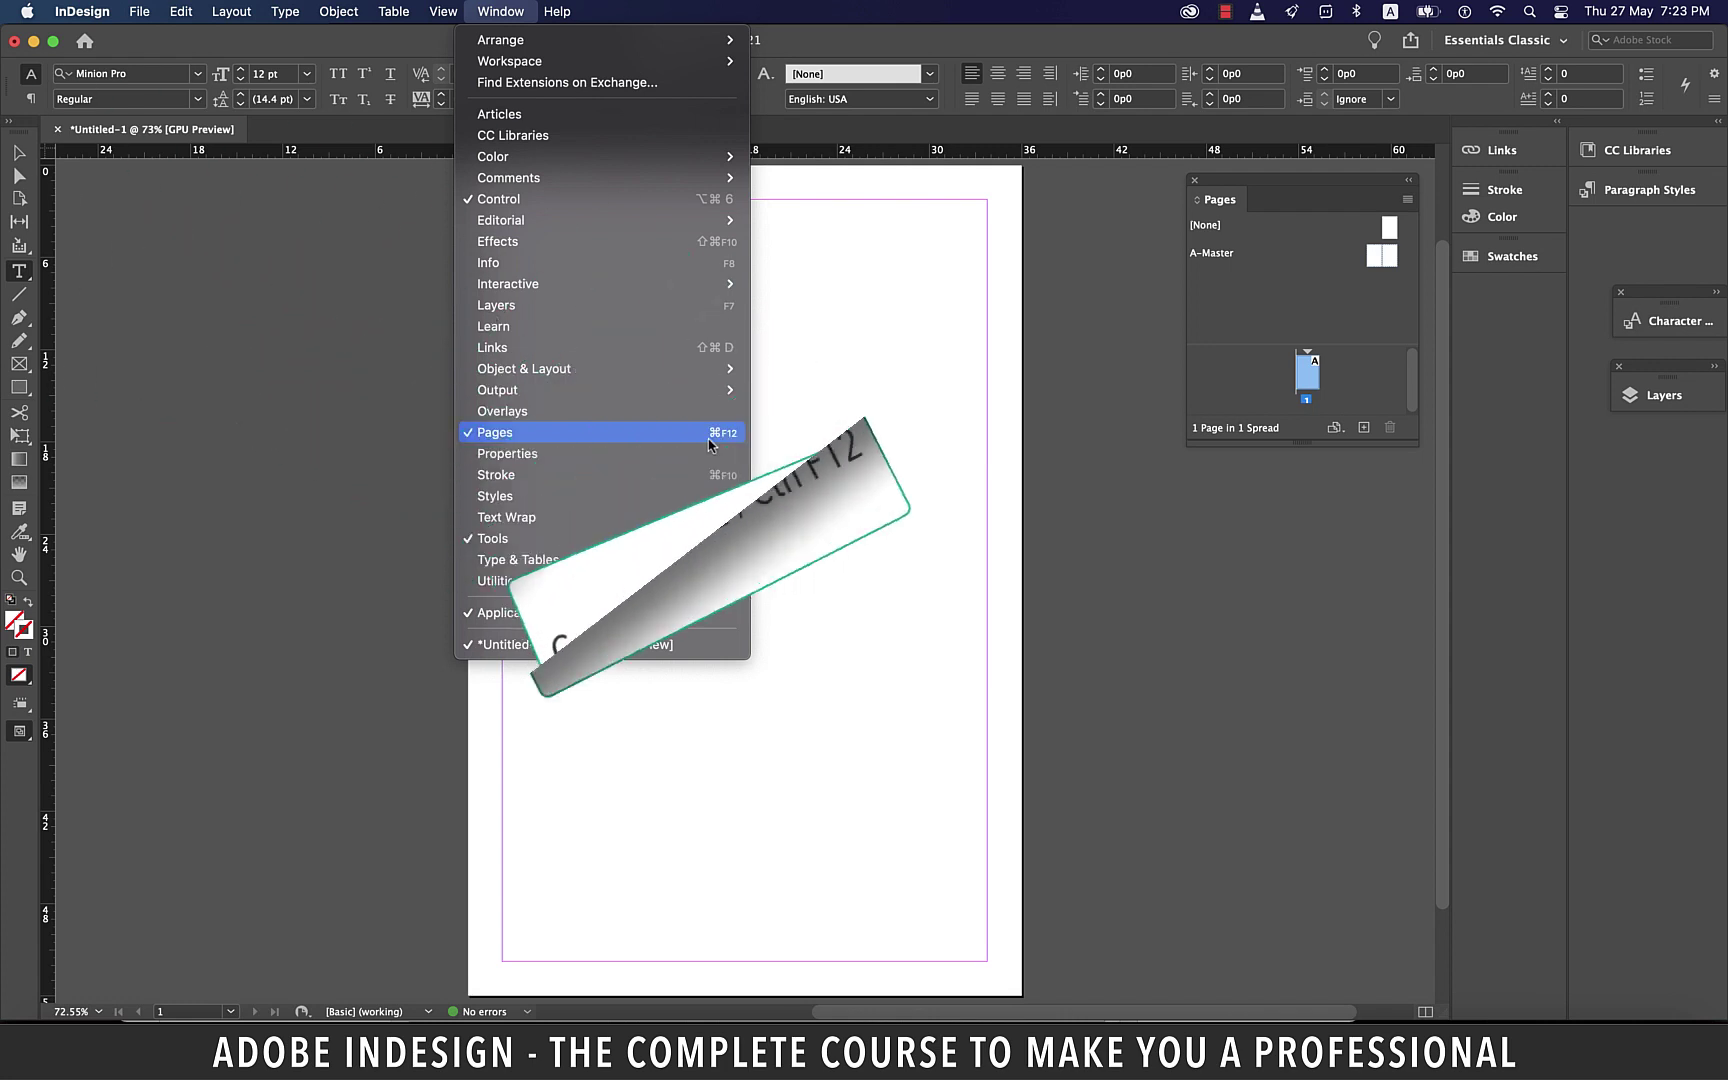
pyautogui.click(1352, 360)
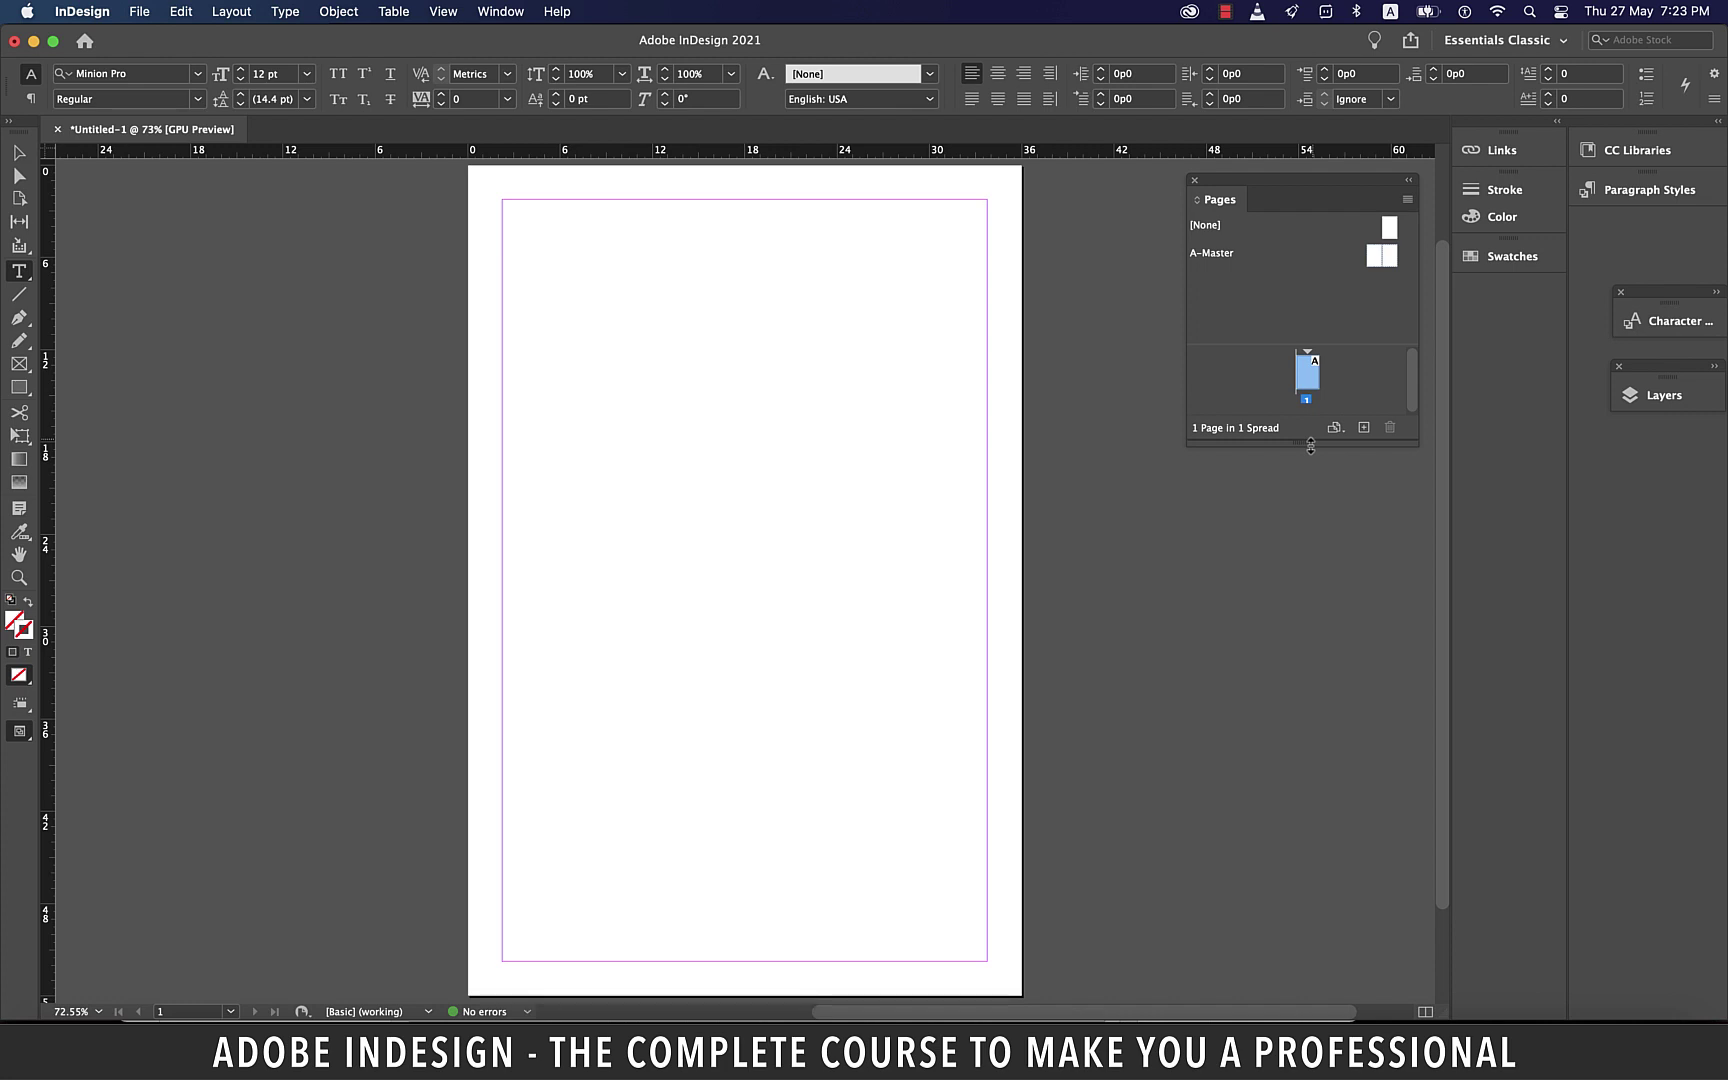
# Step: Make the Pages panel taller and change the page size to A5
pyautogui.moveTo(1311, 446); pyautogui.dragTo(1318, 747)
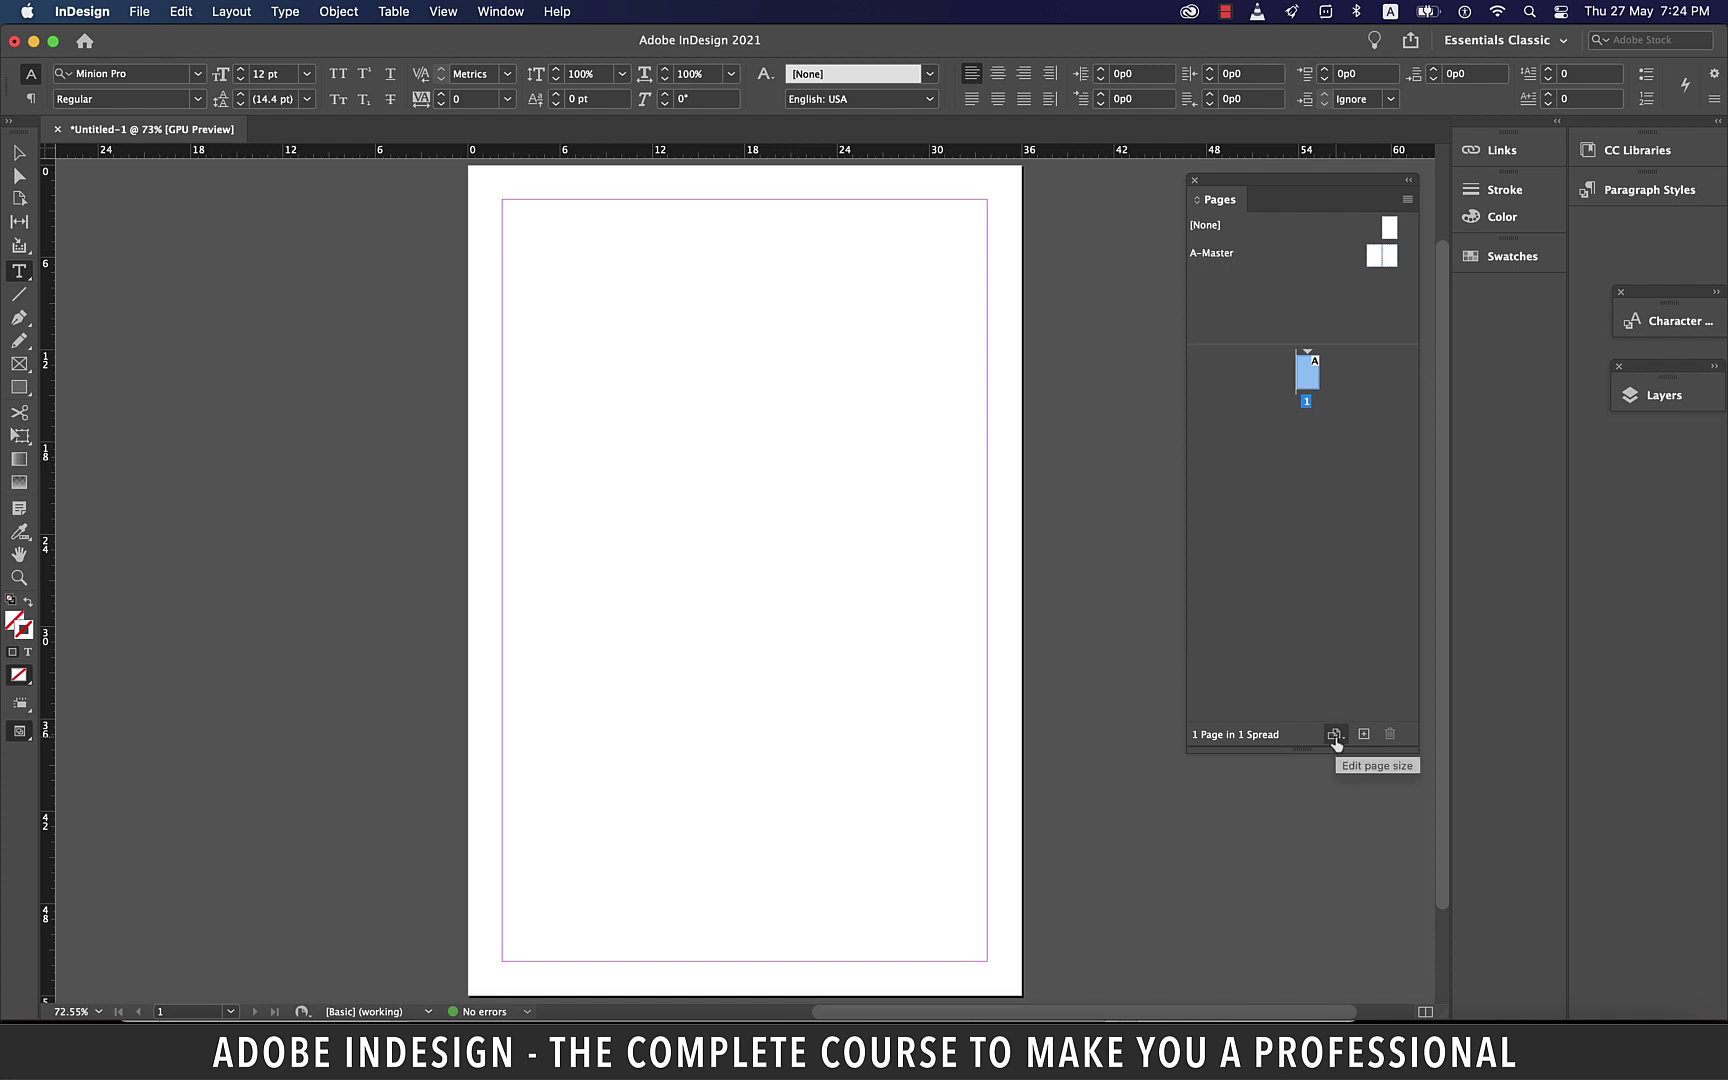
pyautogui.click(1335, 736)
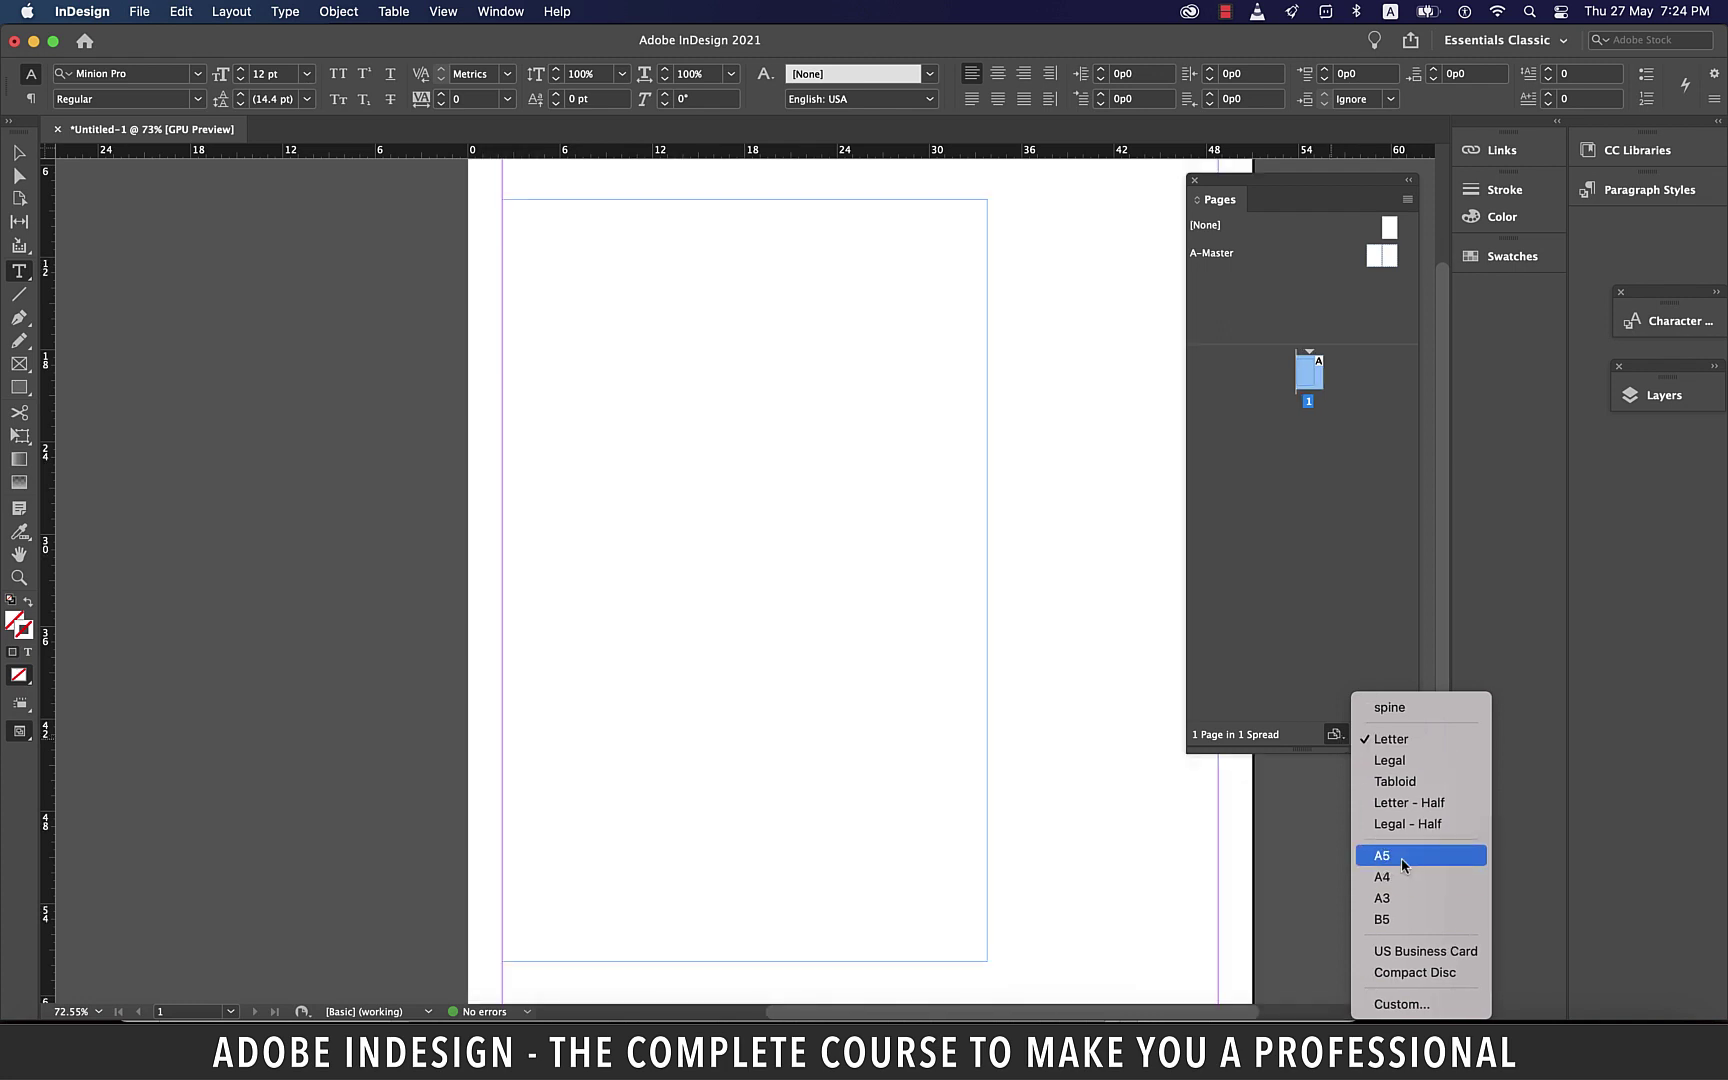
pyautogui.click(1401, 859)
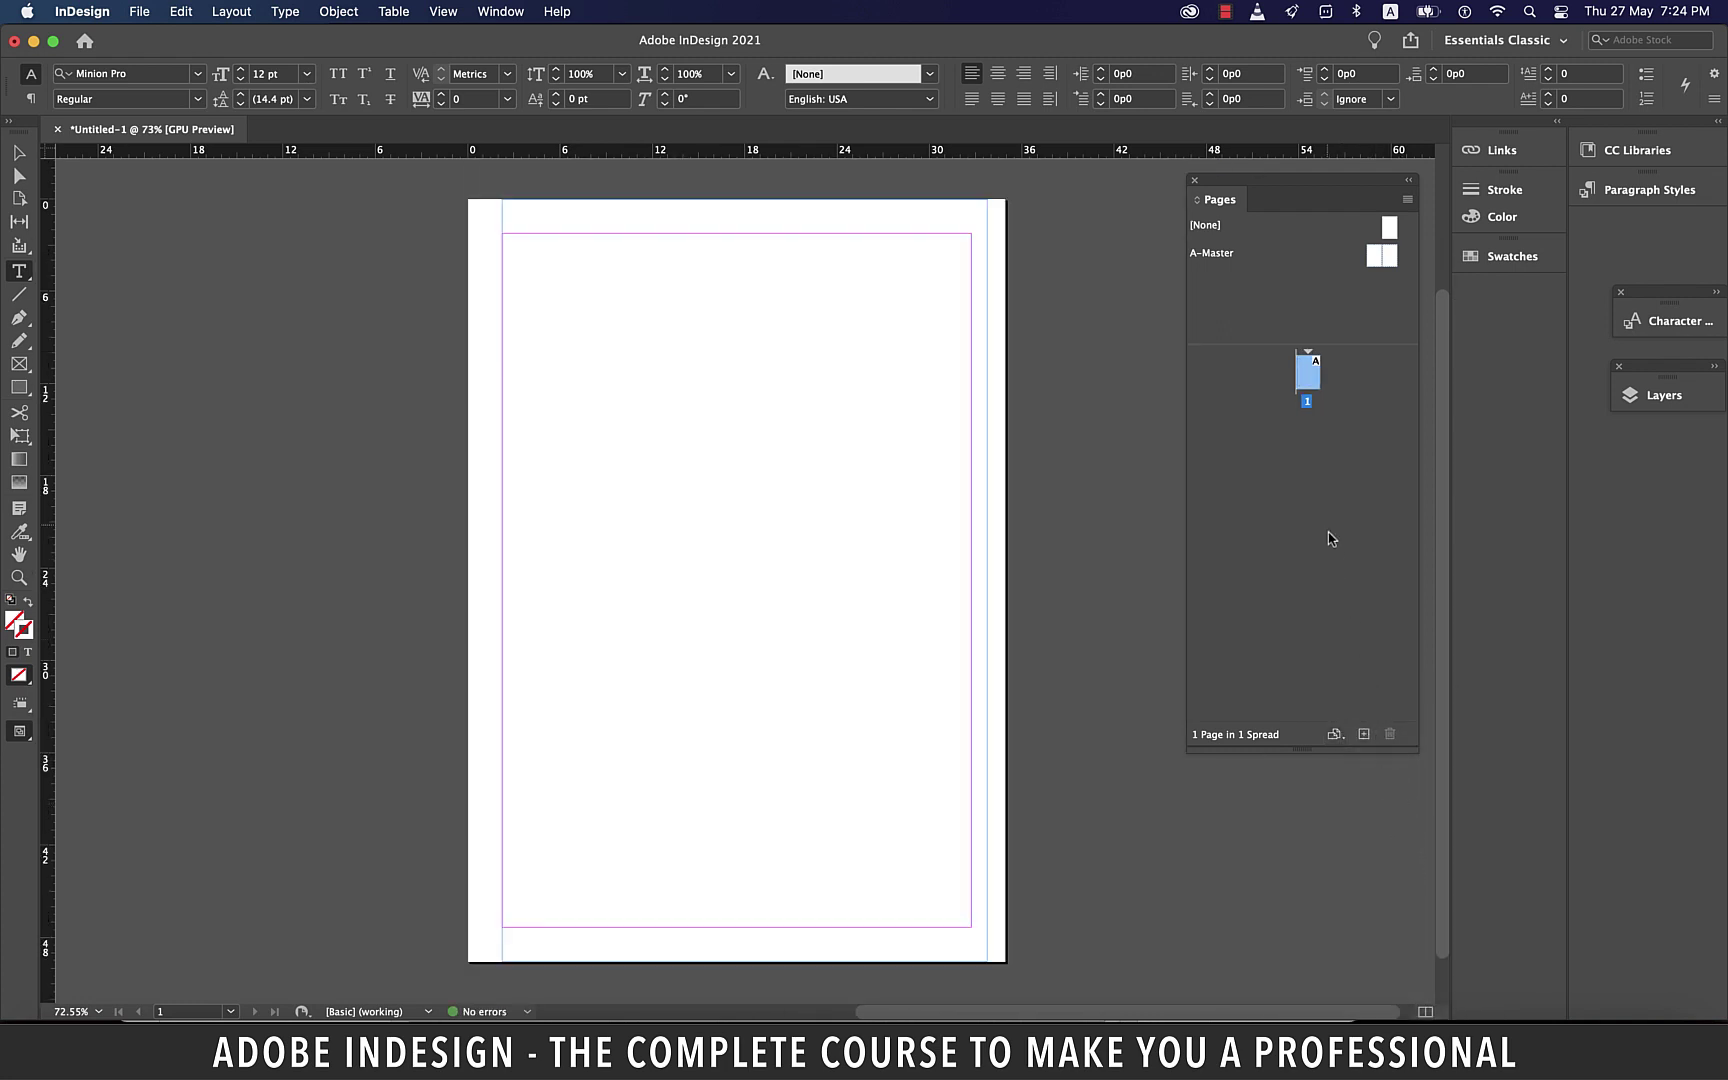
# Step: Look at the Custom page size settings, then cancel without changes
pyautogui.click(1335, 736)
pyautogui.click(1424, 1004)
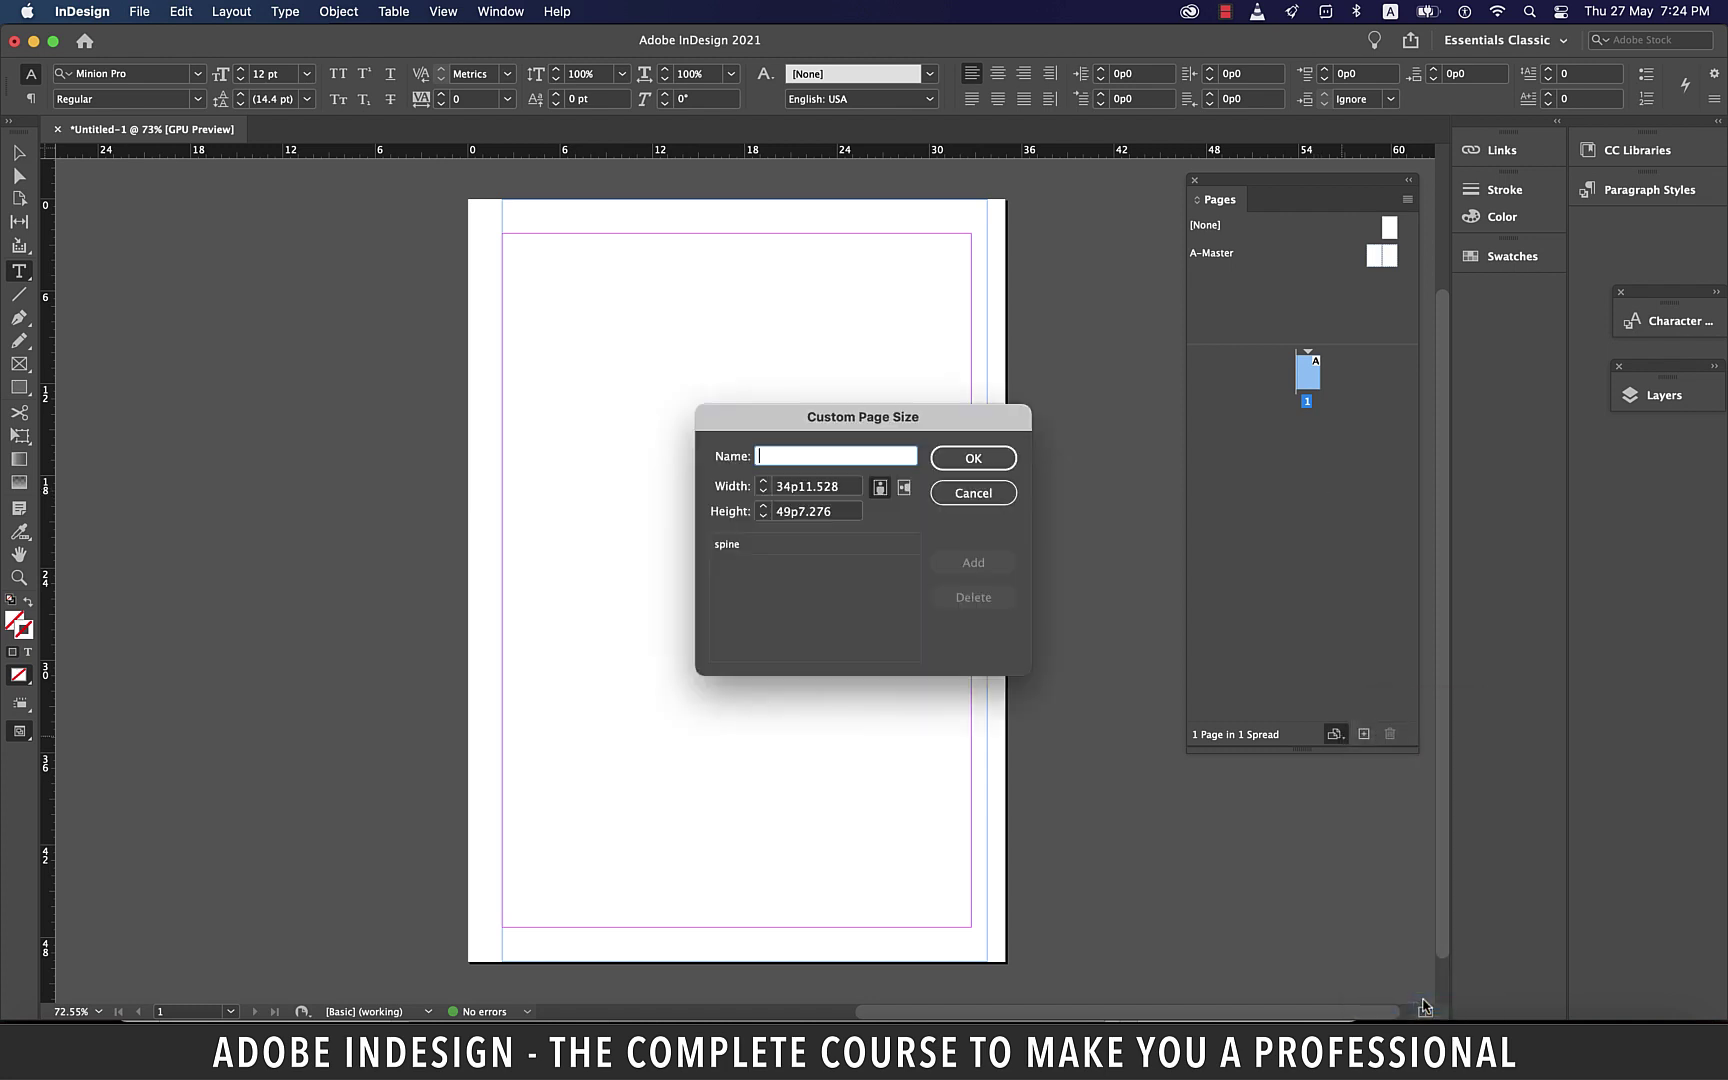
pyautogui.moveTo(912, 425); pyautogui.dragTo(1079, 487)
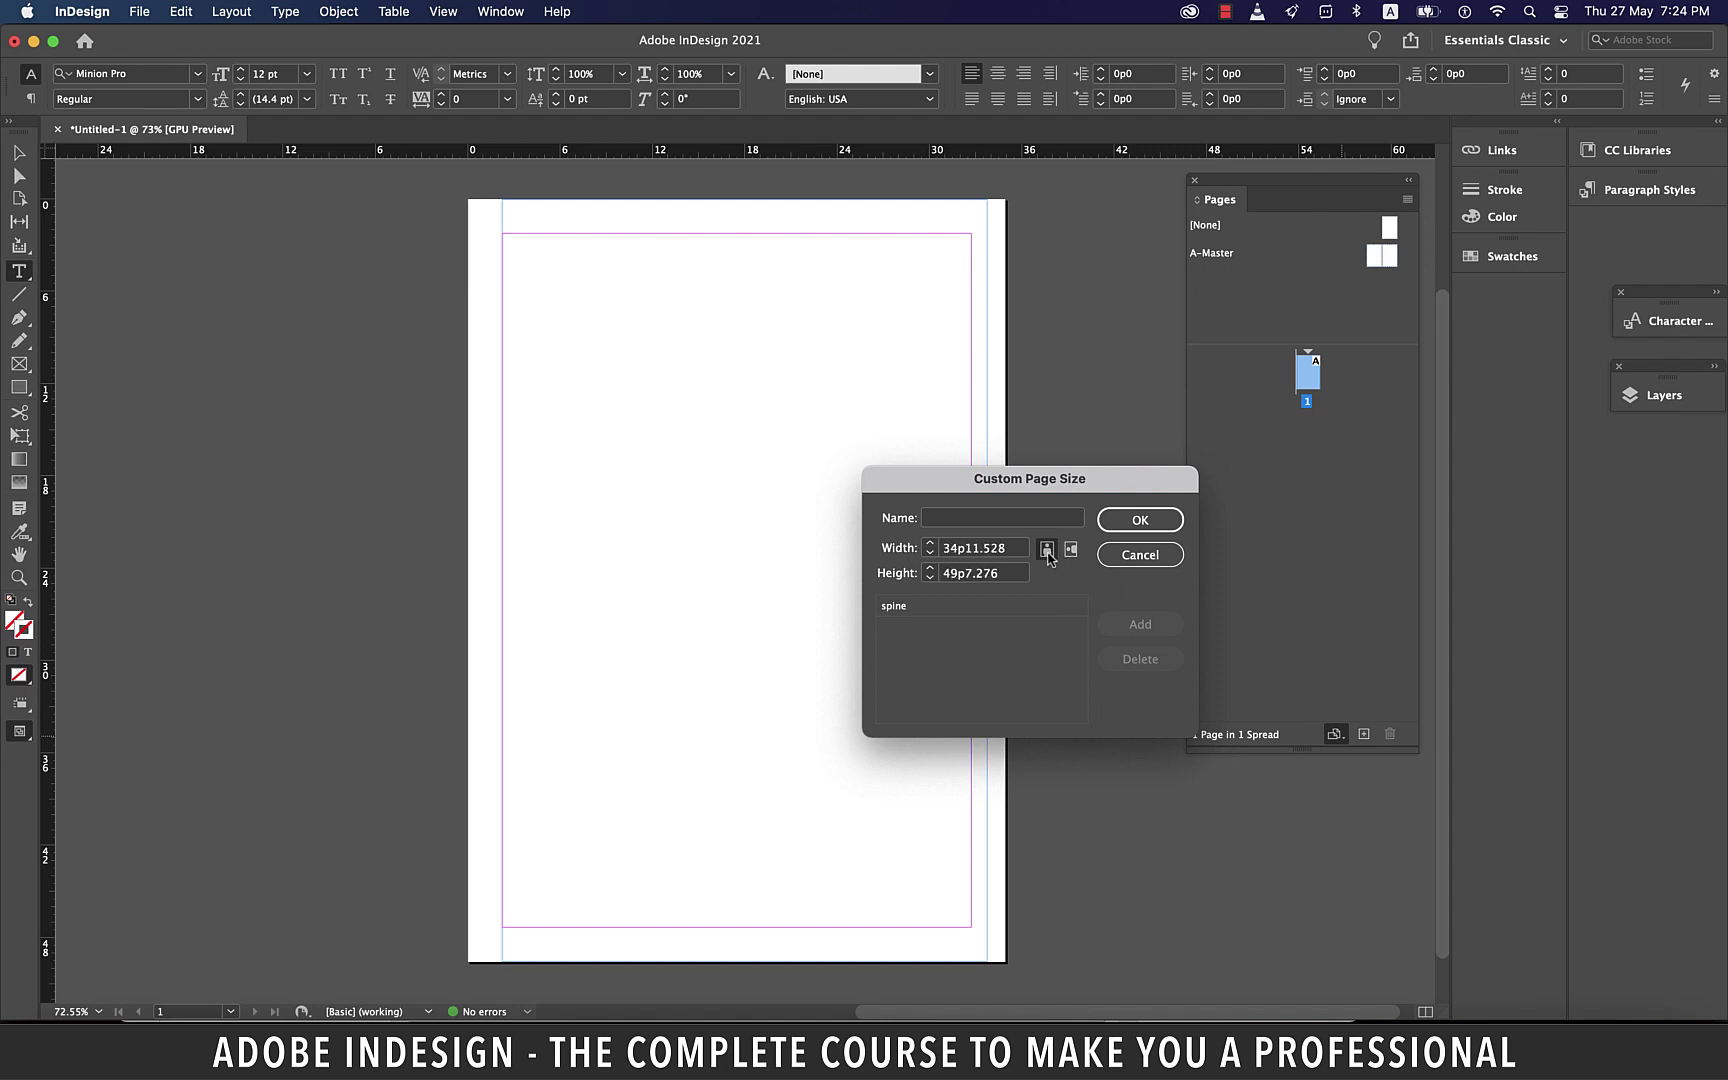
pyautogui.click(1140, 555)
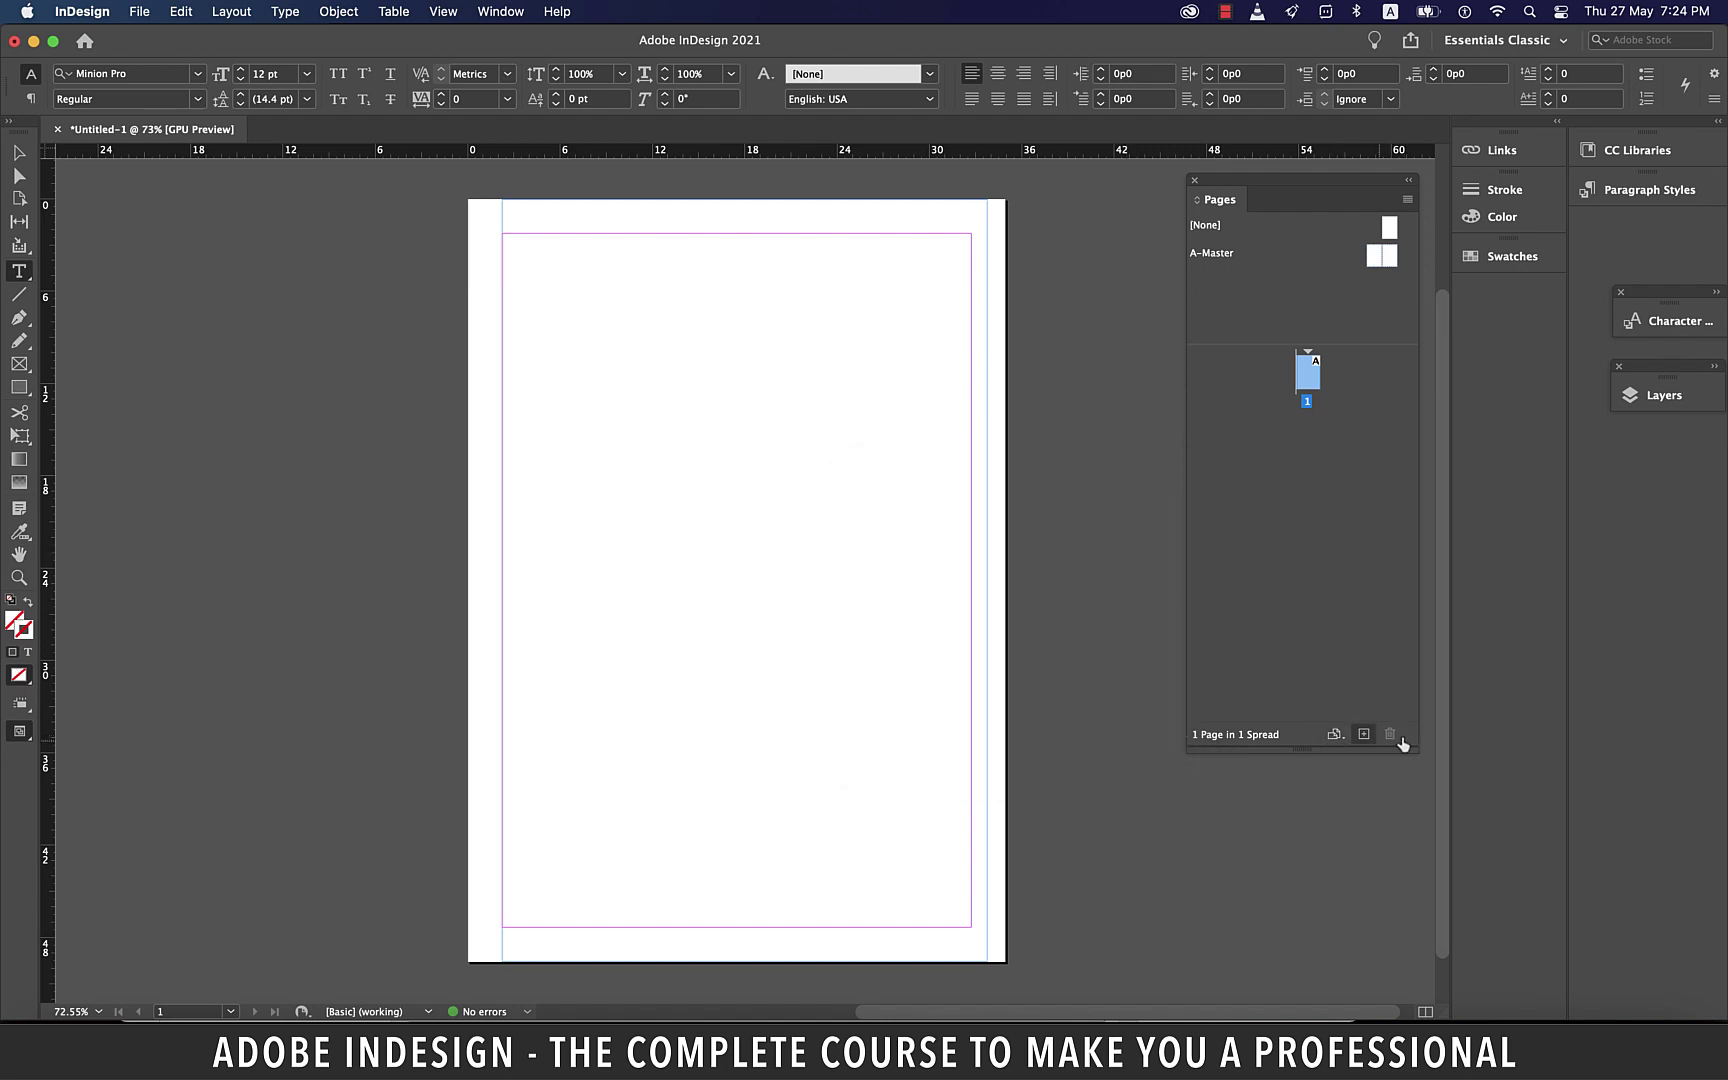
# Step: Add new A-Master pages for 7 pages in 4 spreads, then zoom out and activate page 1
pyautogui.click(1364, 735)
pyautogui.click(1364, 735)
pyautogui.click(1364, 735)
pyautogui.click(1364, 735)
pyautogui.click(1364, 735)
pyautogui.click(1364, 735)
pyautogui.scroll(20, 1072, 660)
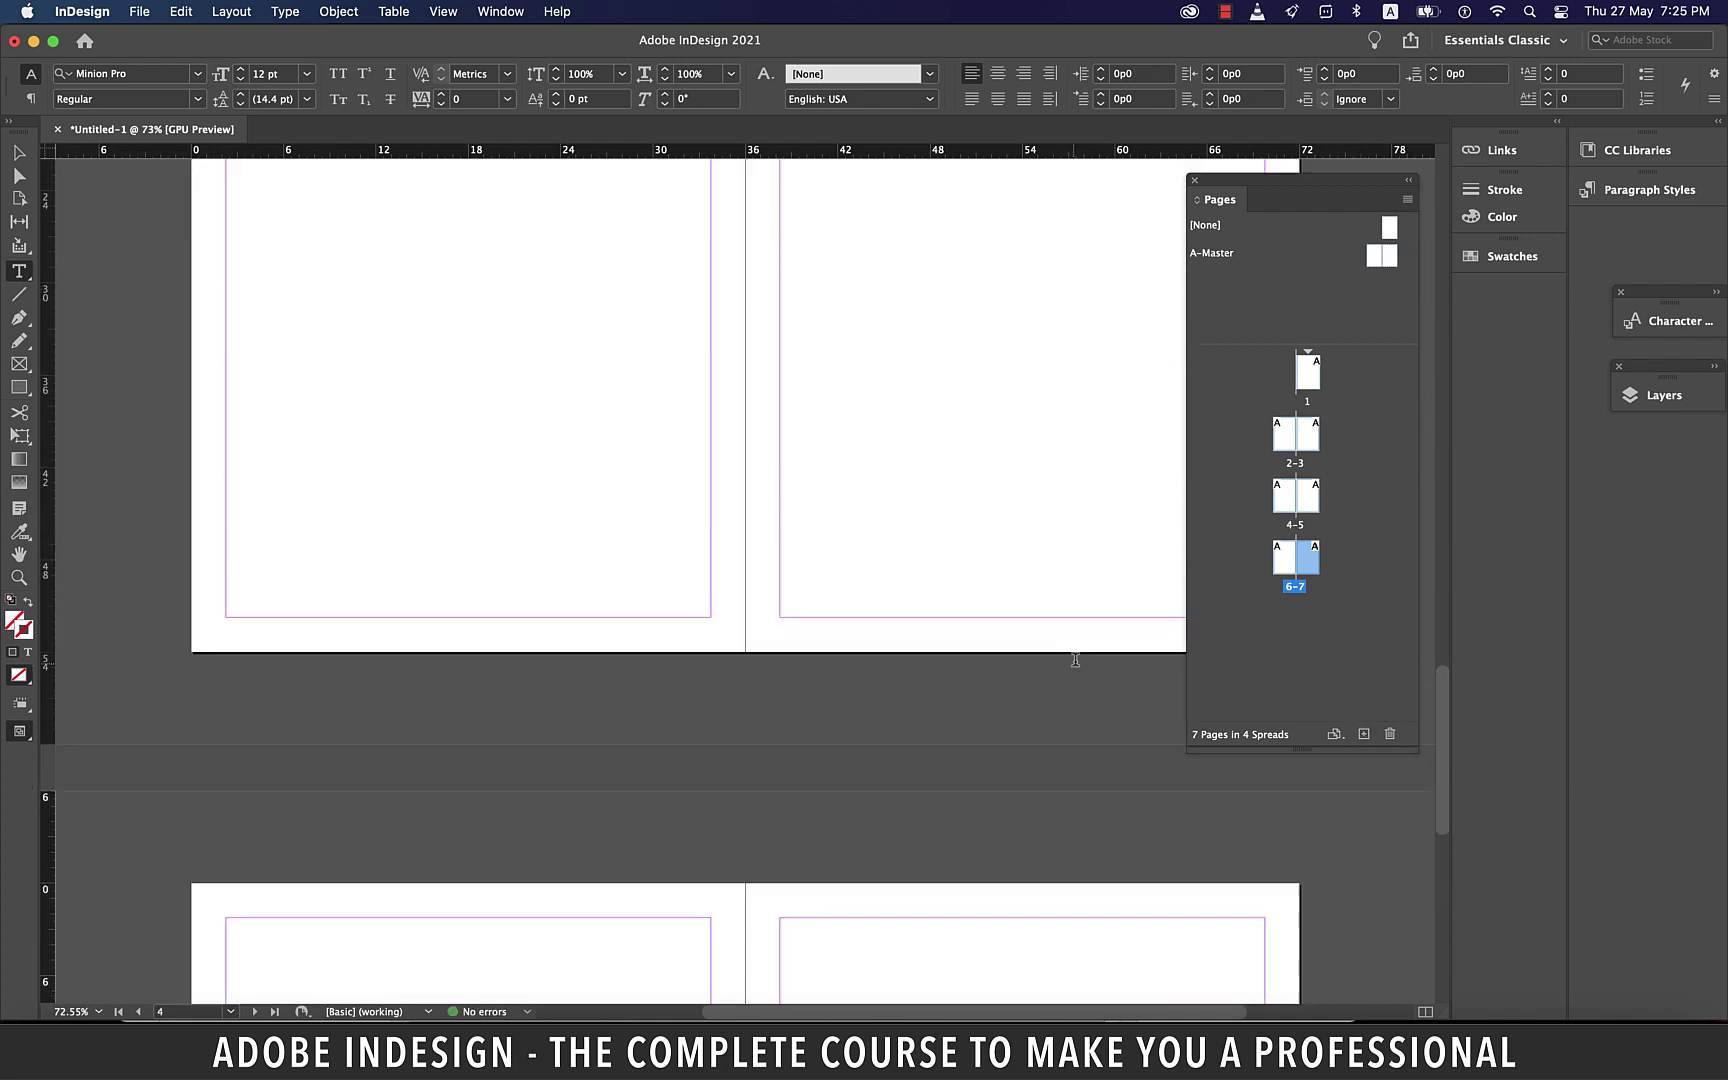
pyautogui.scroll(-5, 1075, 660)
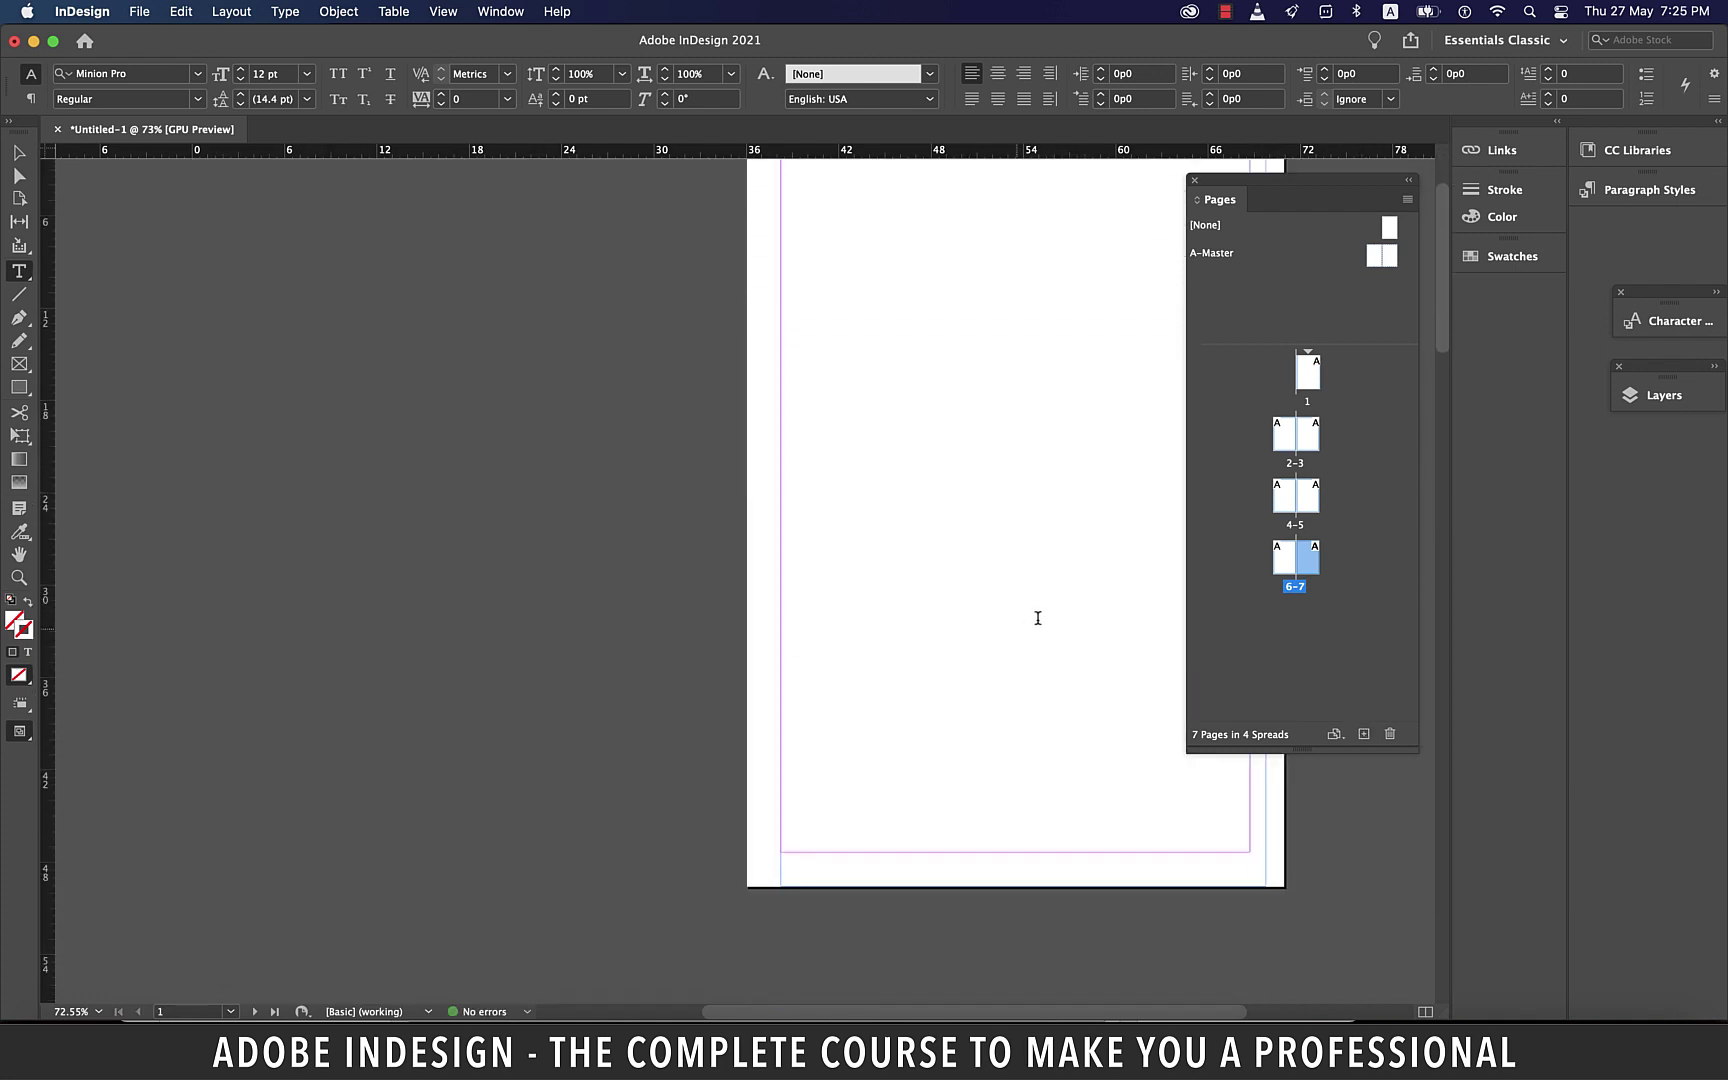
pyautogui.press('super+minus')
pyautogui.press('super+minus')
pyautogui.press('super+minus')
pyautogui.press('super+minus')
pyautogui.press('super+minus')
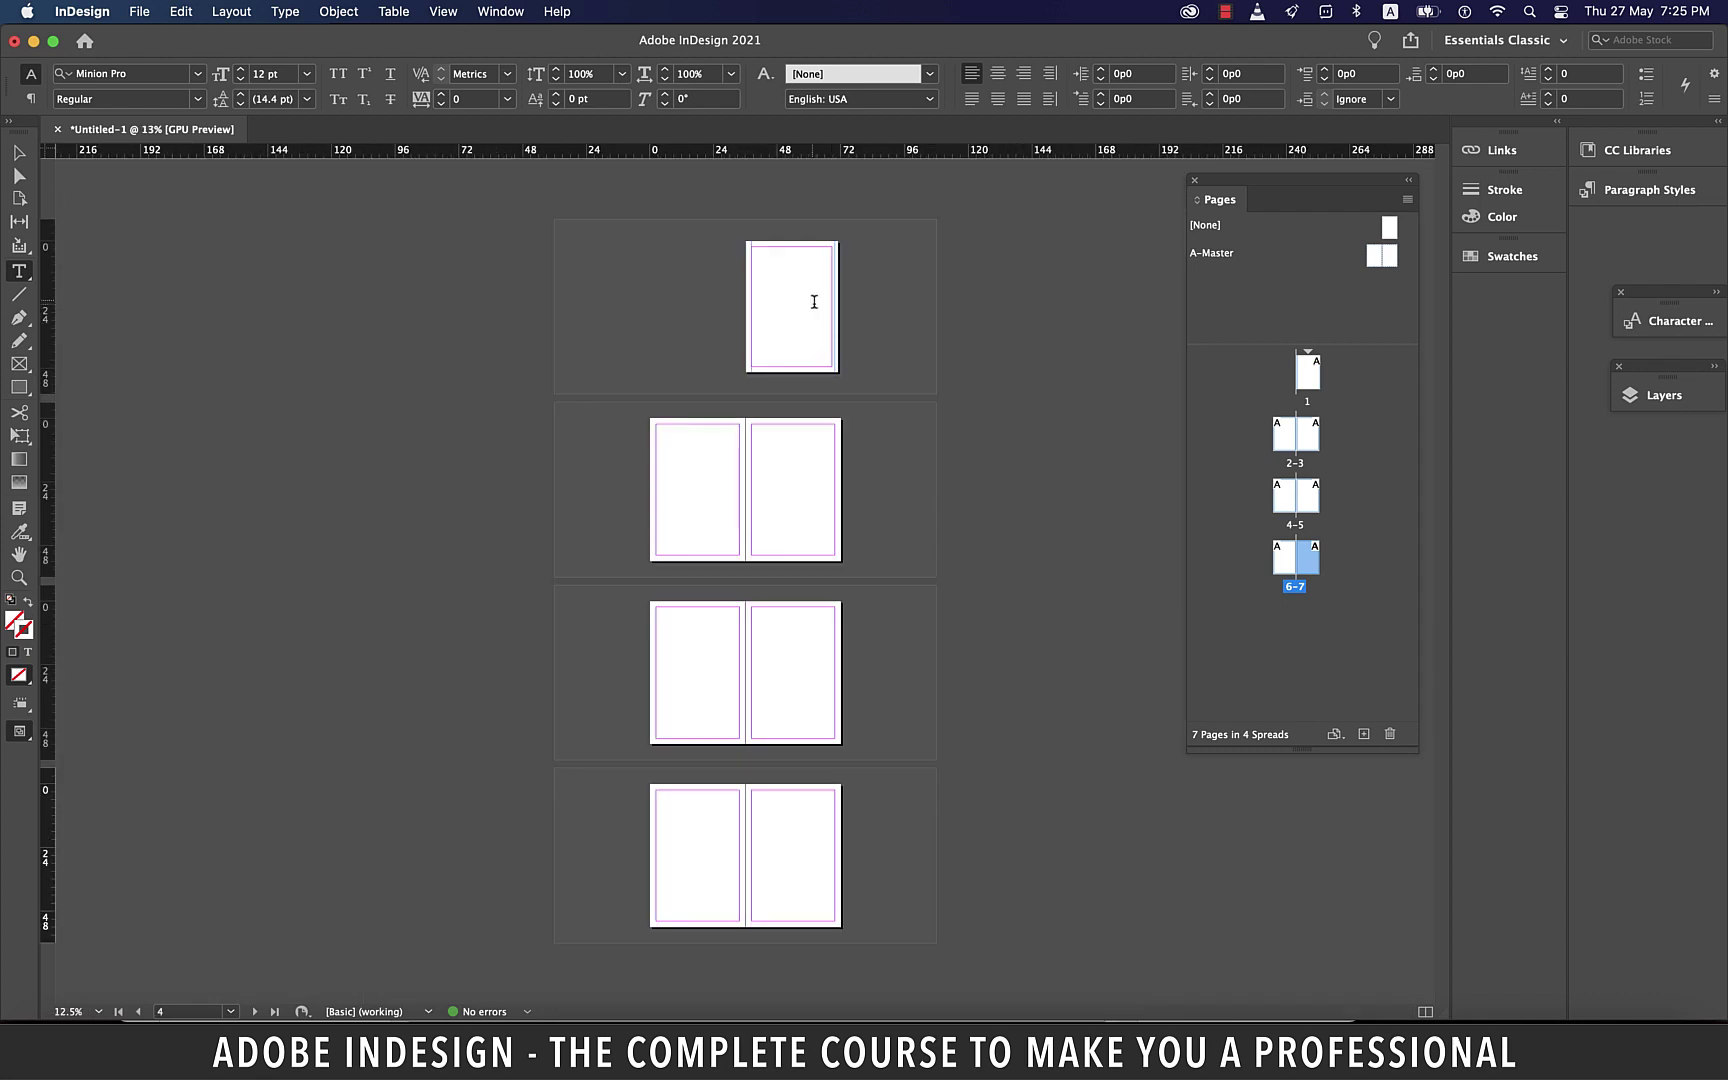
pyautogui.click(811, 299)
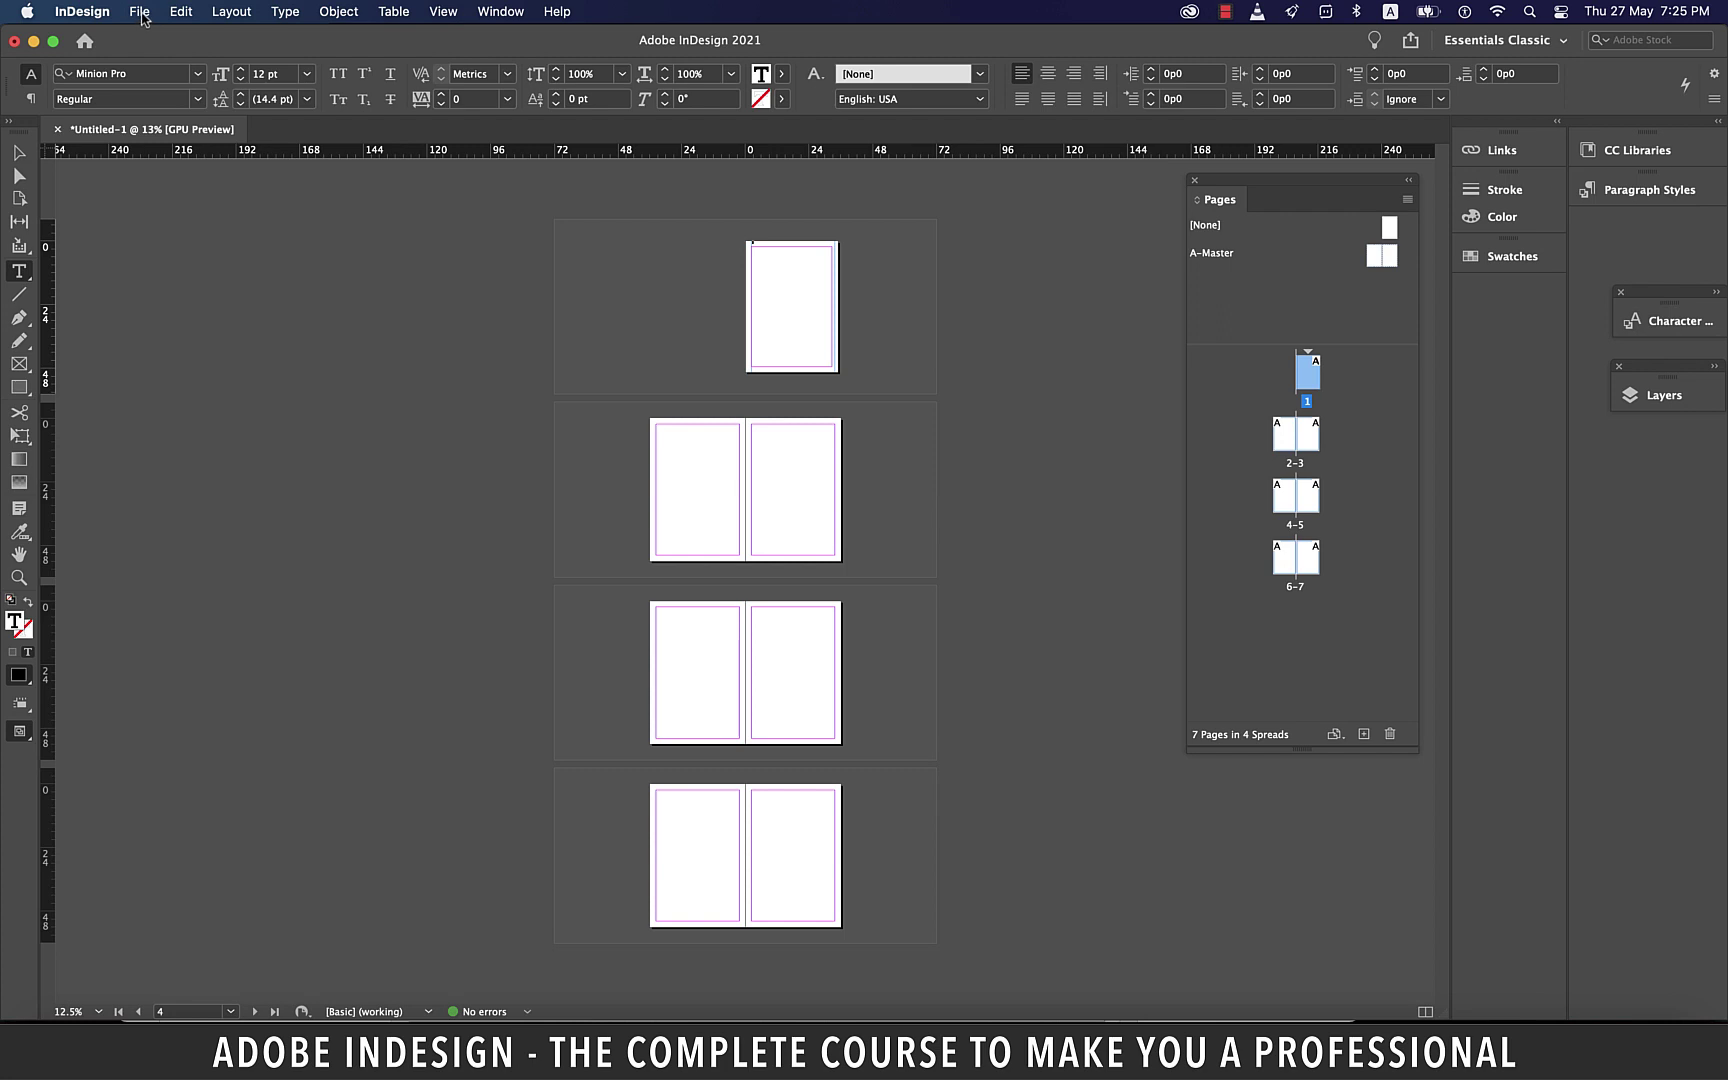
pyautogui.click(143, 17)
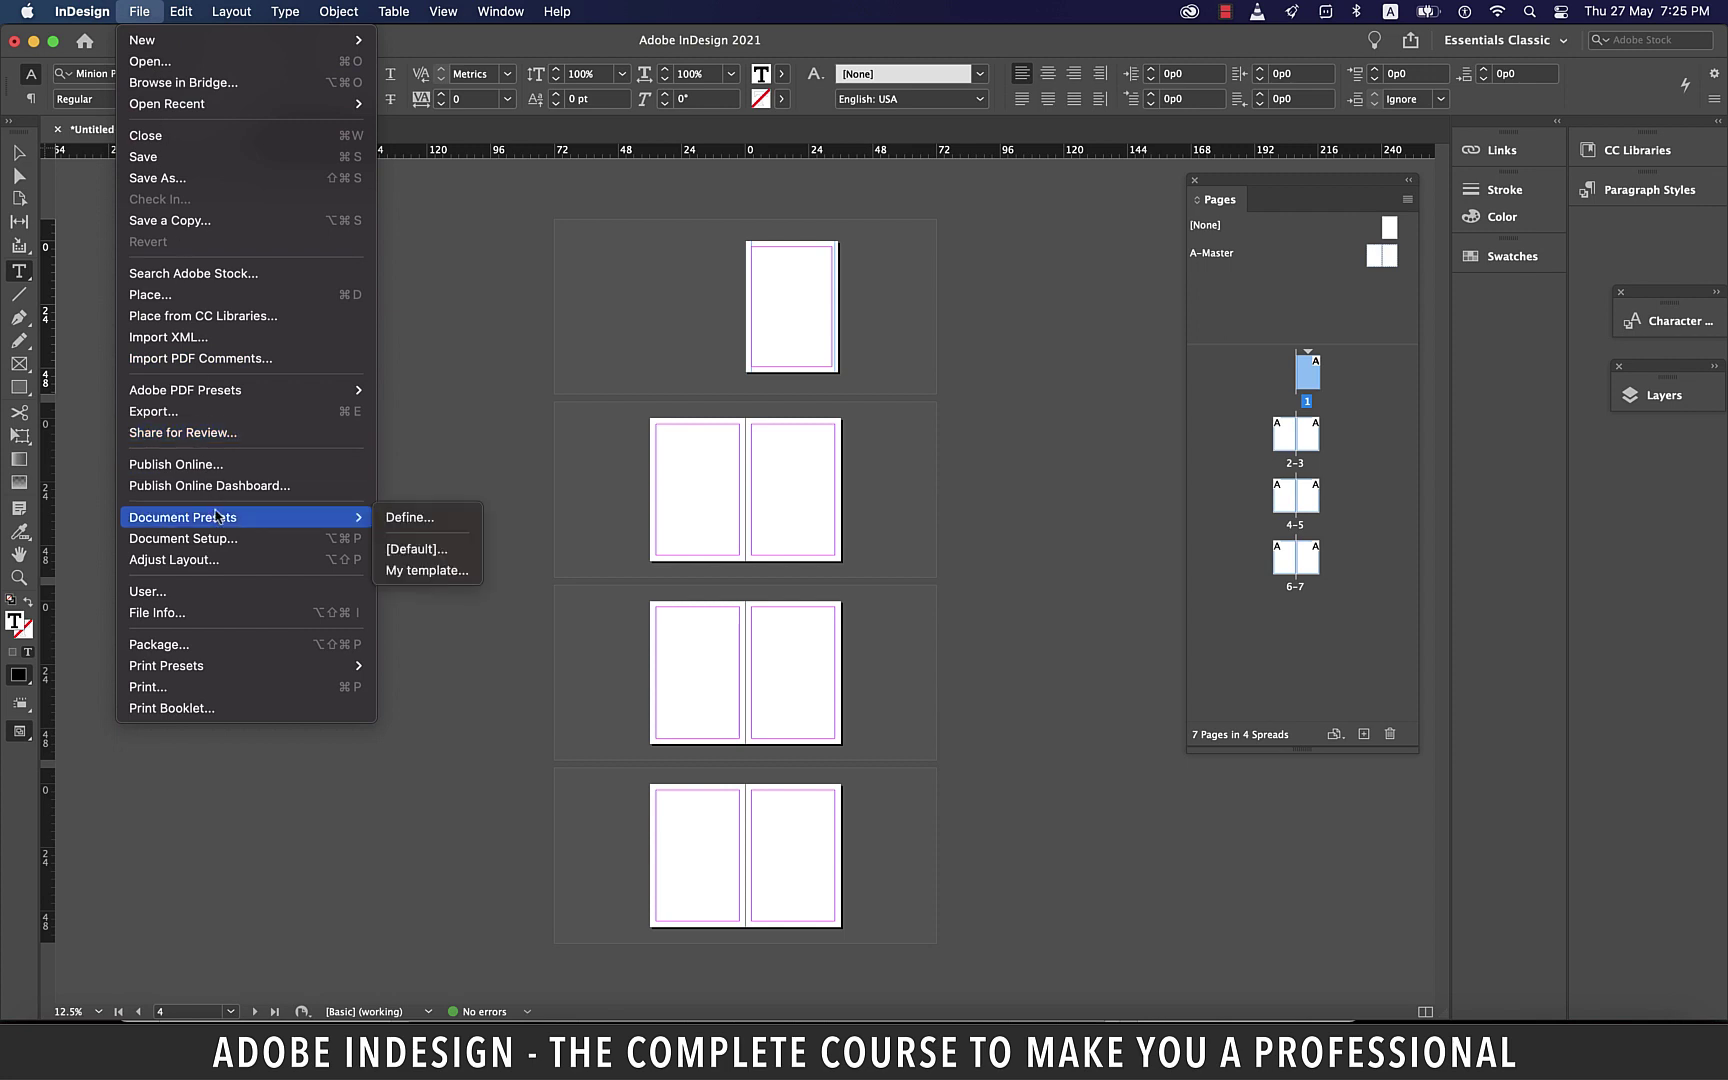
pyautogui.click(183, 538)
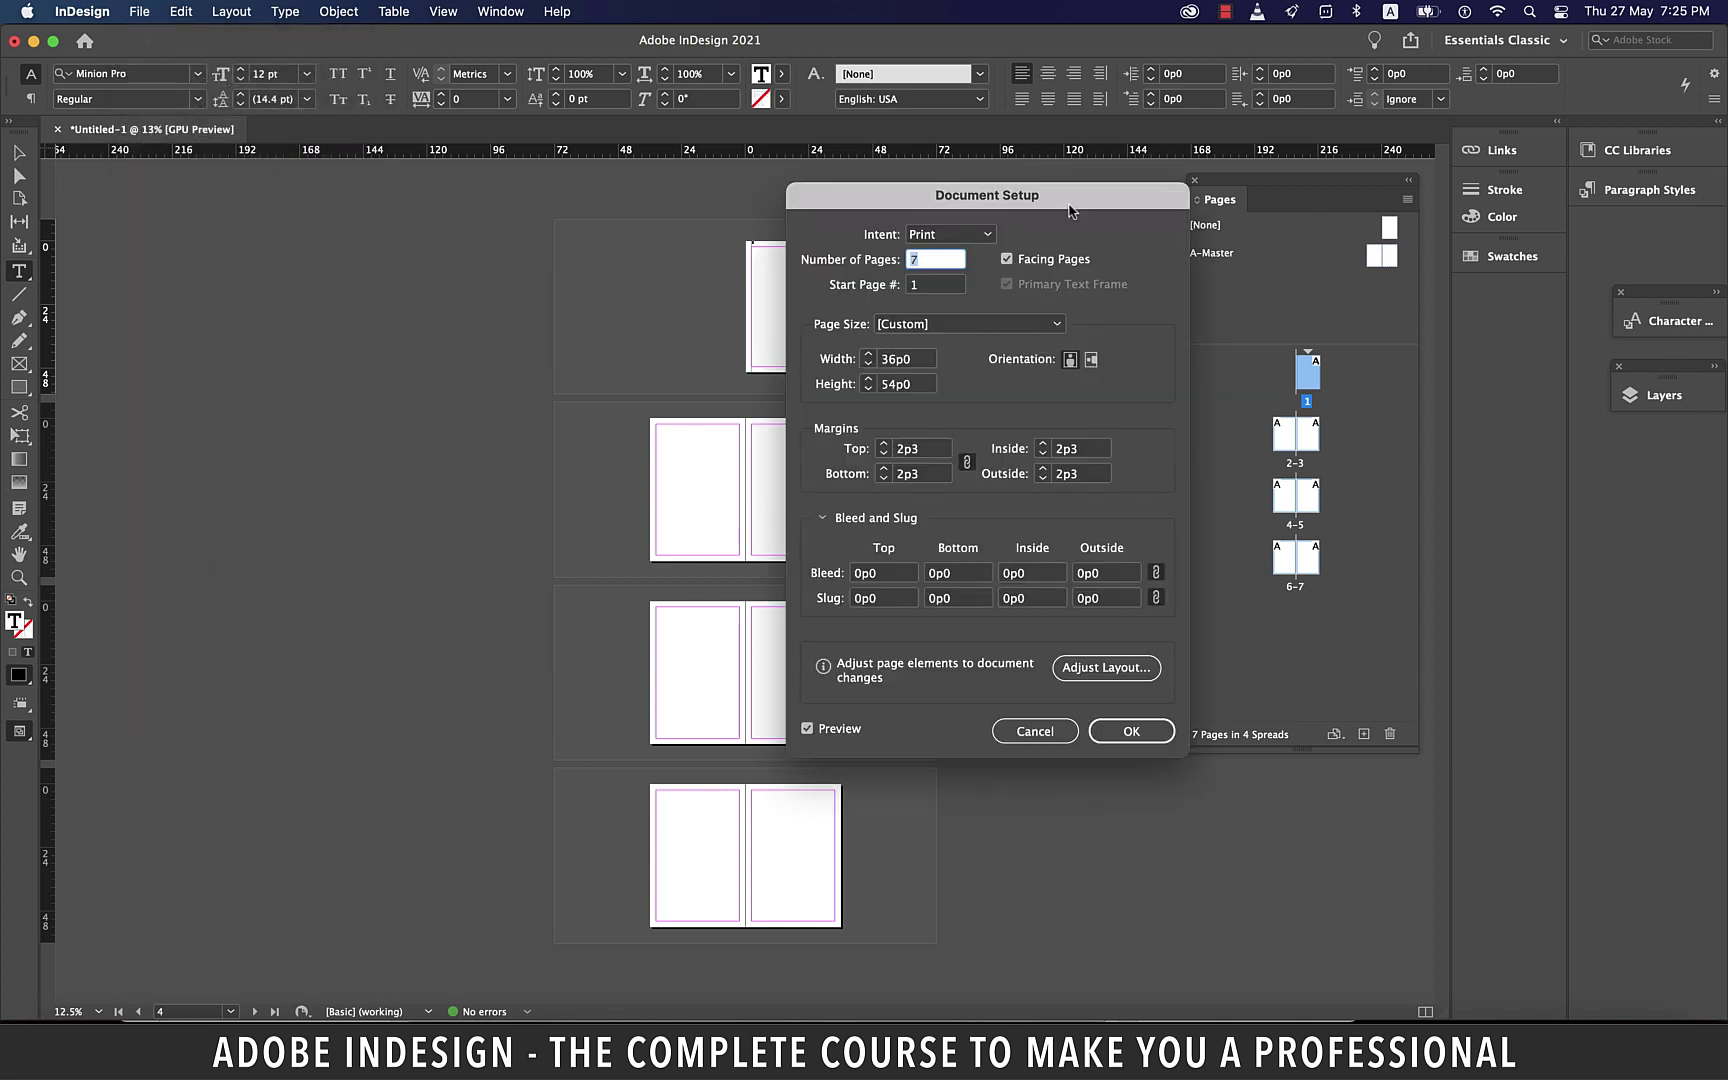
pyautogui.moveTo(1068, 205); pyautogui.dragTo(414, 216)
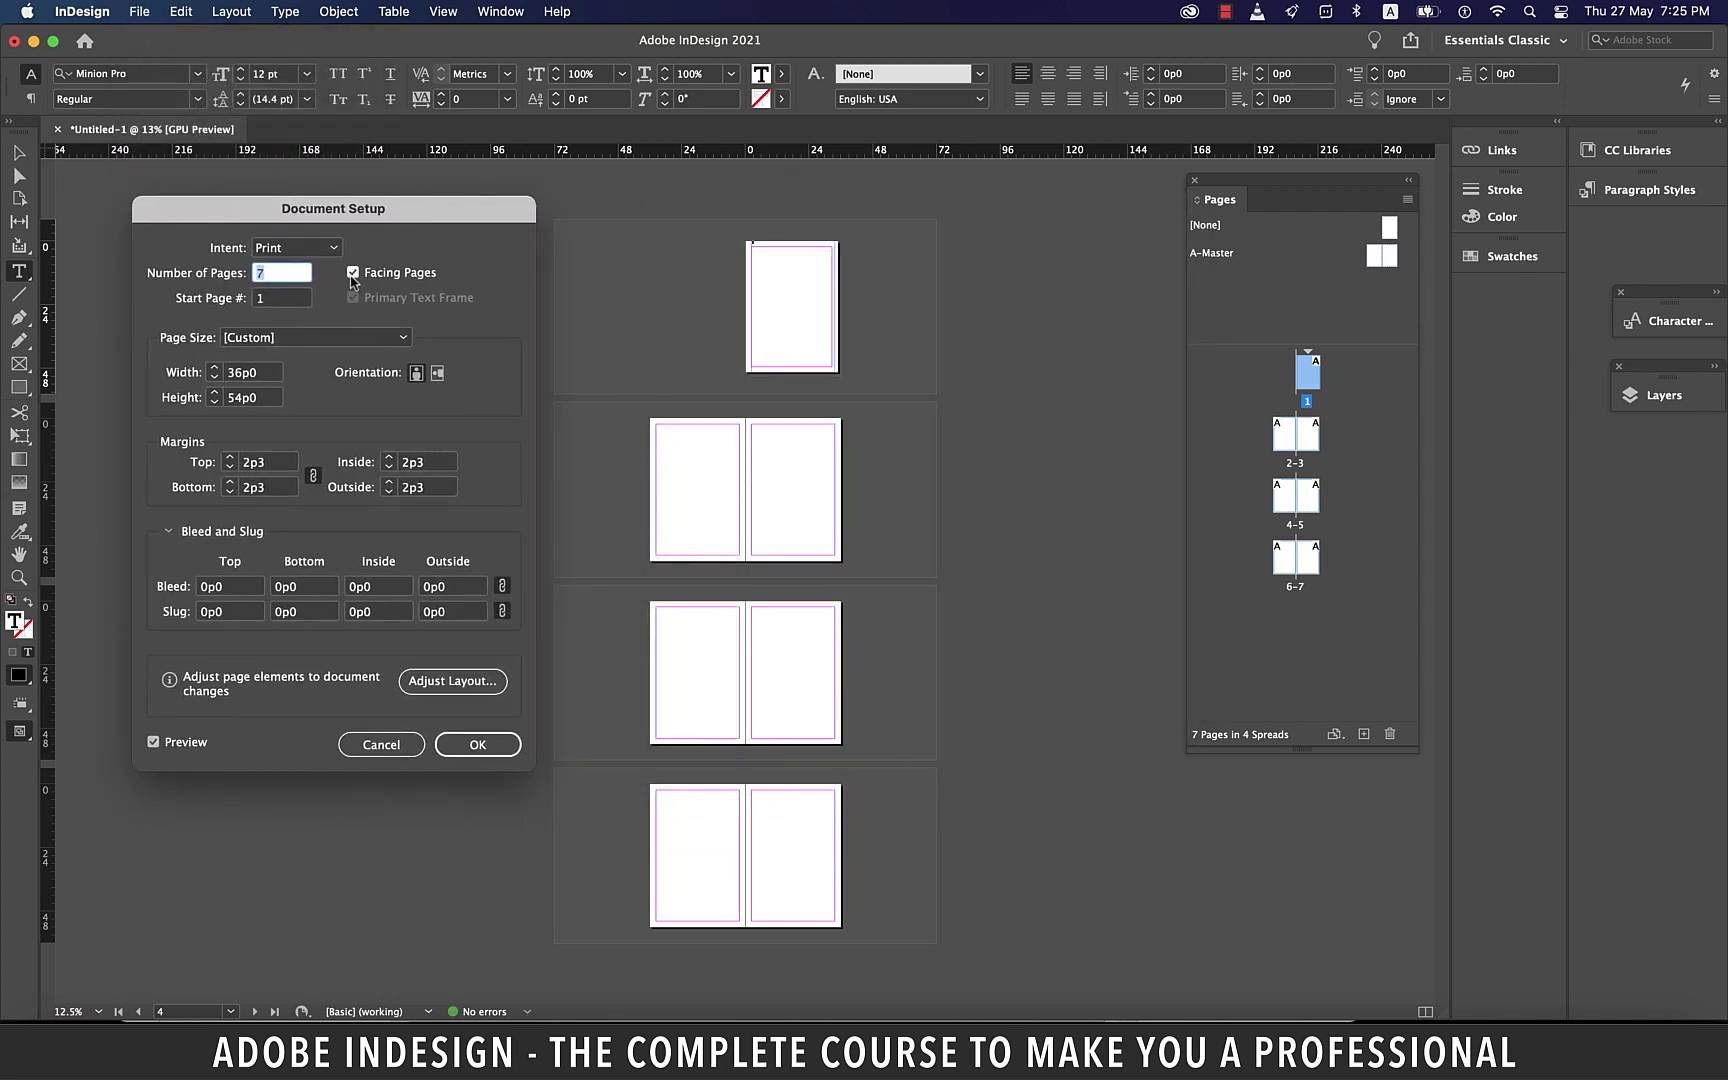
pyautogui.click(352, 273)
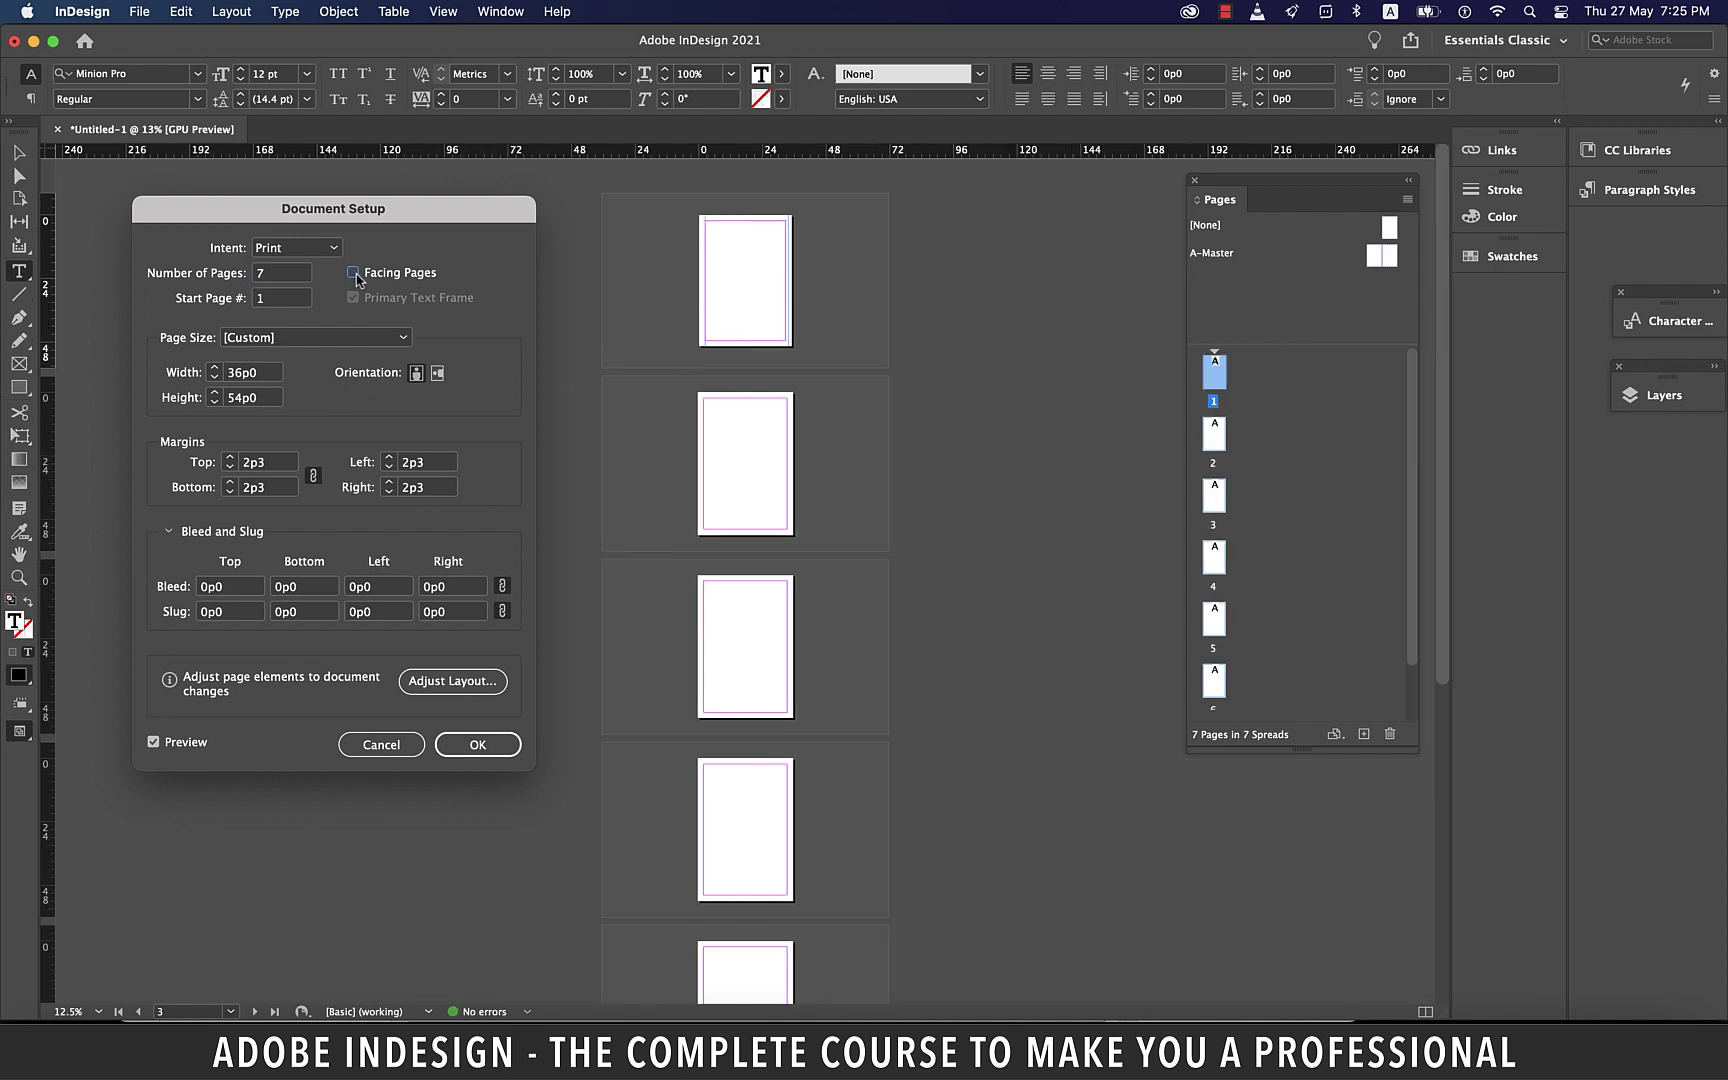
pyautogui.click(354, 273)
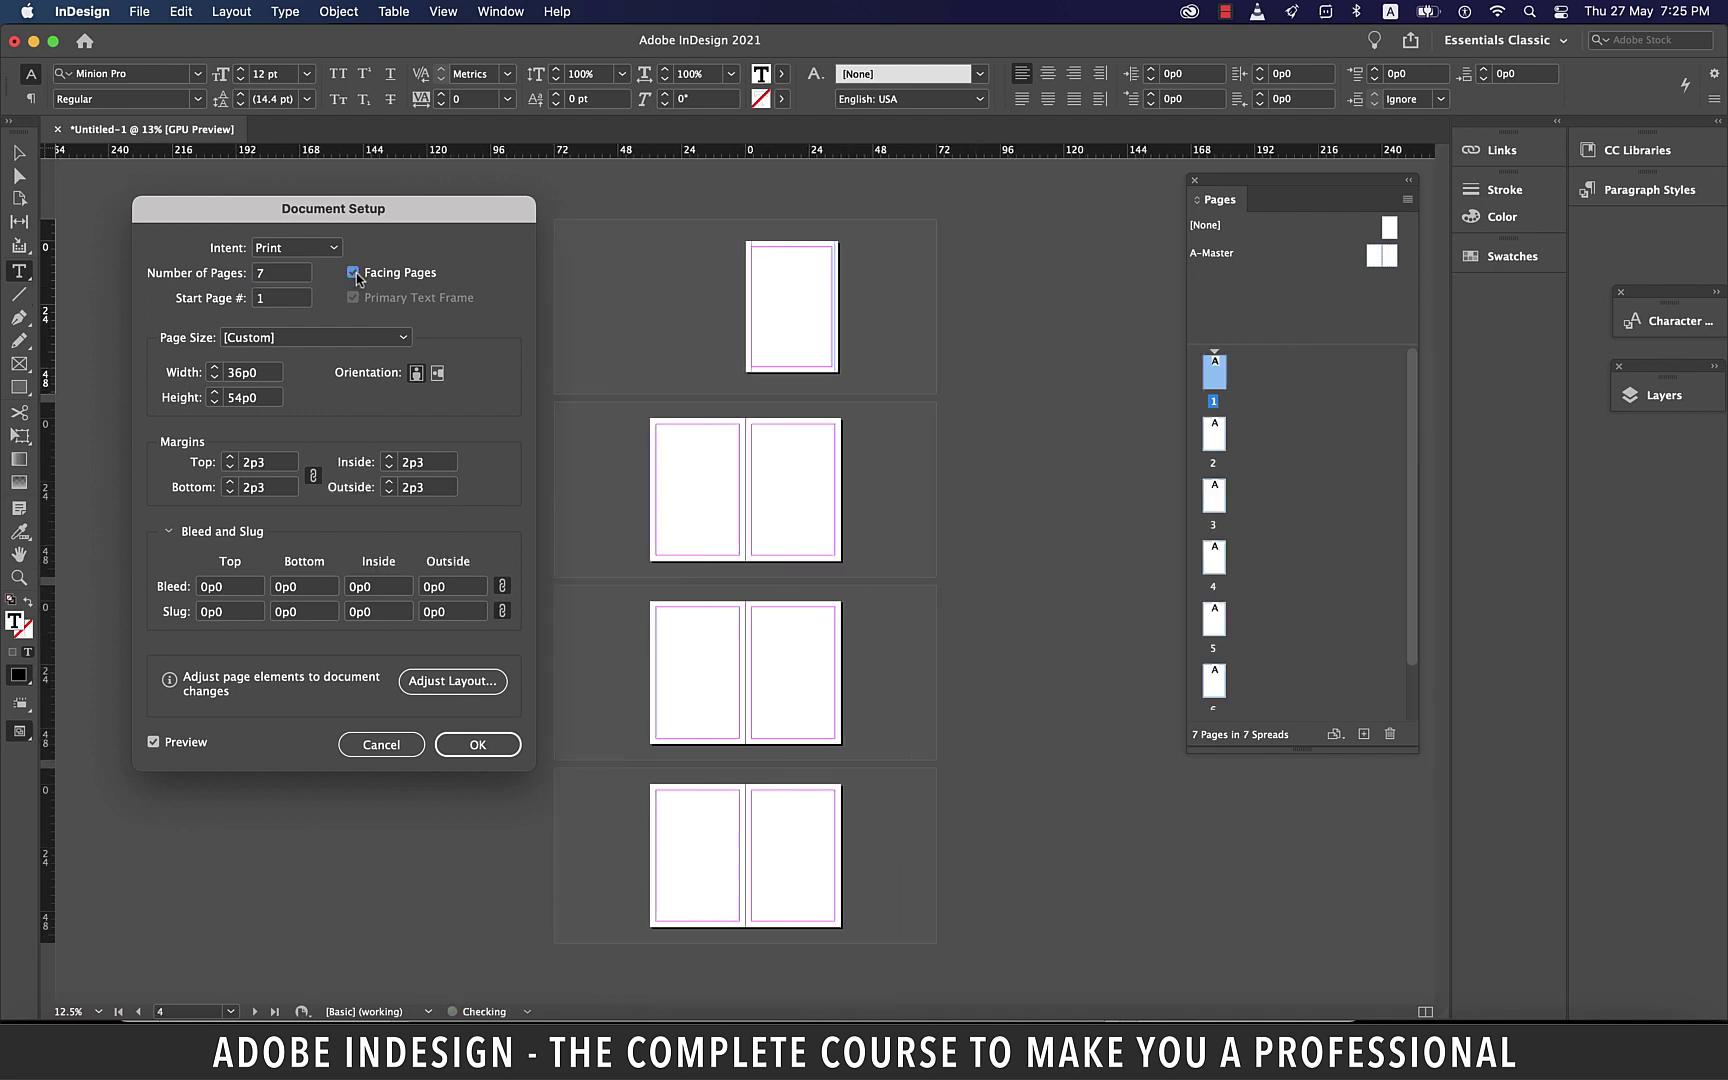
pyautogui.click(472, 745)
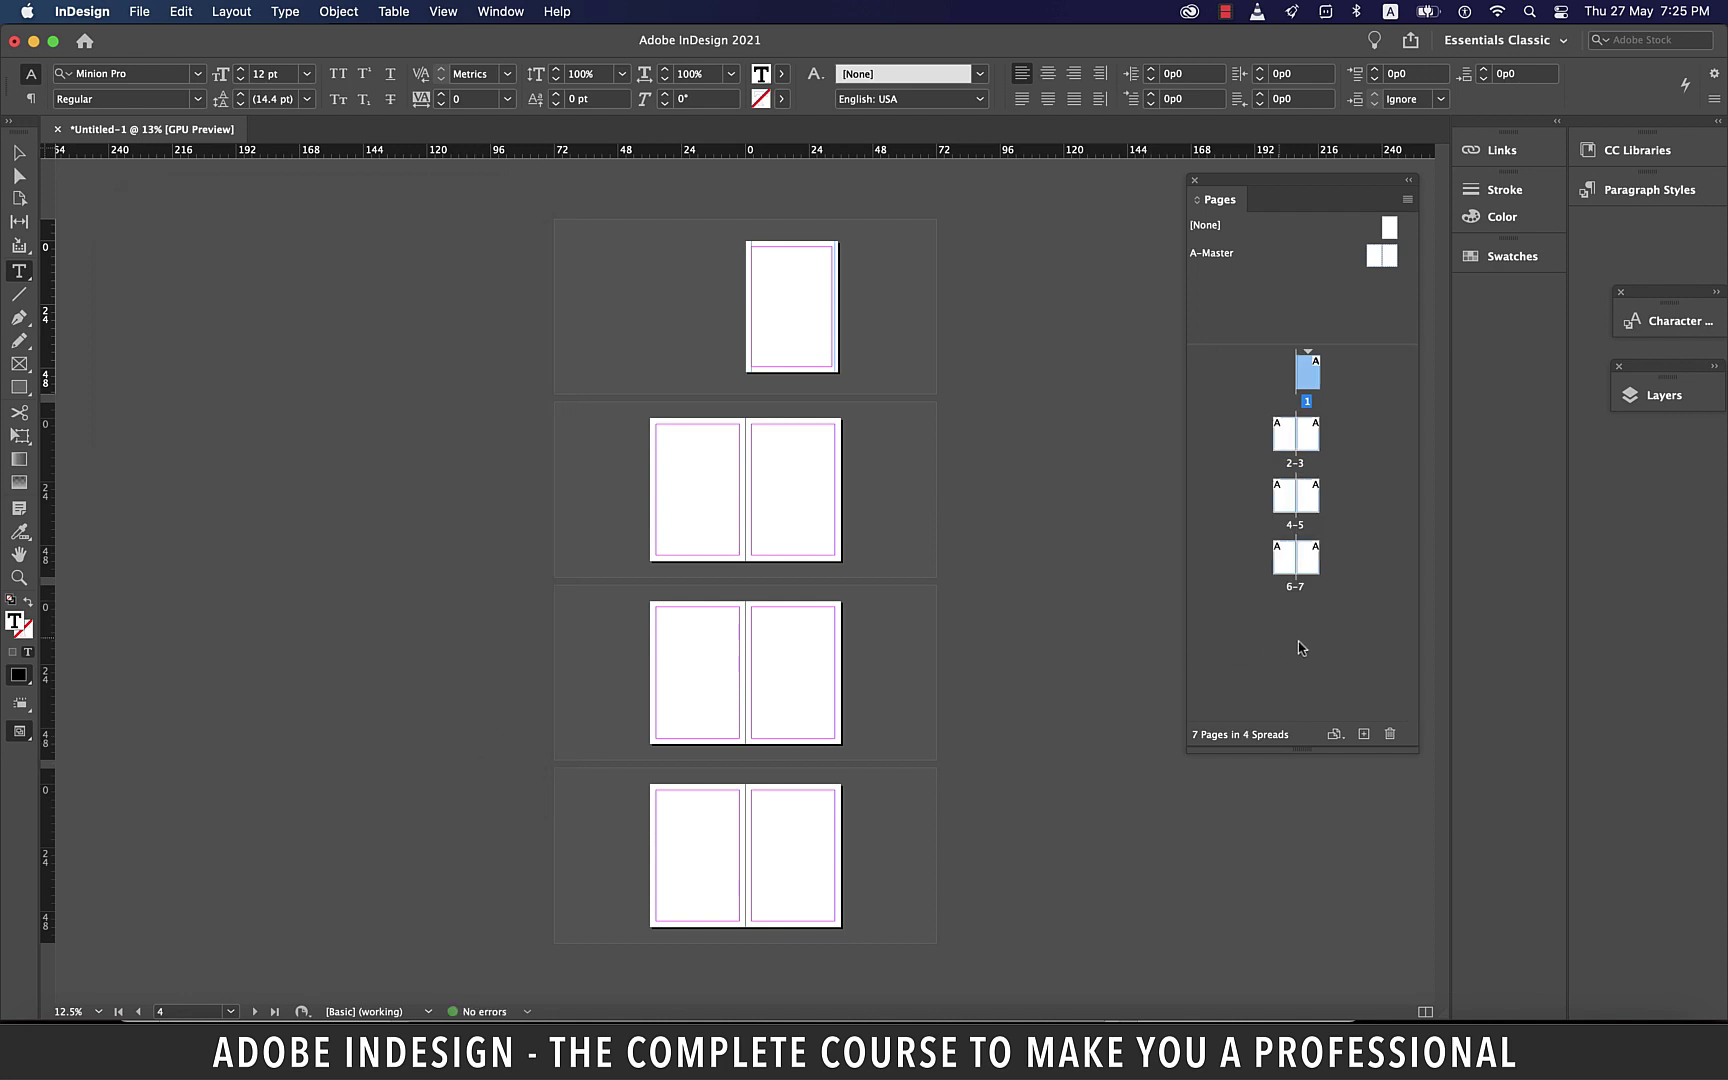
# Step: Delete page 7, confirming the warning about its contents
pyautogui.click(1311, 560)
pyautogui.click(1389, 737)
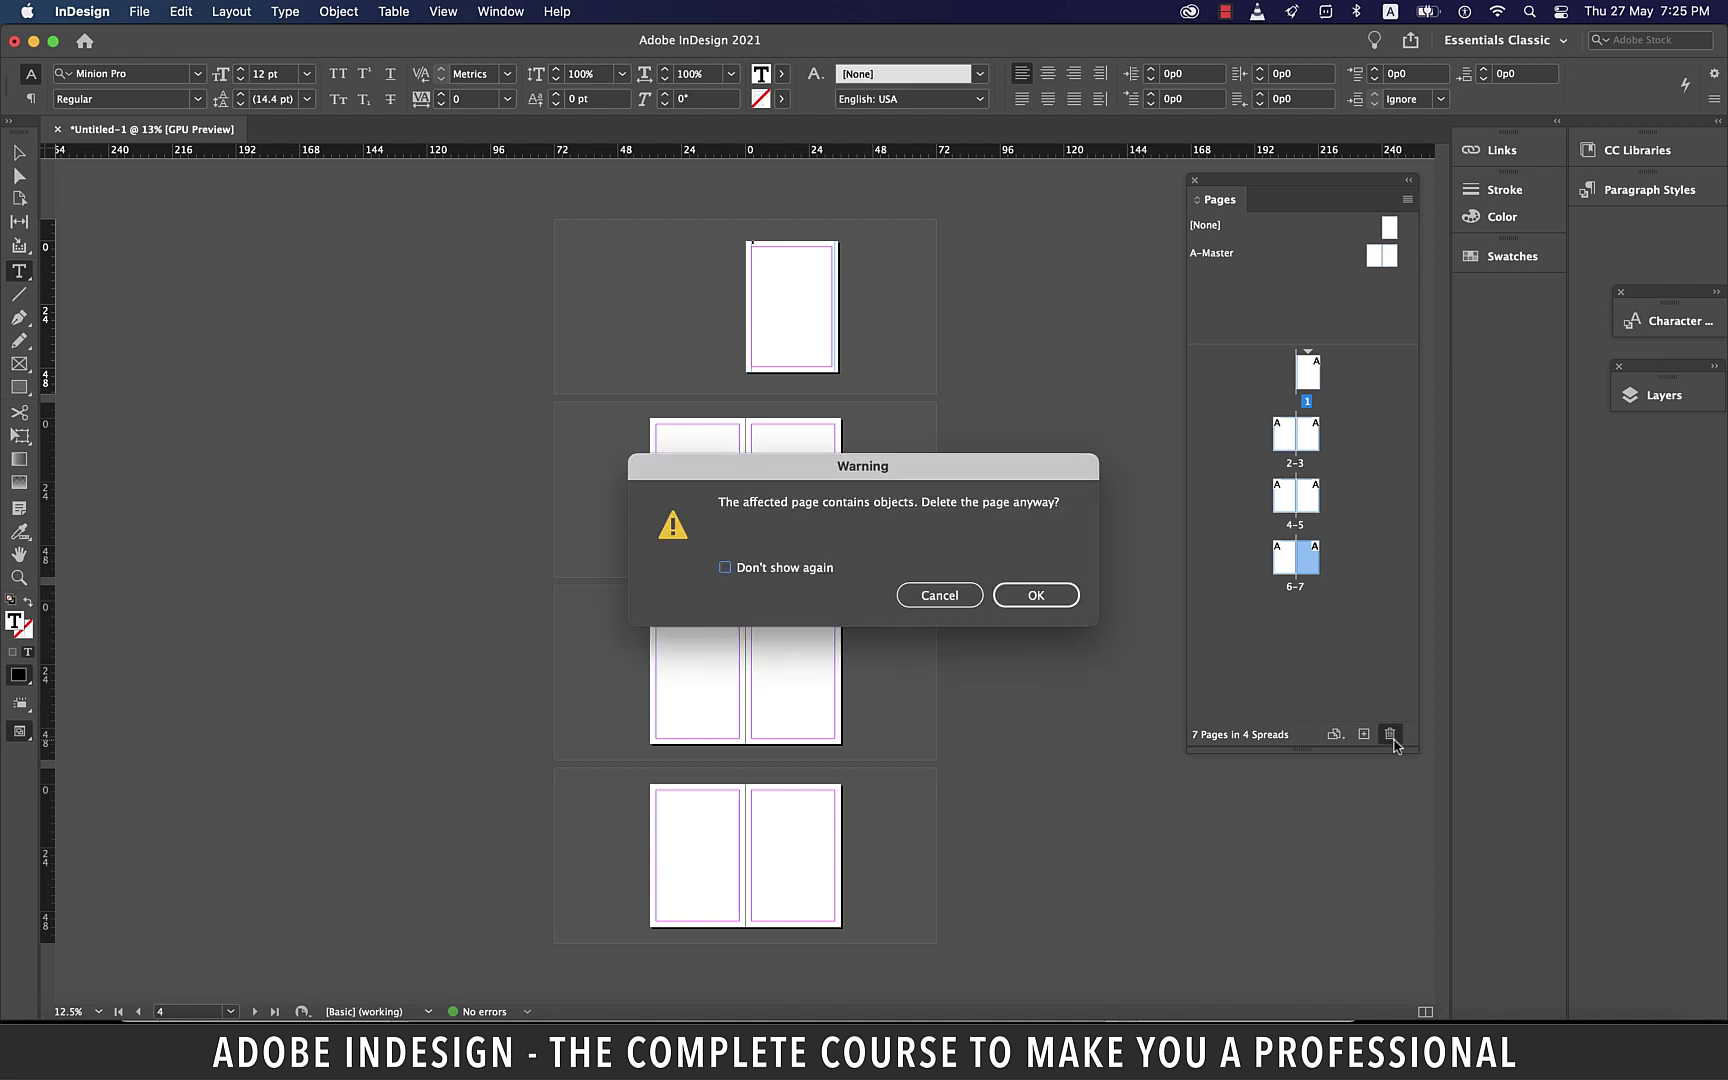
pyautogui.click(1036, 598)
pyautogui.click(1036, 598)
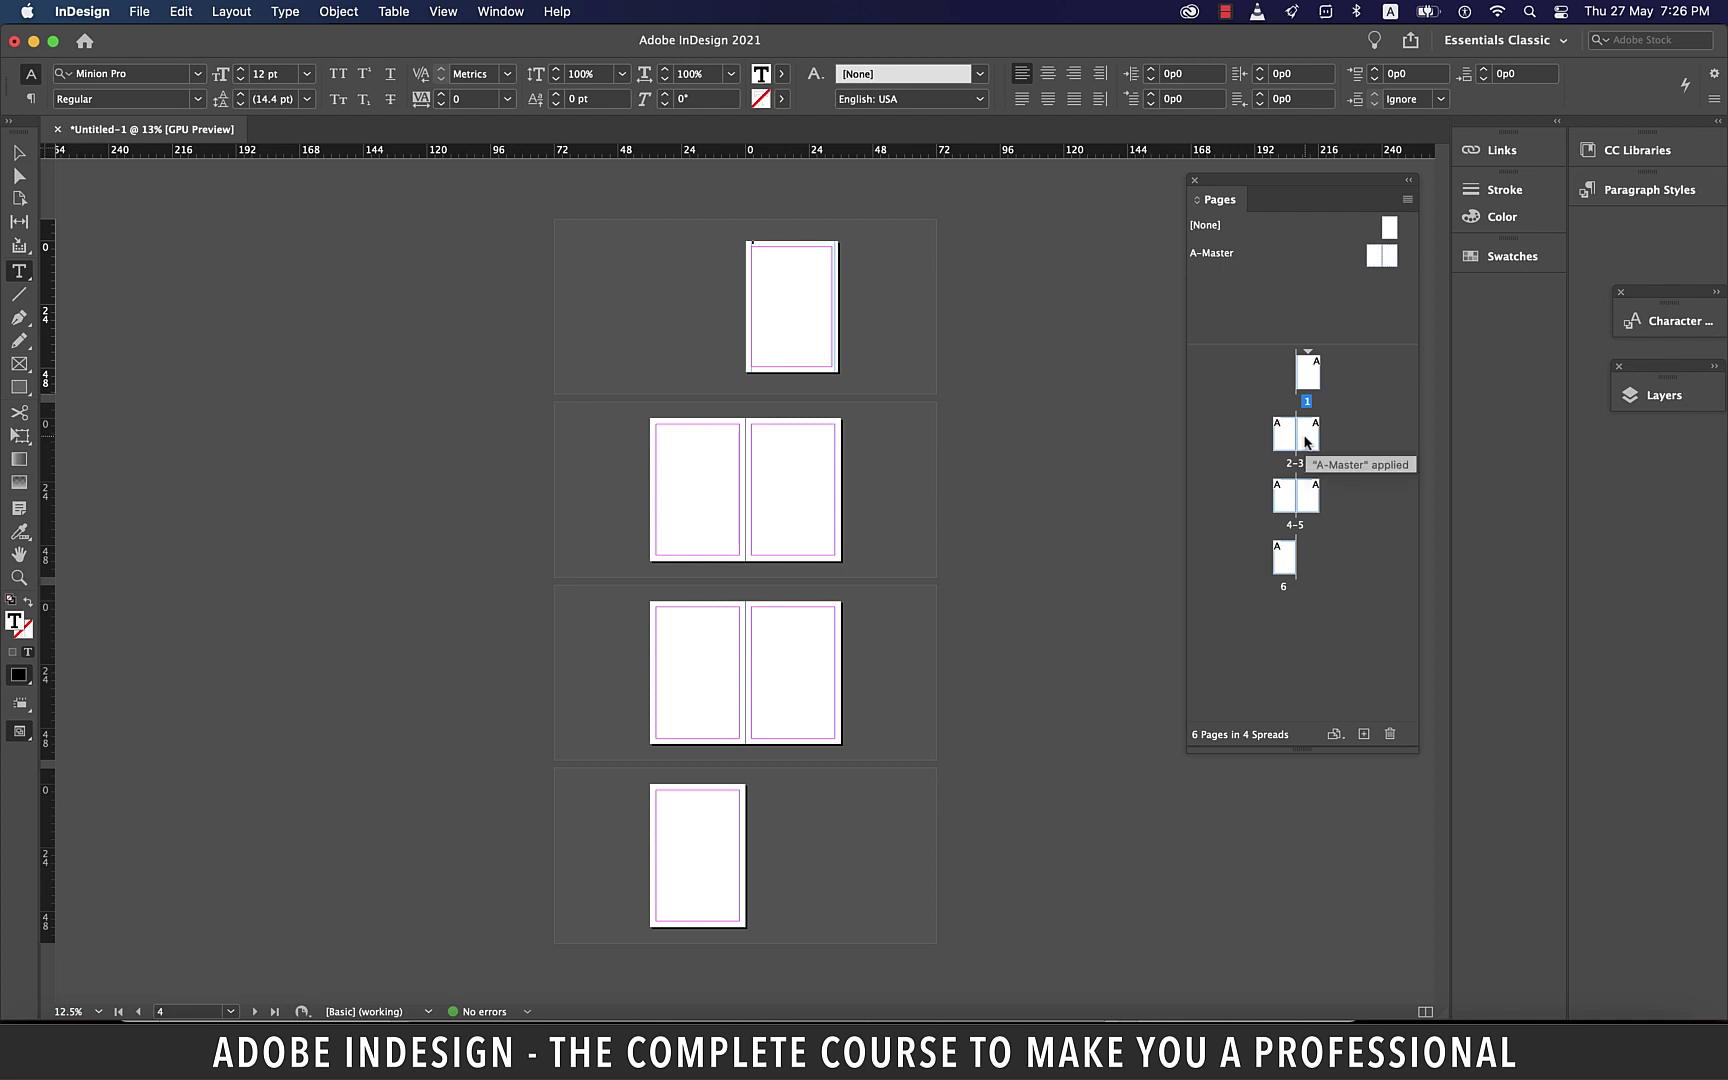
# Step: Select pages 3 and 6 together and delete them
pyautogui.keyDown('super'); pyautogui.click(1306, 441); pyautogui.keyUp('super')
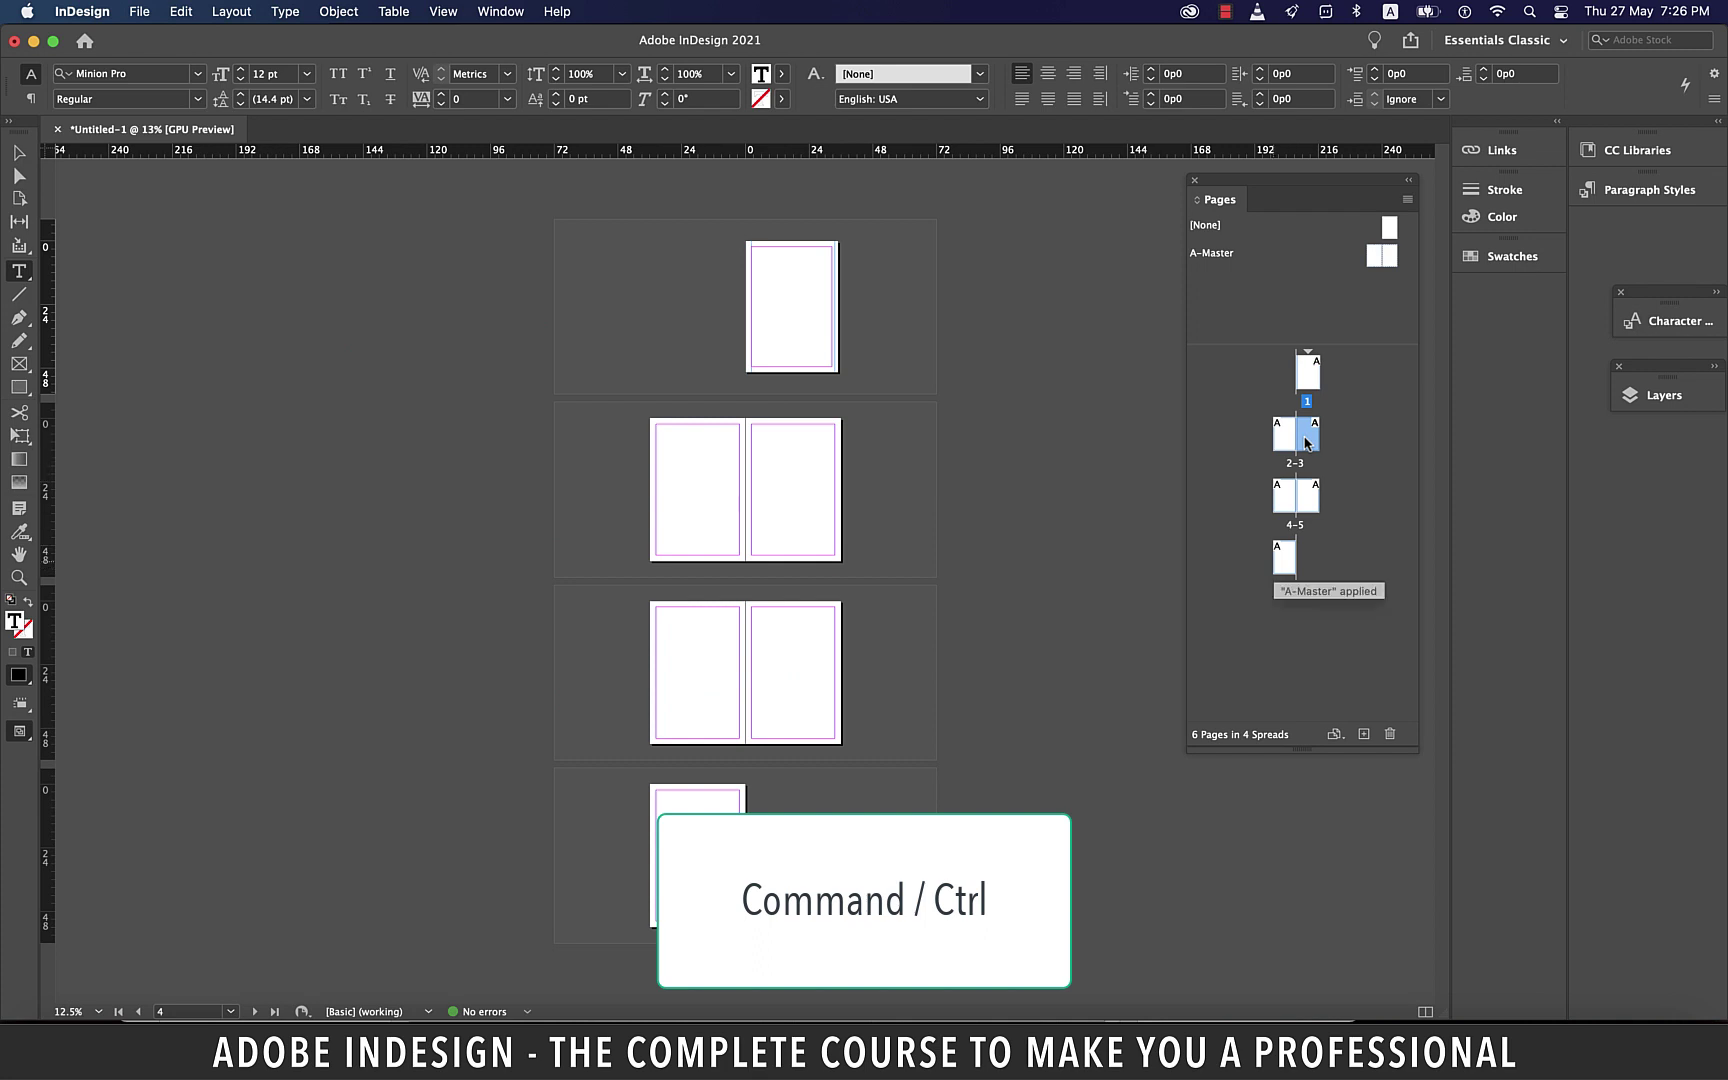
pyautogui.keyDown('super'); pyautogui.click(1285, 560); pyautogui.keyUp('super')
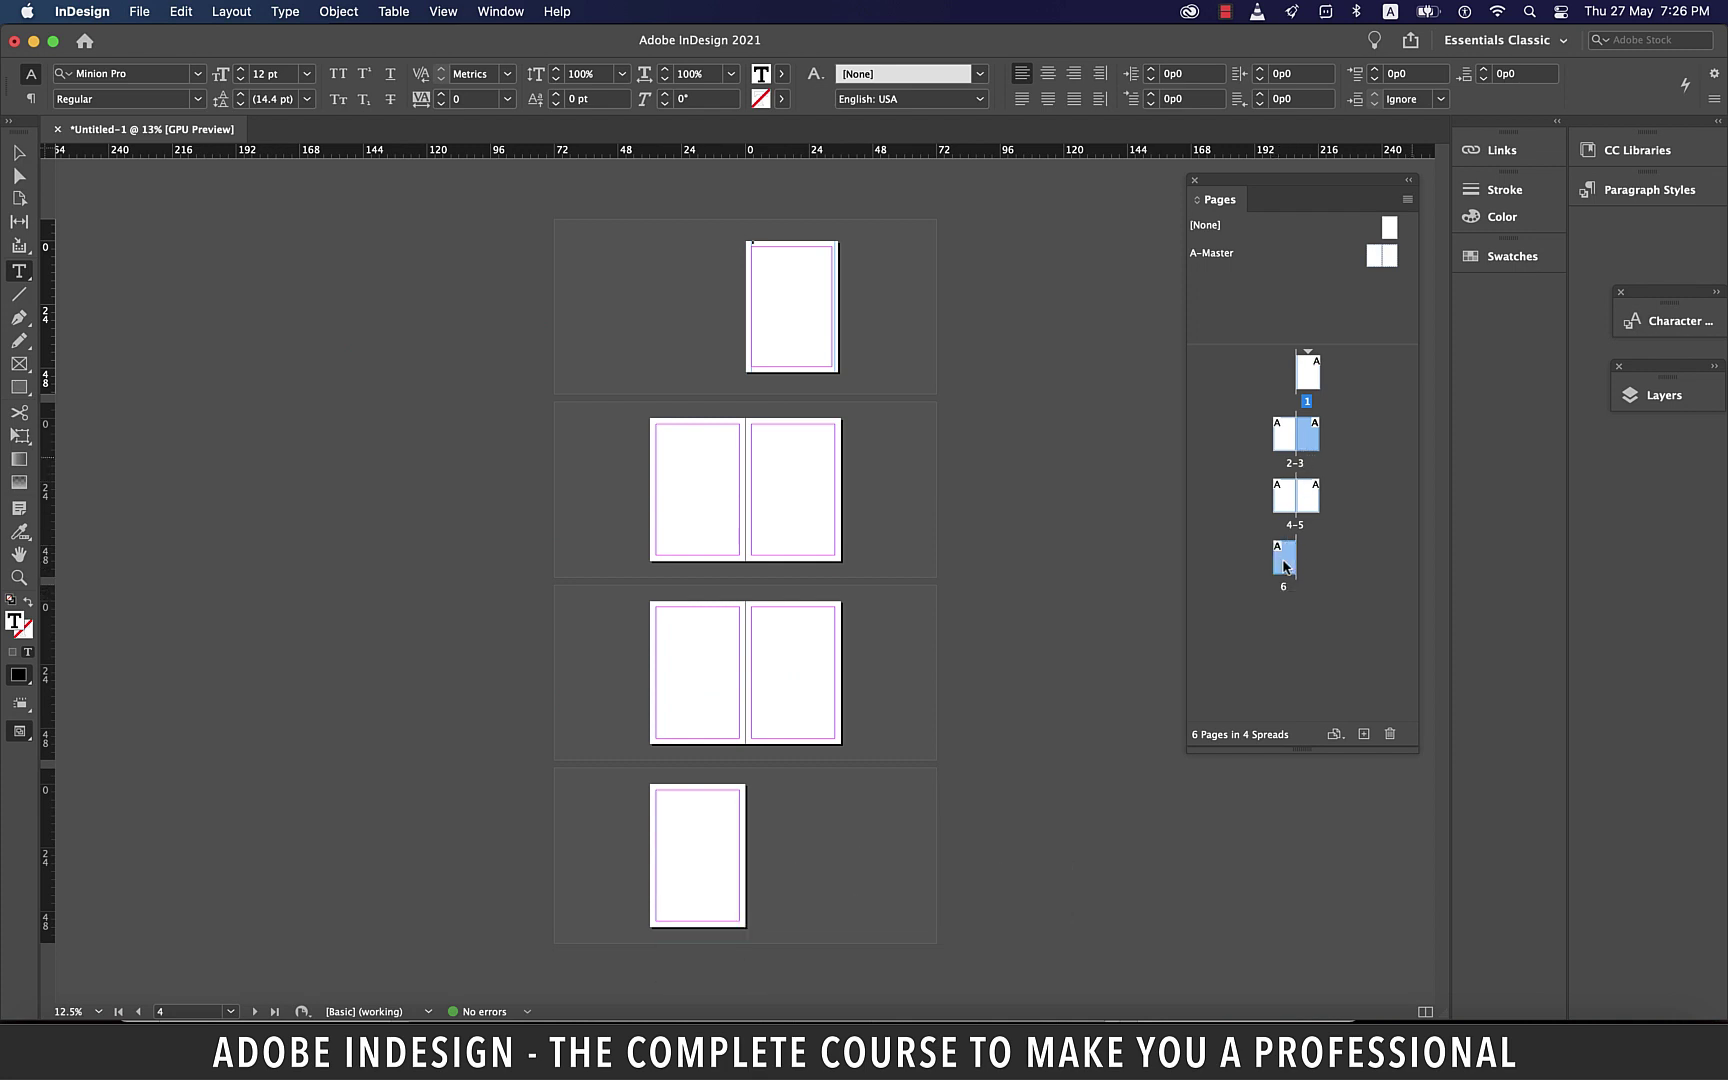
pyautogui.click(1390, 736)
pyautogui.click(1054, 598)
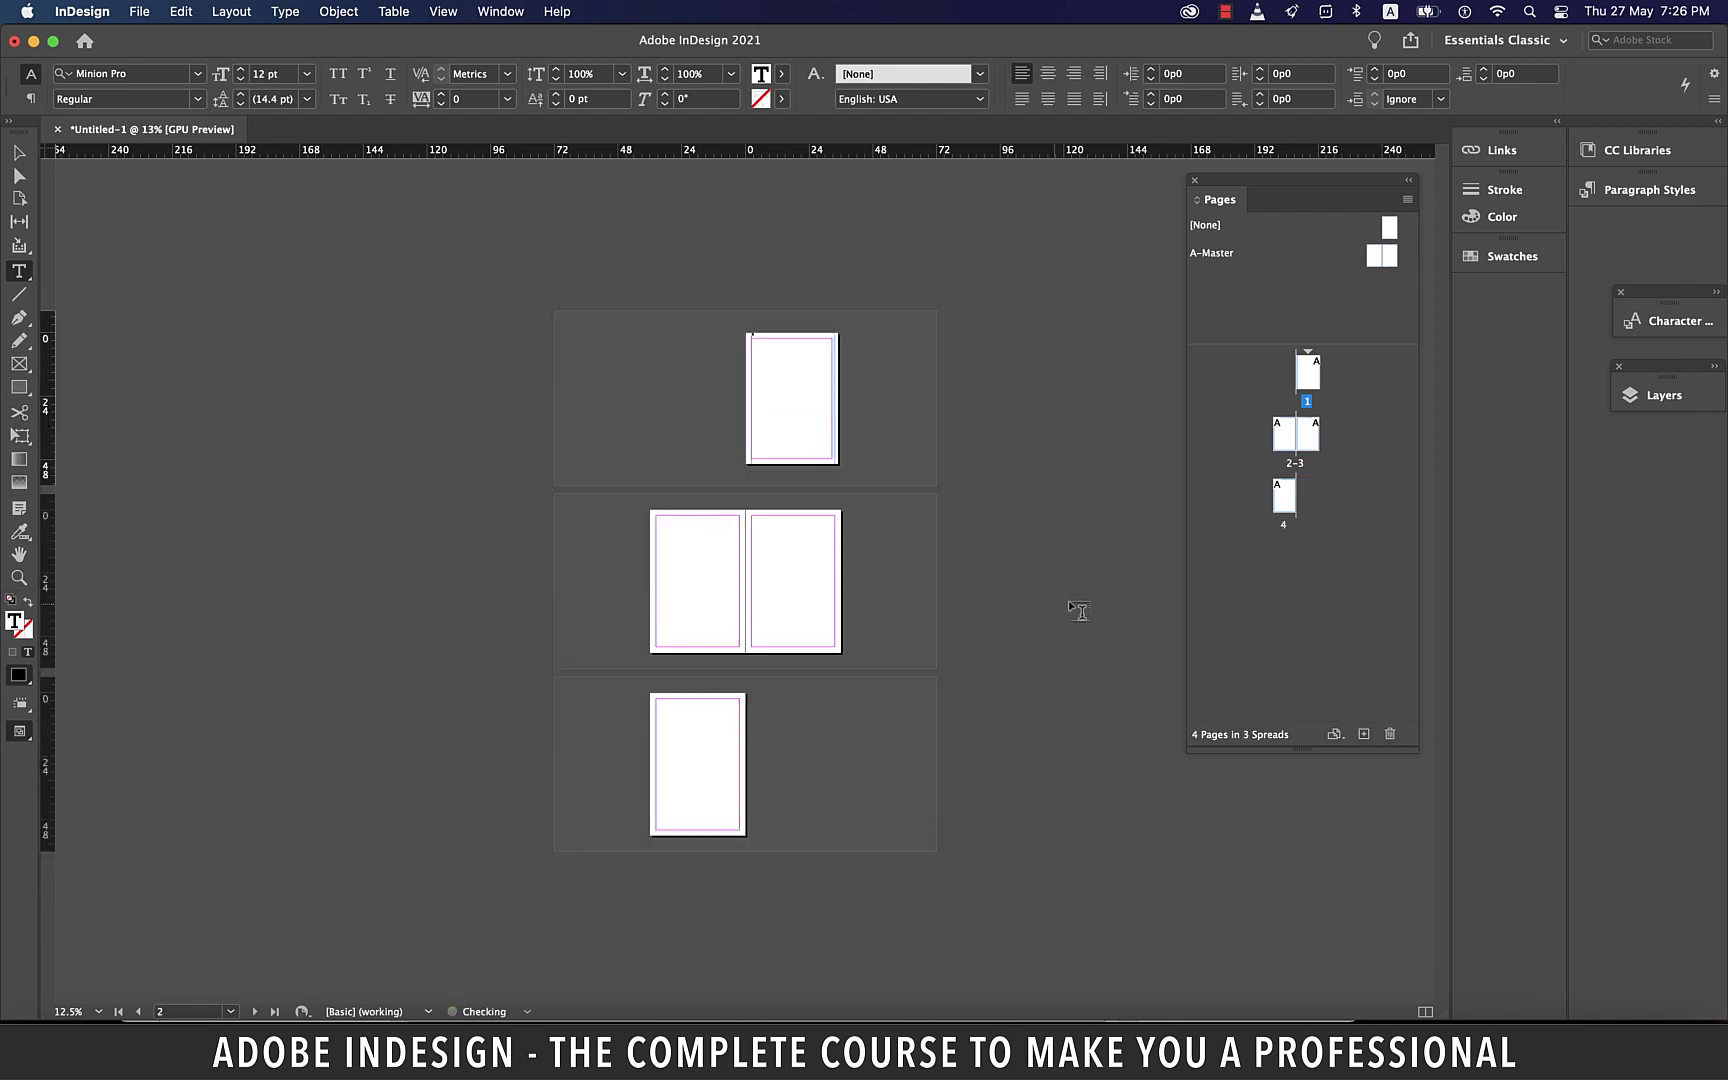
pyautogui.click(1362, 737)
pyautogui.click(1362, 737)
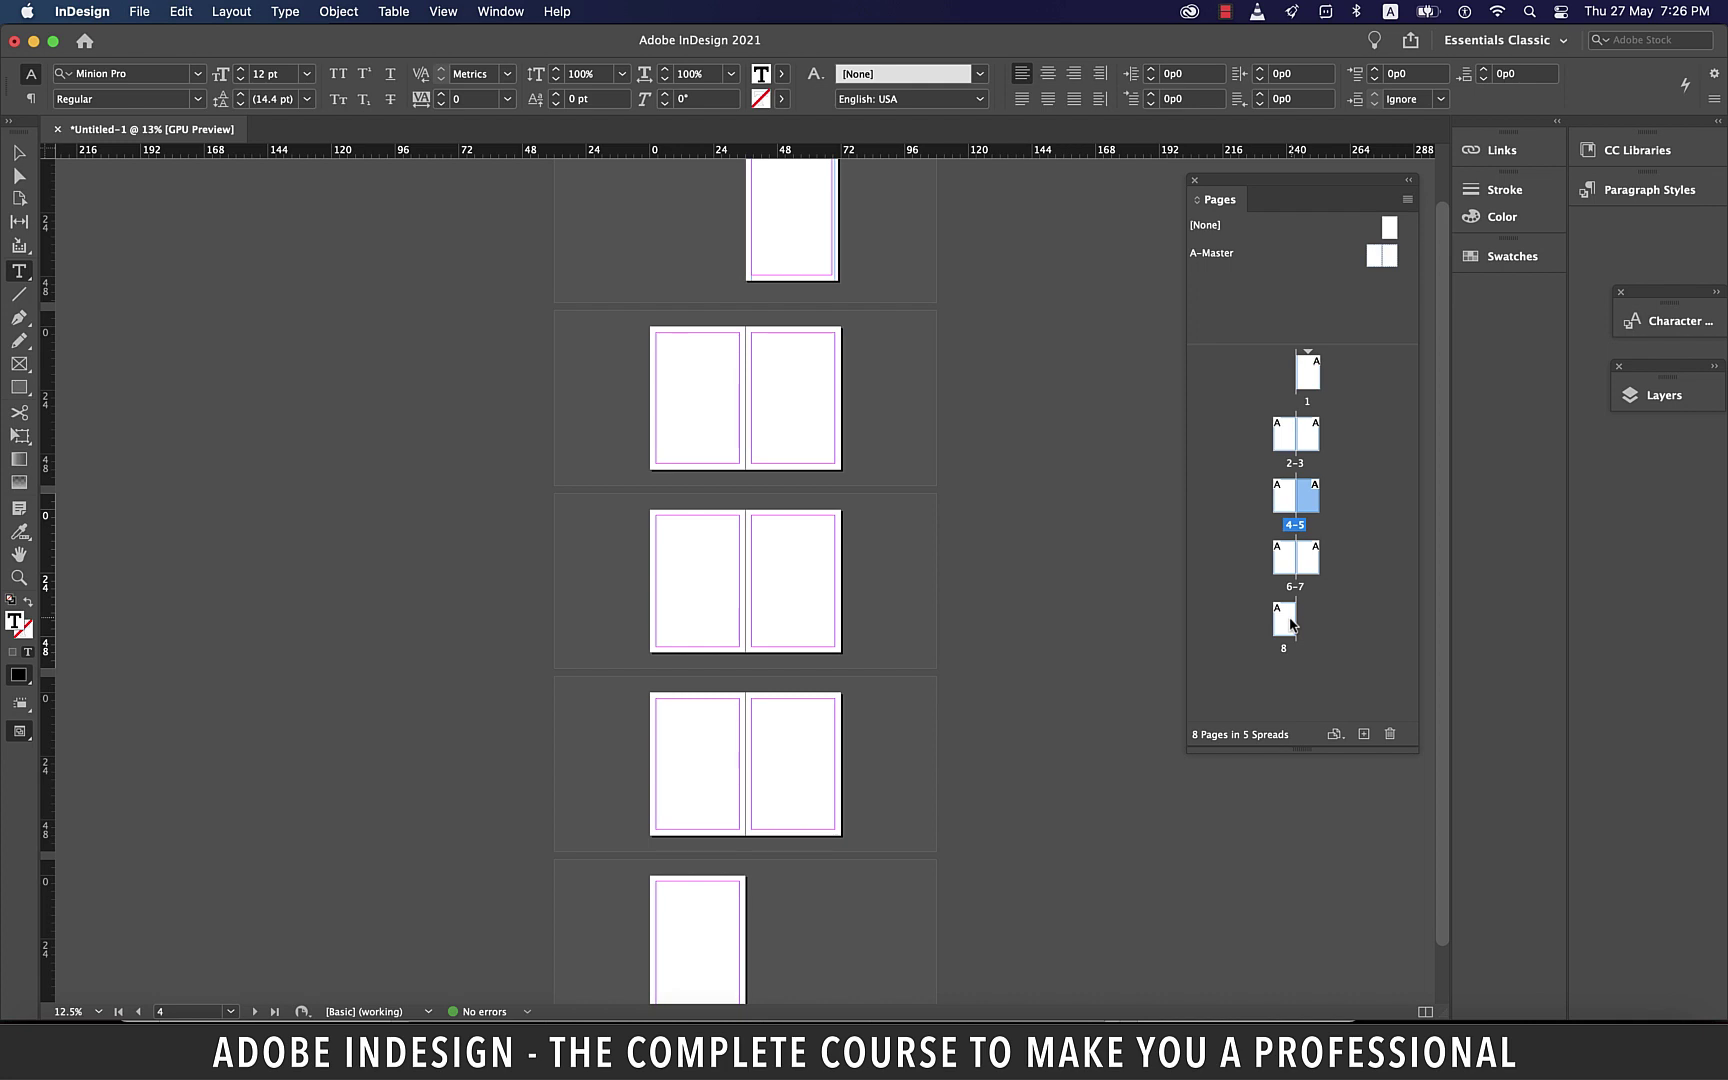
pyautogui.click(1289, 623)
pyautogui.press('shift')
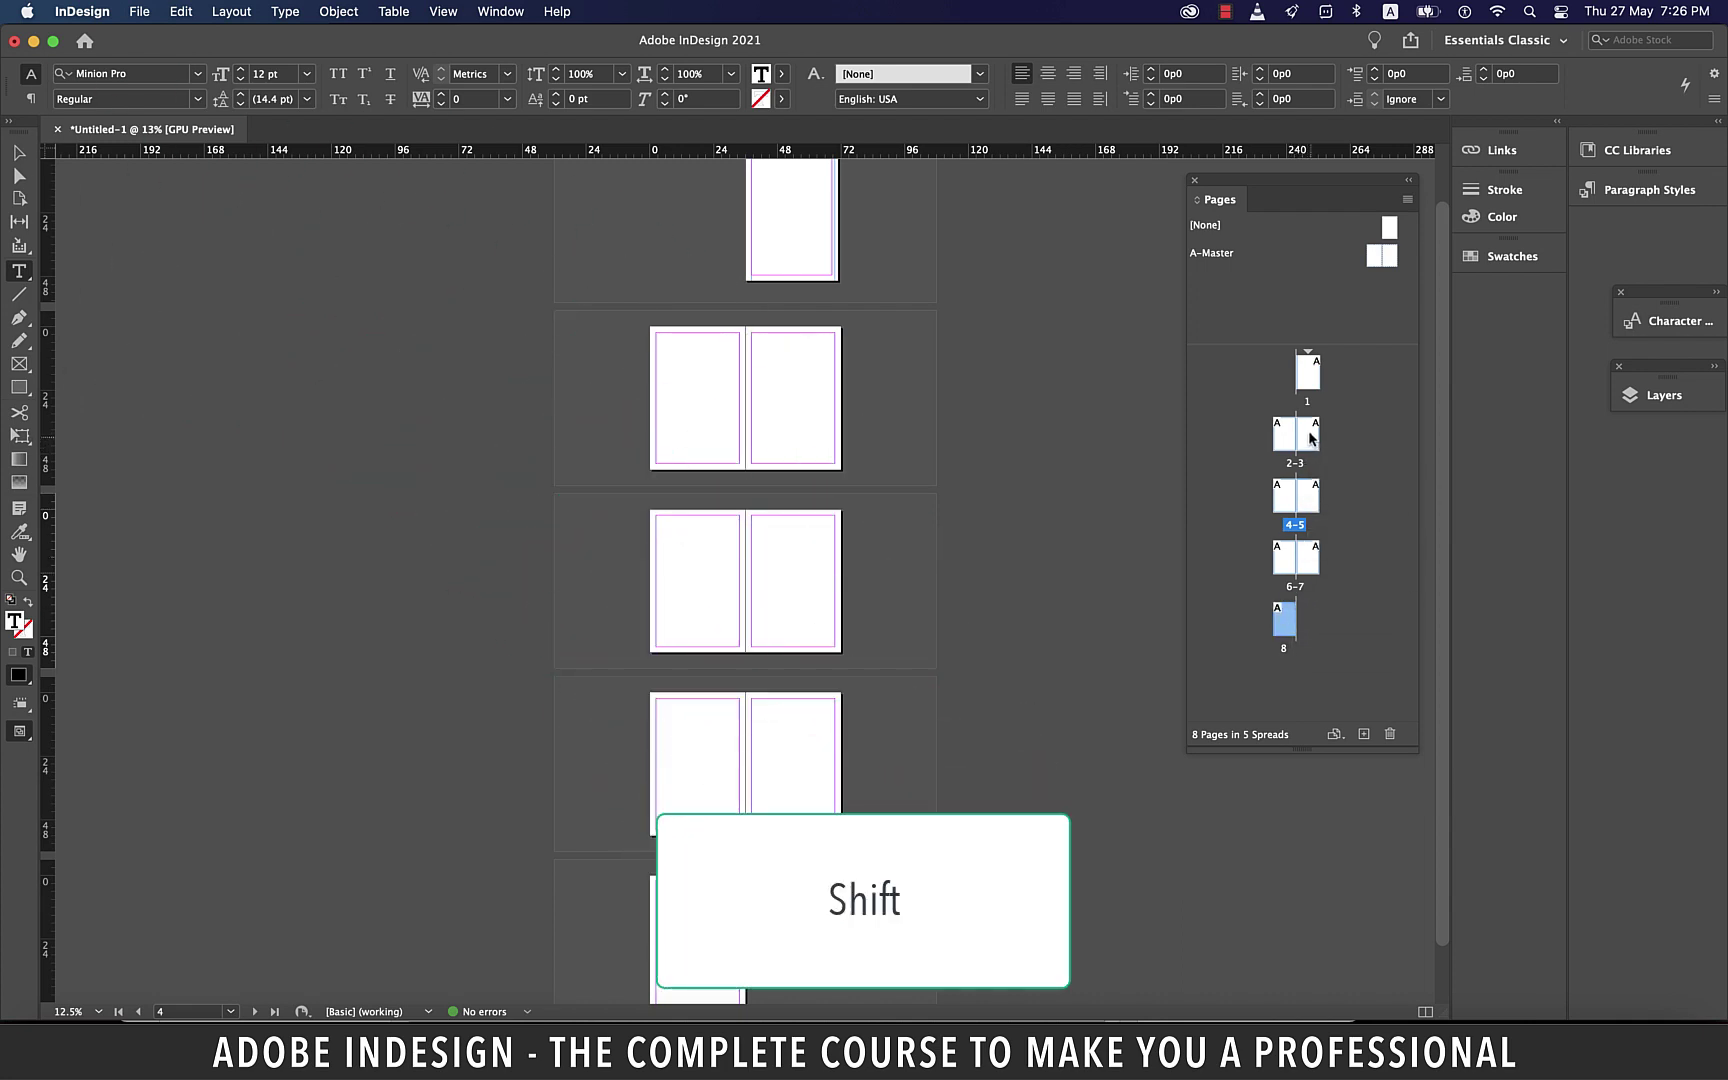
pyautogui.keyDown('shift'); pyautogui.click(1310, 437); pyautogui.keyUp('shift')
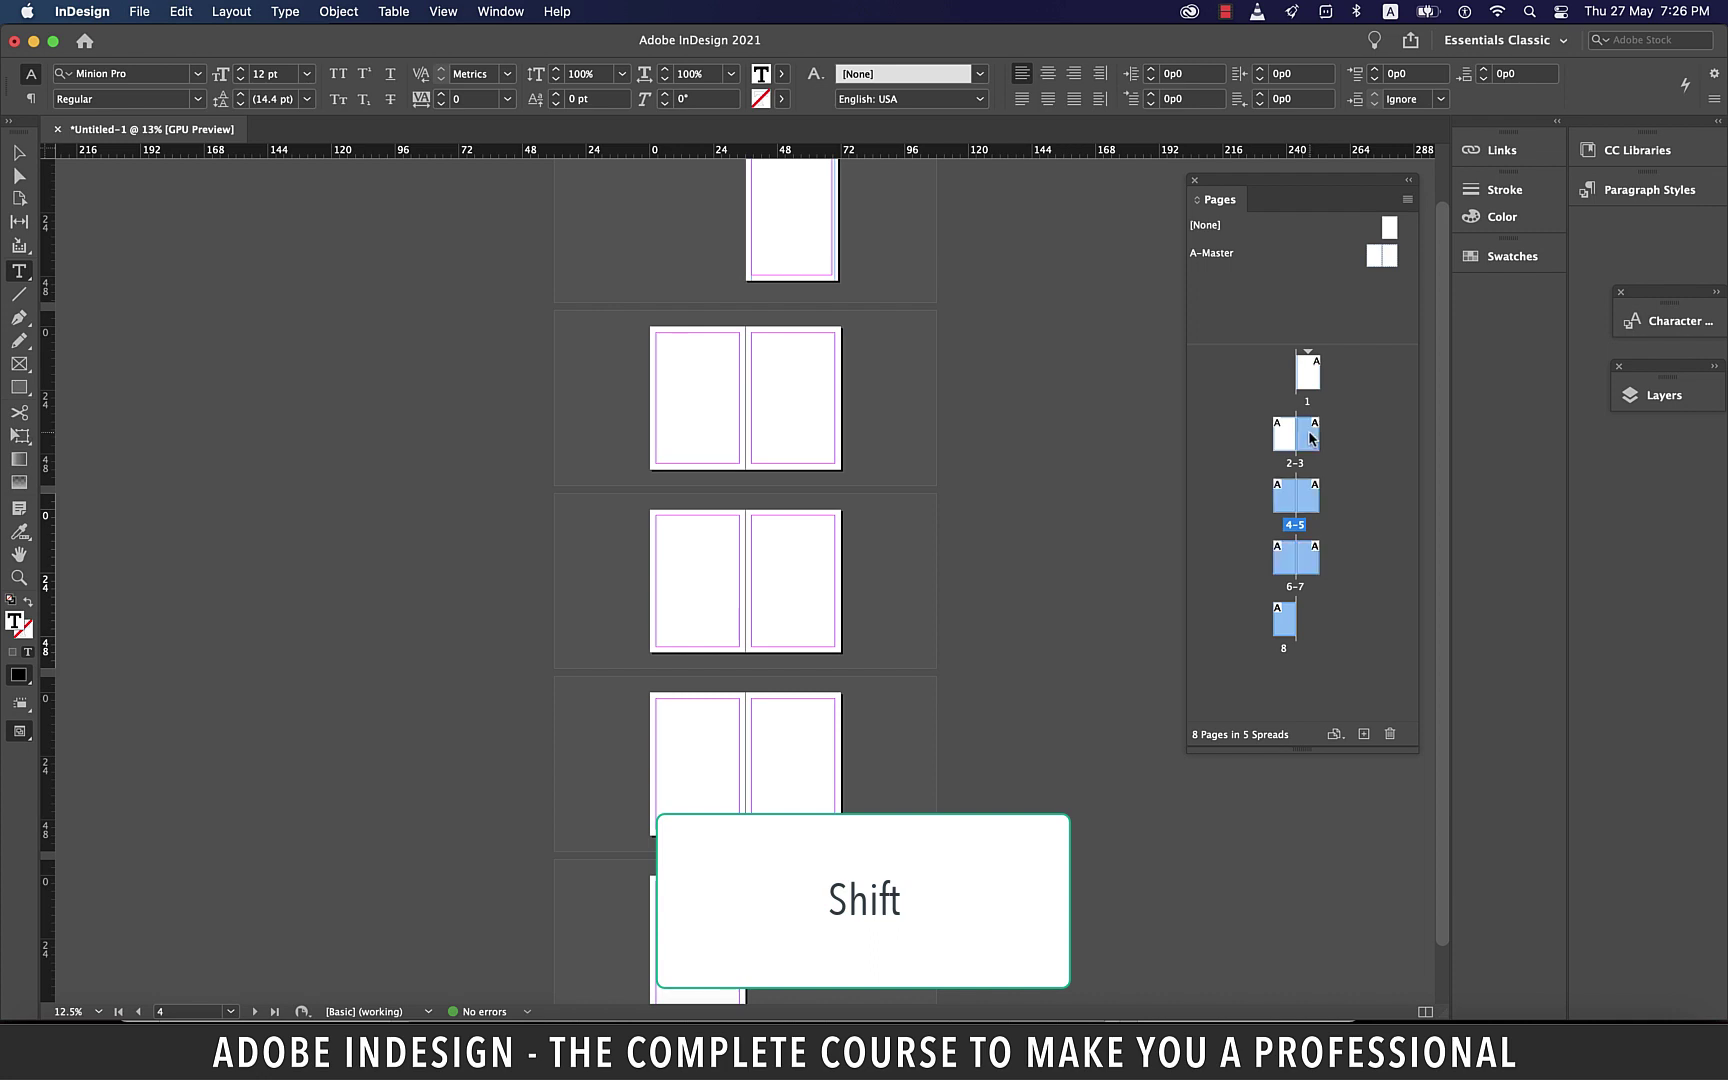
pyautogui.keyDown('shift'); pyautogui.click(1292, 465); pyautogui.keyUp('shift')
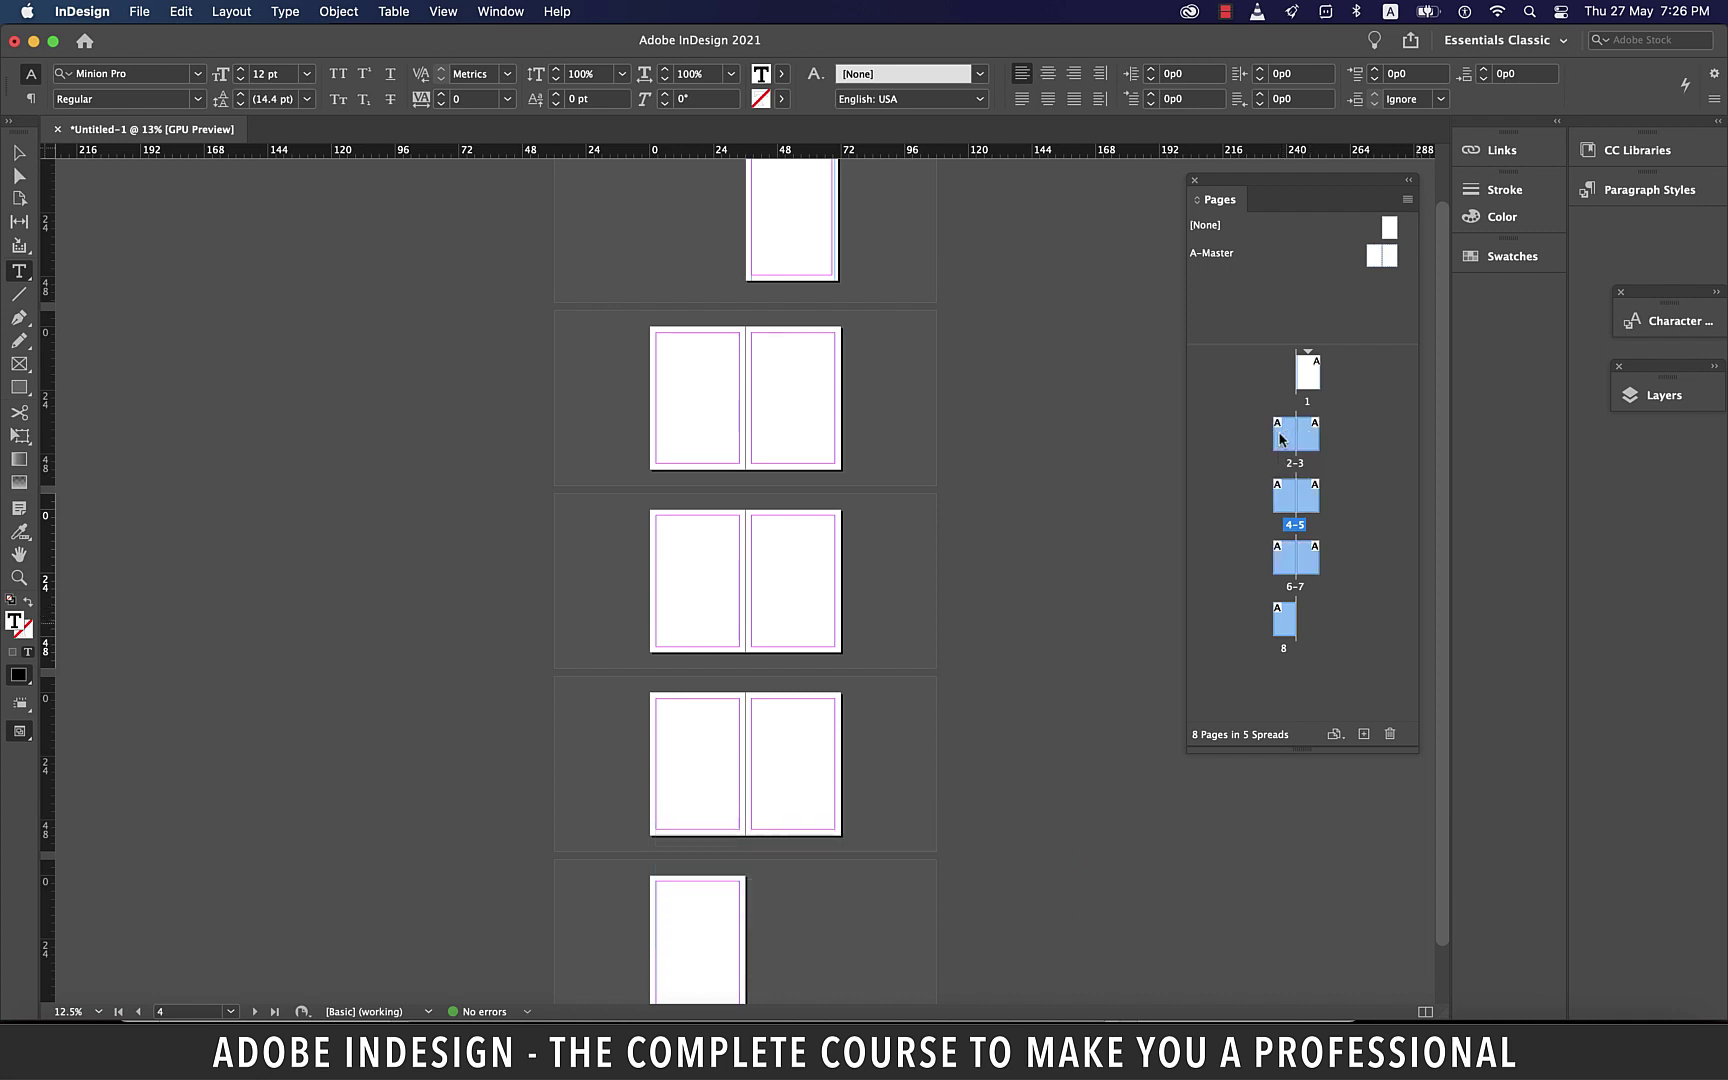
pyautogui.click(1389, 734)
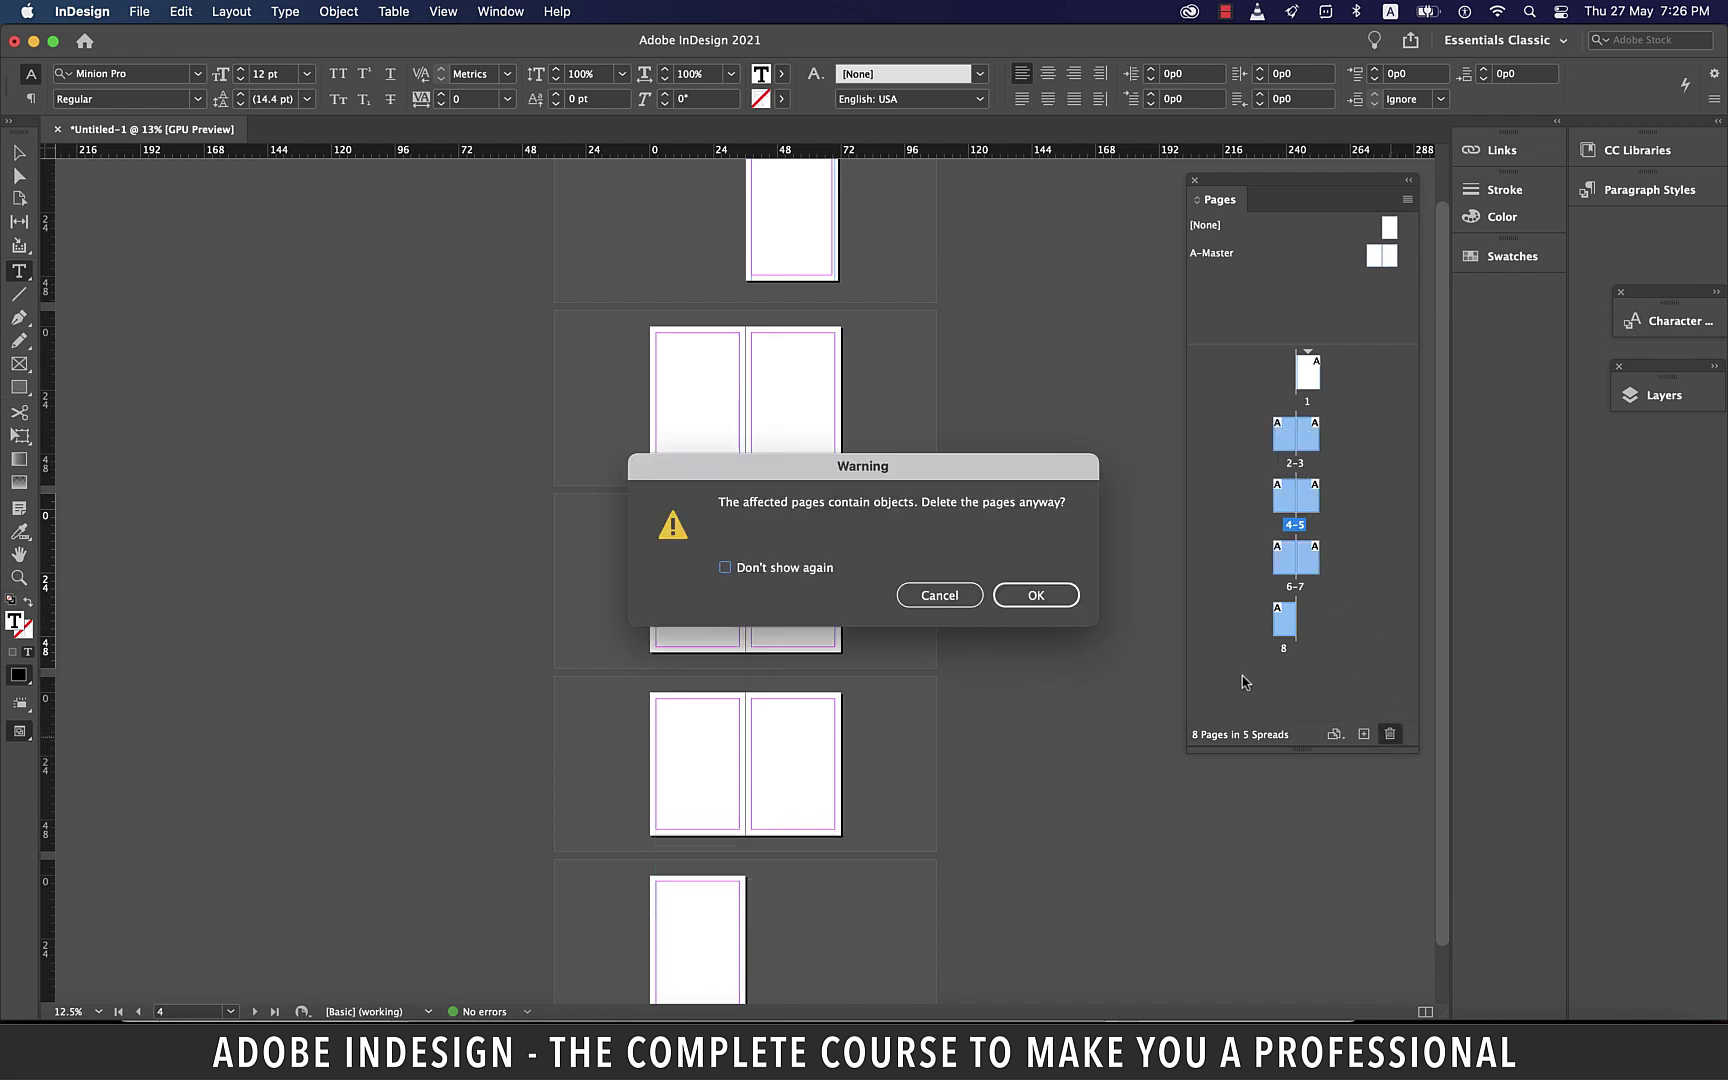
pyautogui.click(1050, 599)
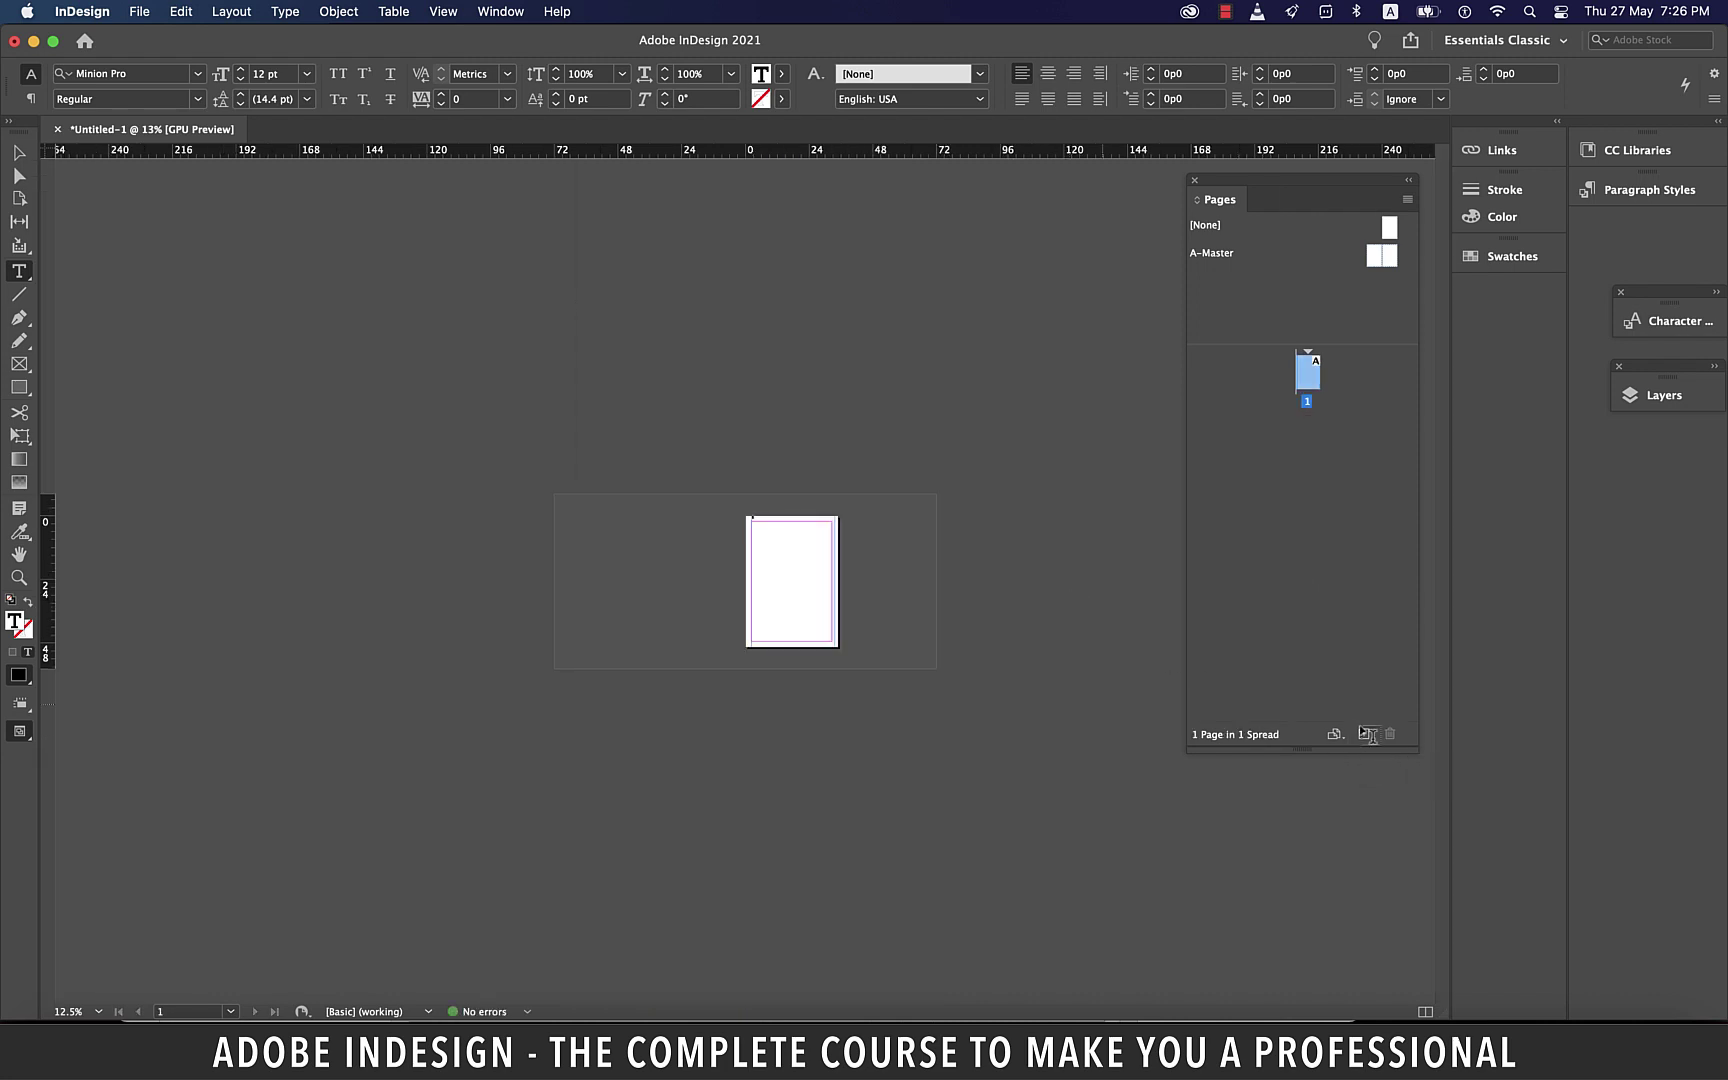
pyautogui.press('super+equal')
pyautogui.press('super+equal')
pyautogui.press('super+equal')
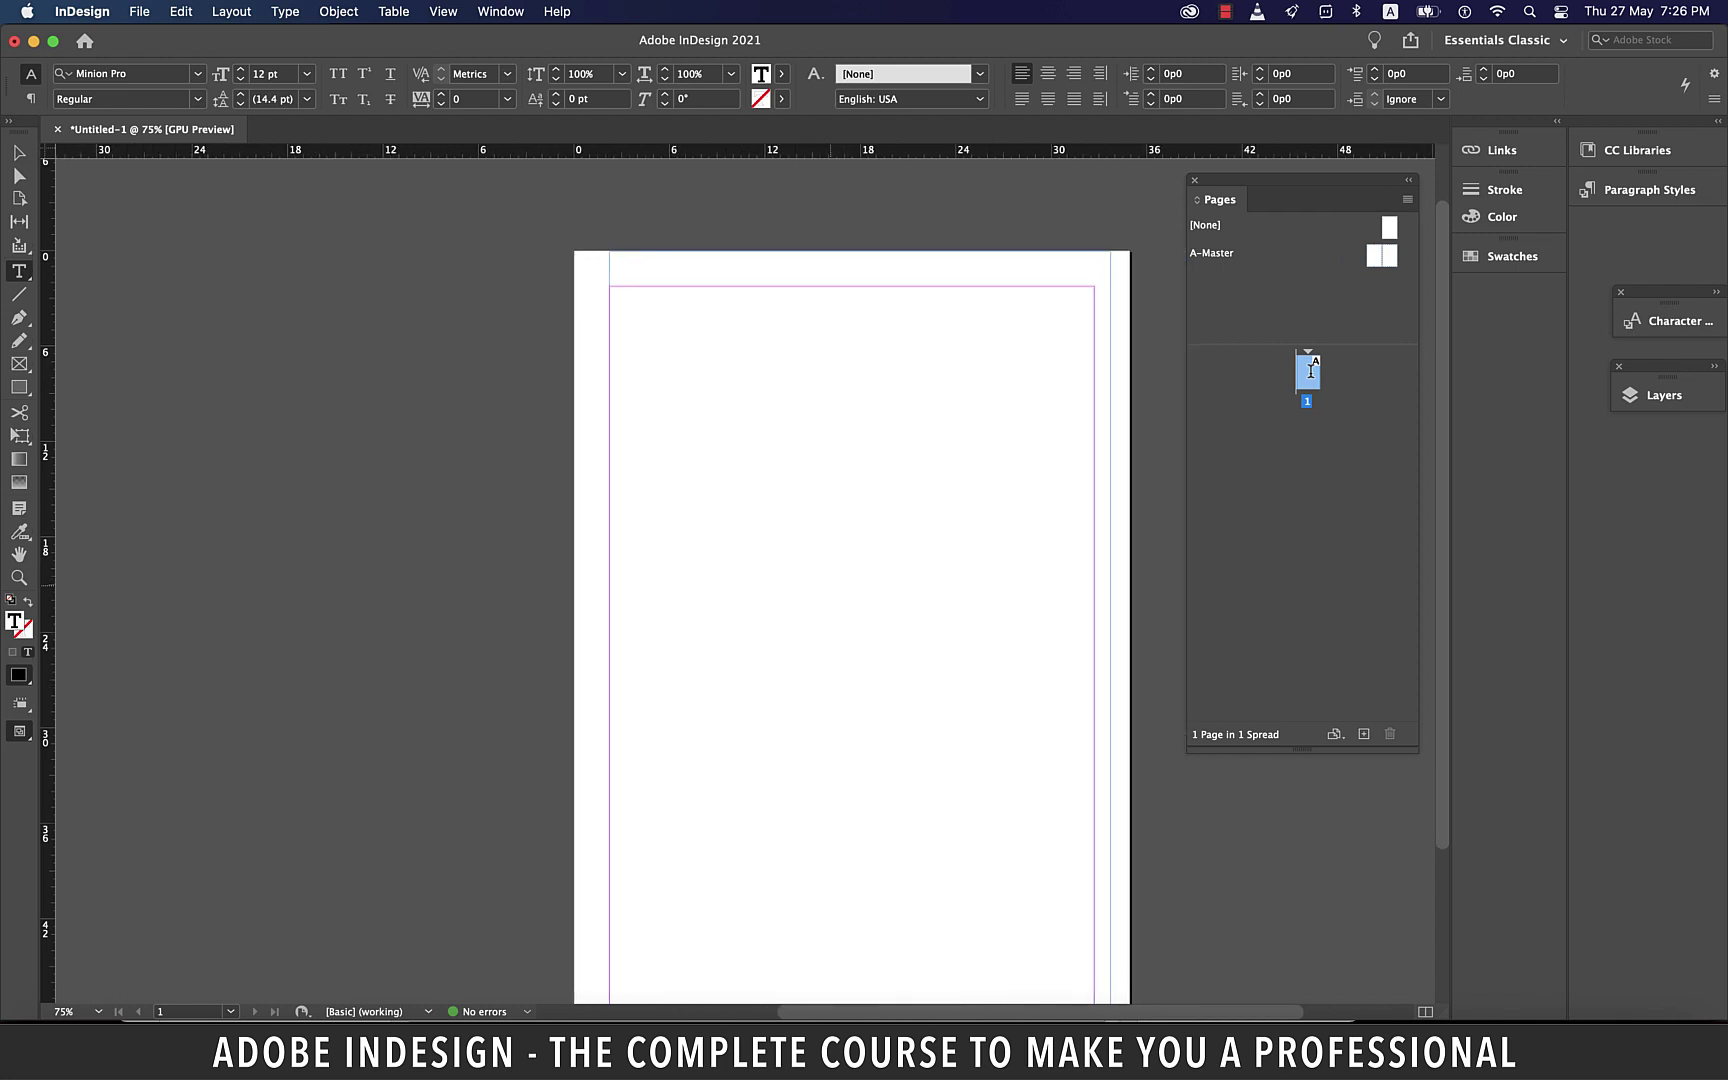
# Step: Insert 500 pages after page 1 from its page menu
pyautogui.rightClick(1309, 372)
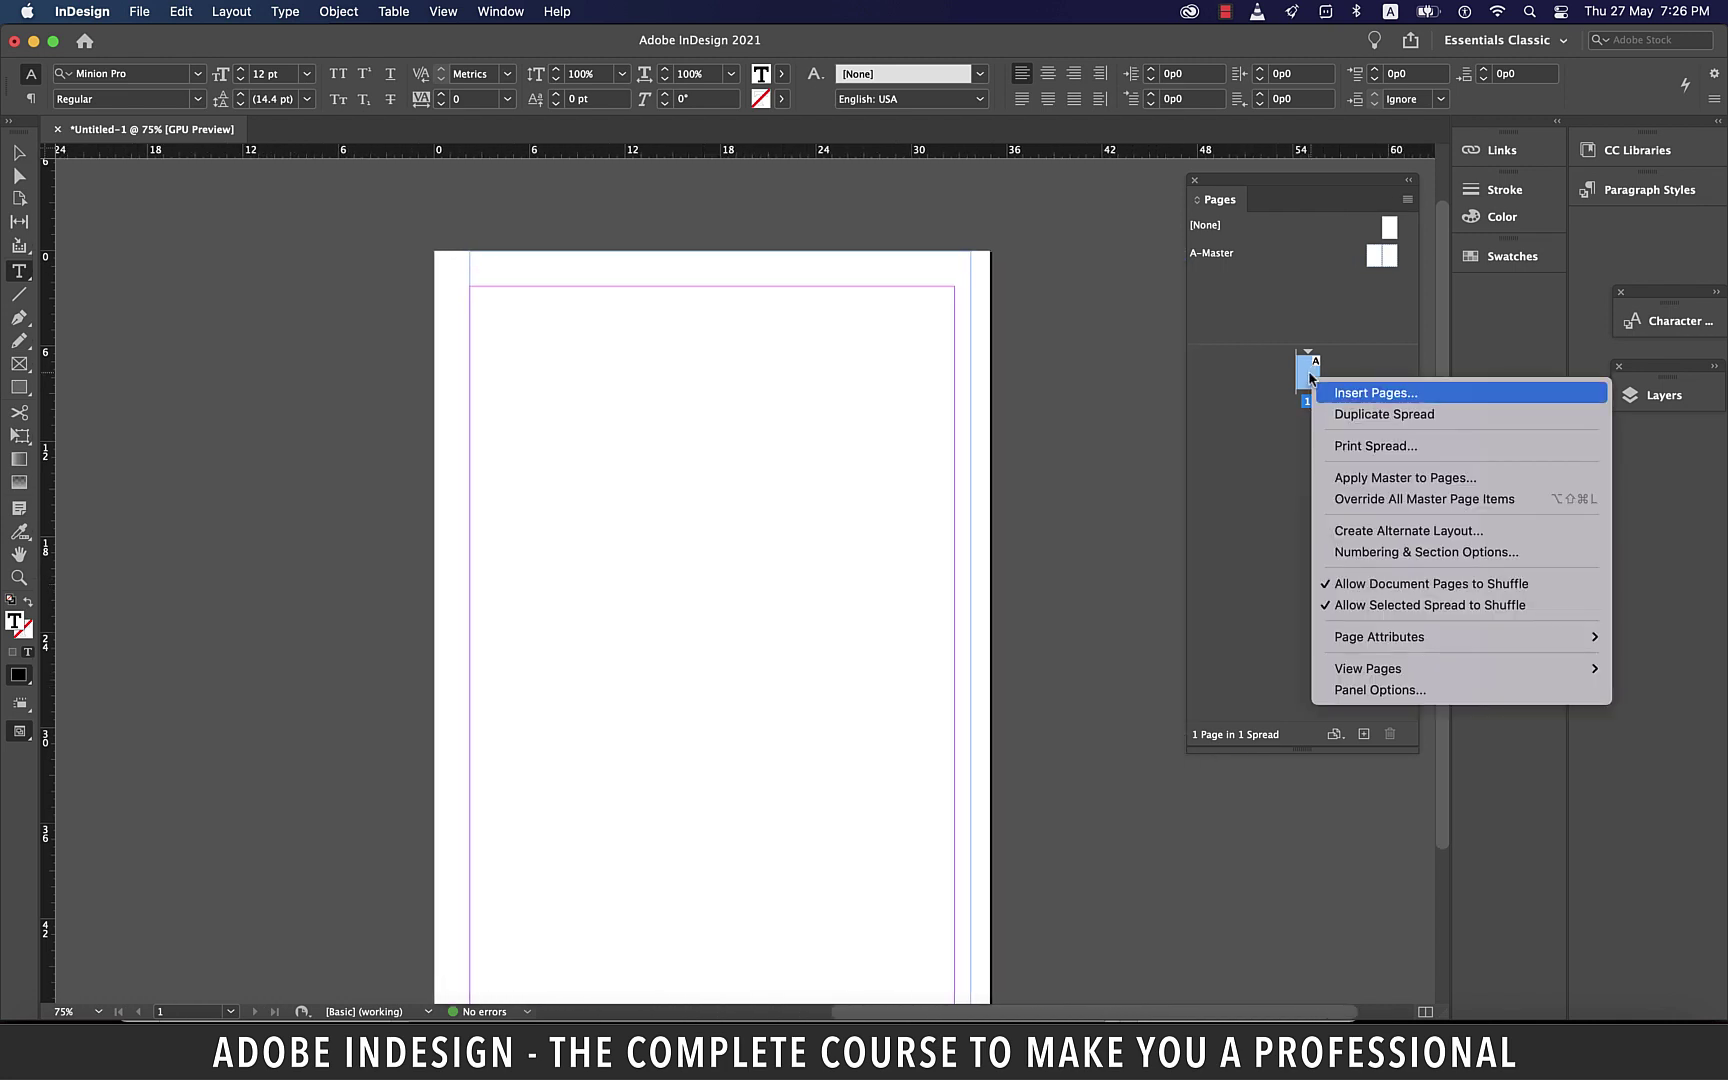
pyautogui.click(1378, 400)
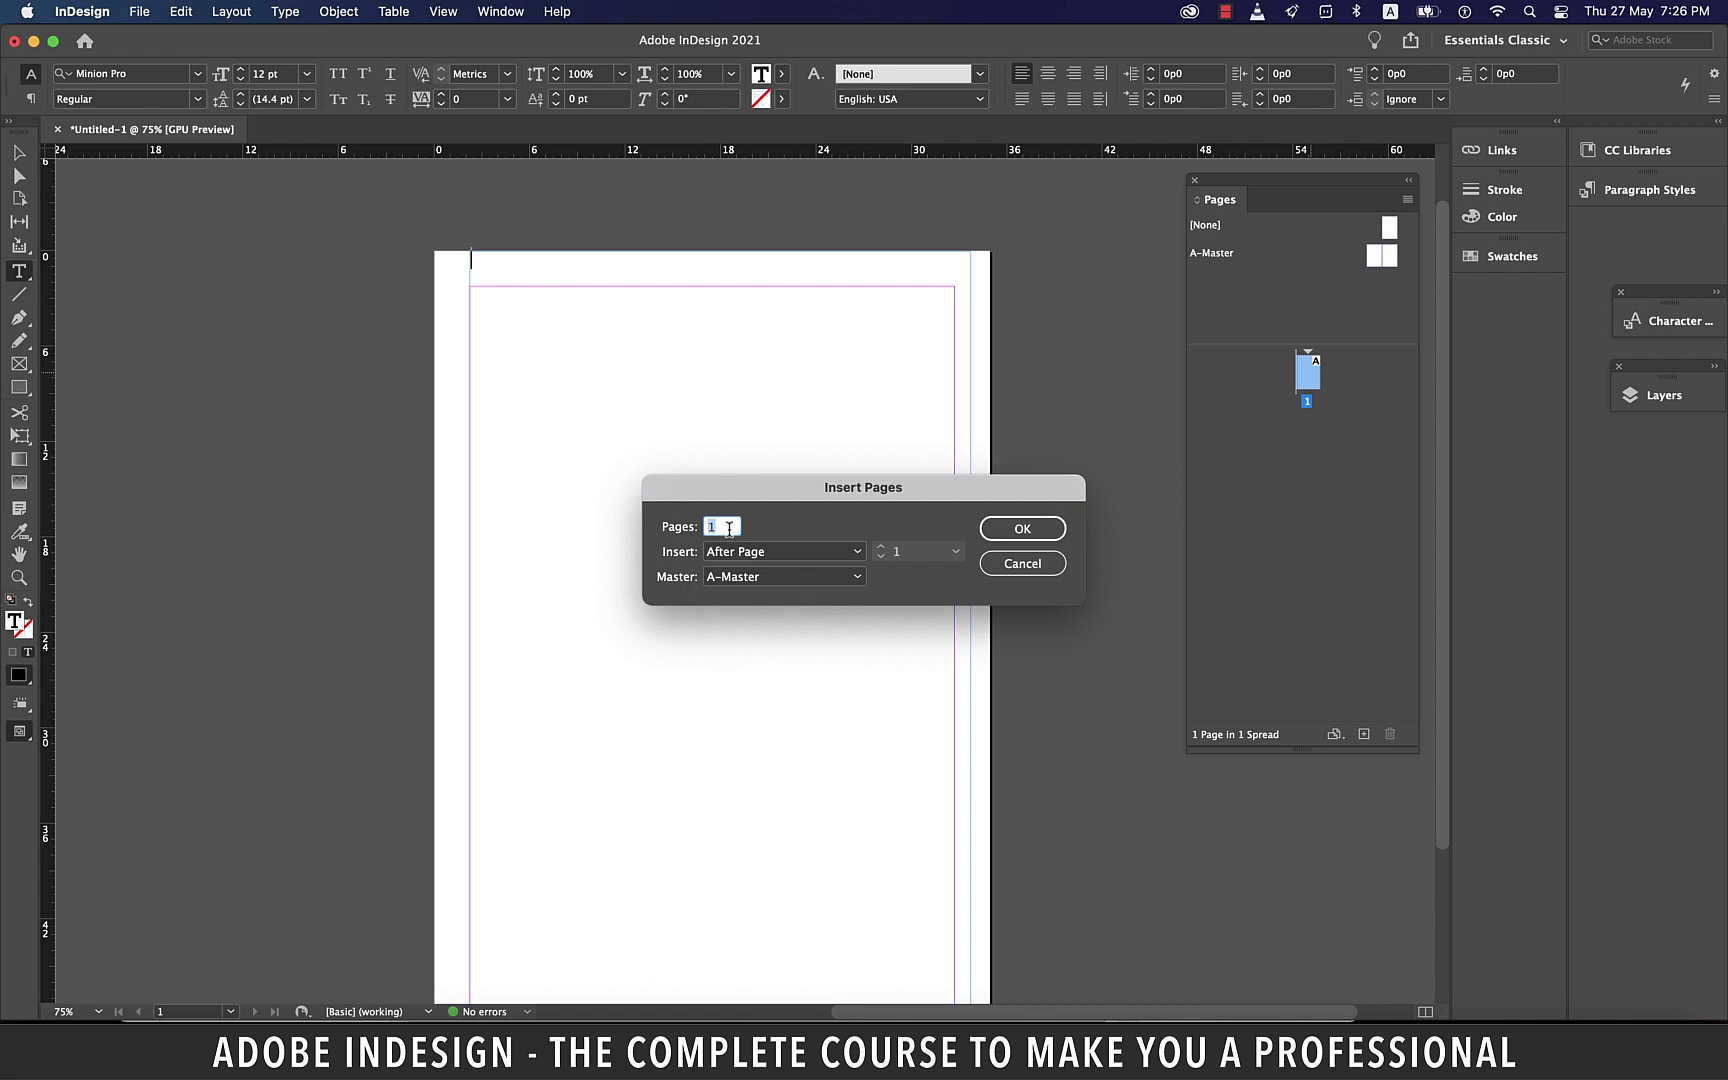
pyautogui.write('500')
pyautogui.press('Return')
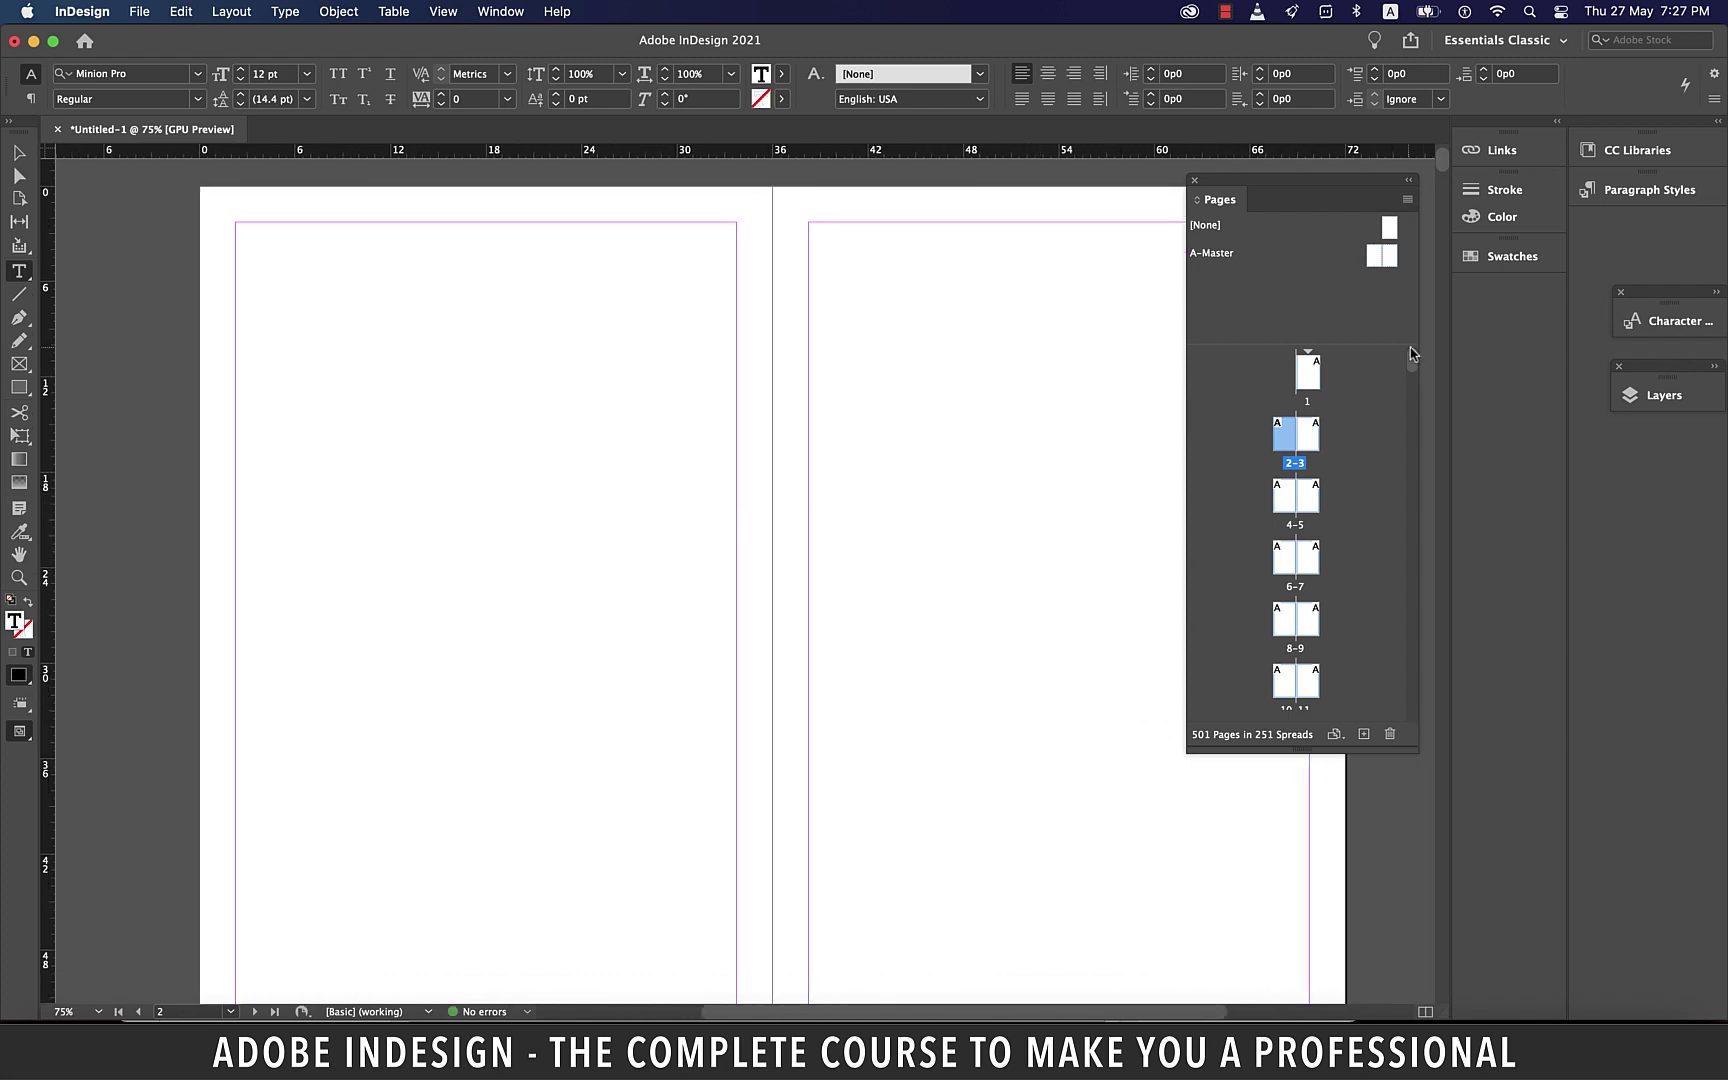
# Step: Select spreads 6–7 through 500–501 and delete them, confirming the object warning
pyautogui.moveTo(1411, 353)
pyautogui.mouseDown()
pyautogui.moveTo(1413, 690)
pyautogui.moveTo(1412, 358)
pyautogui.mouseUp()
pyautogui.click(1311, 390)
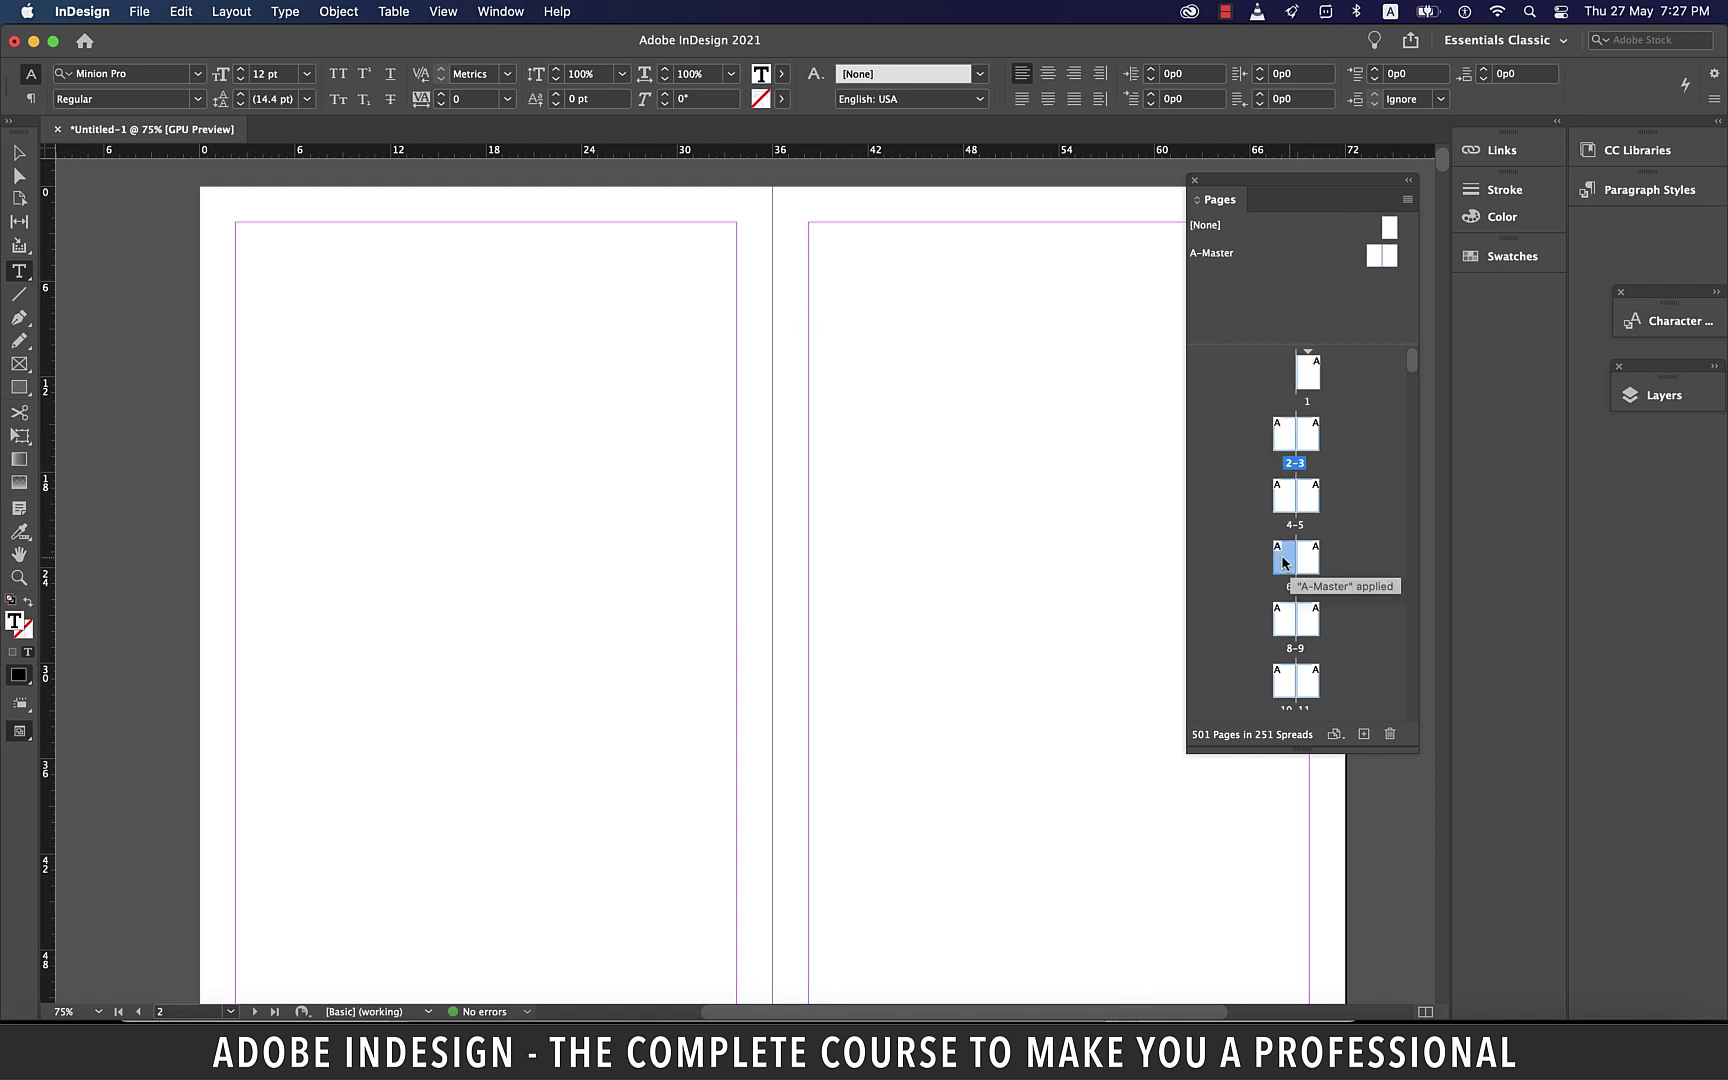
pyautogui.scroll(-5, 1282, 556)
pyautogui.moveTo(1412, 380); pyautogui.dragTo(1420, 725)
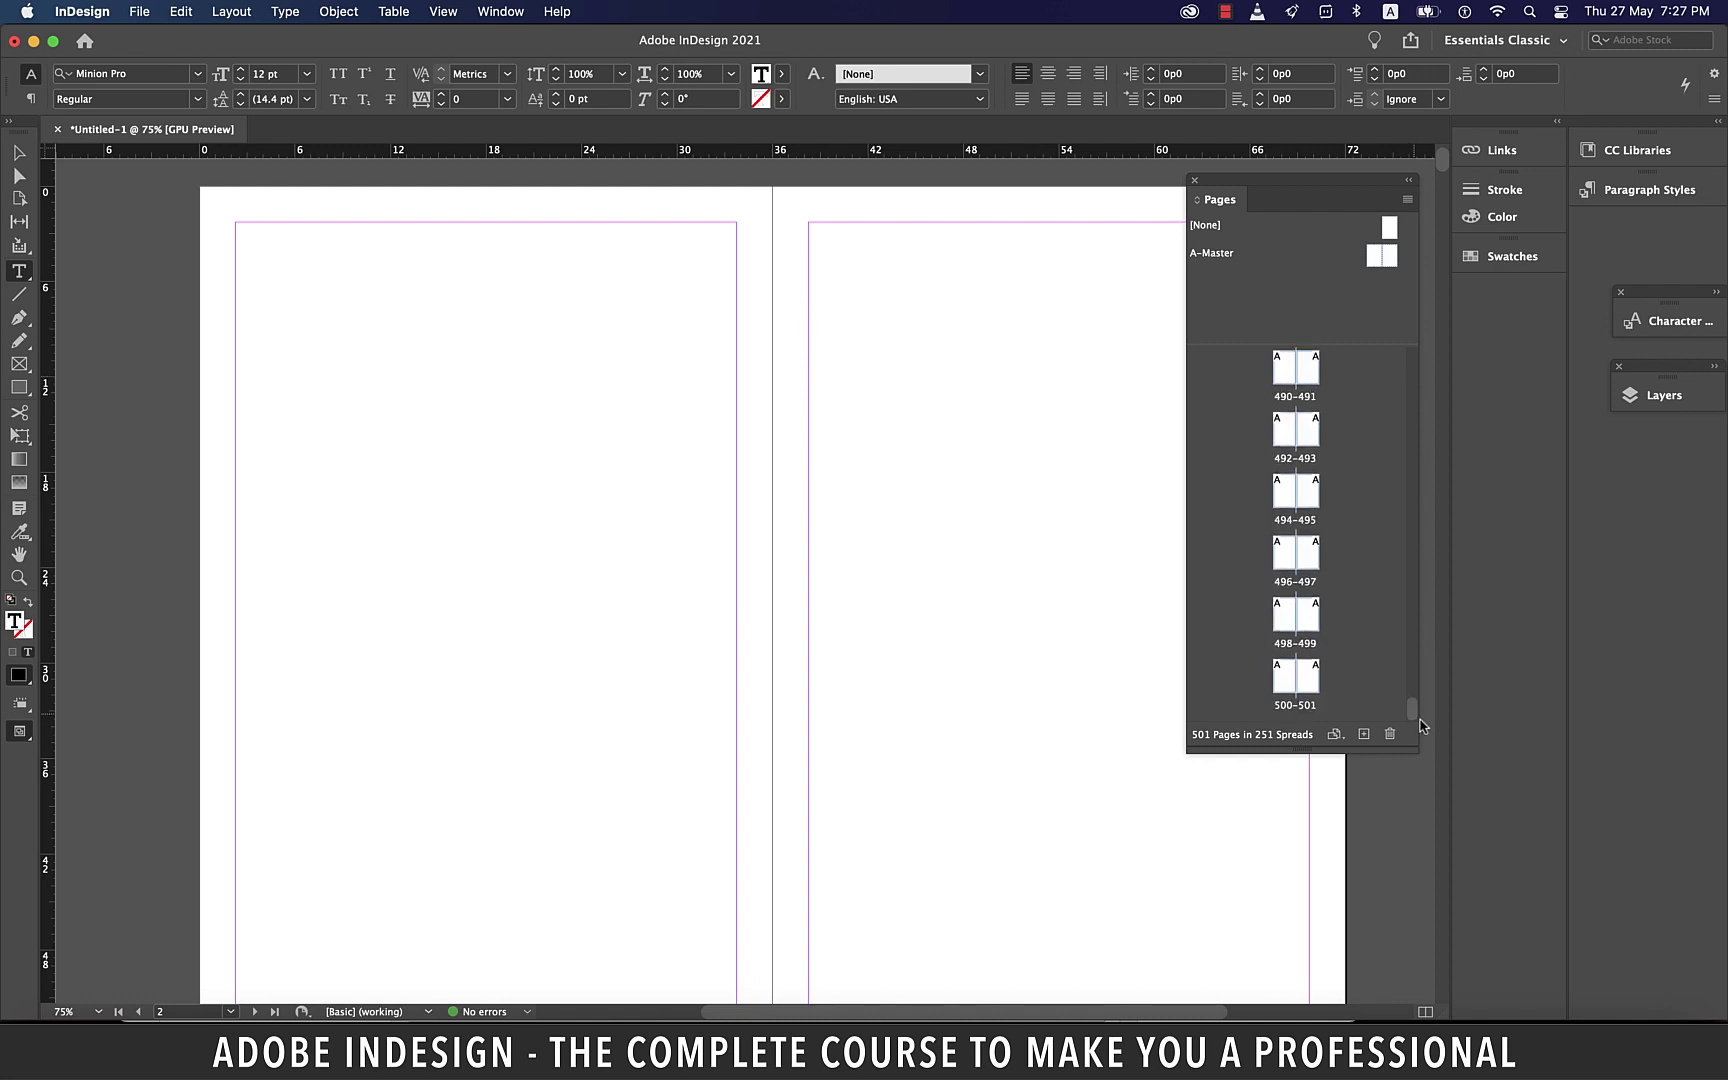
pyautogui.keyDown('shift'); pyautogui.click(1312, 683); pyautogui.keyUp('shift')
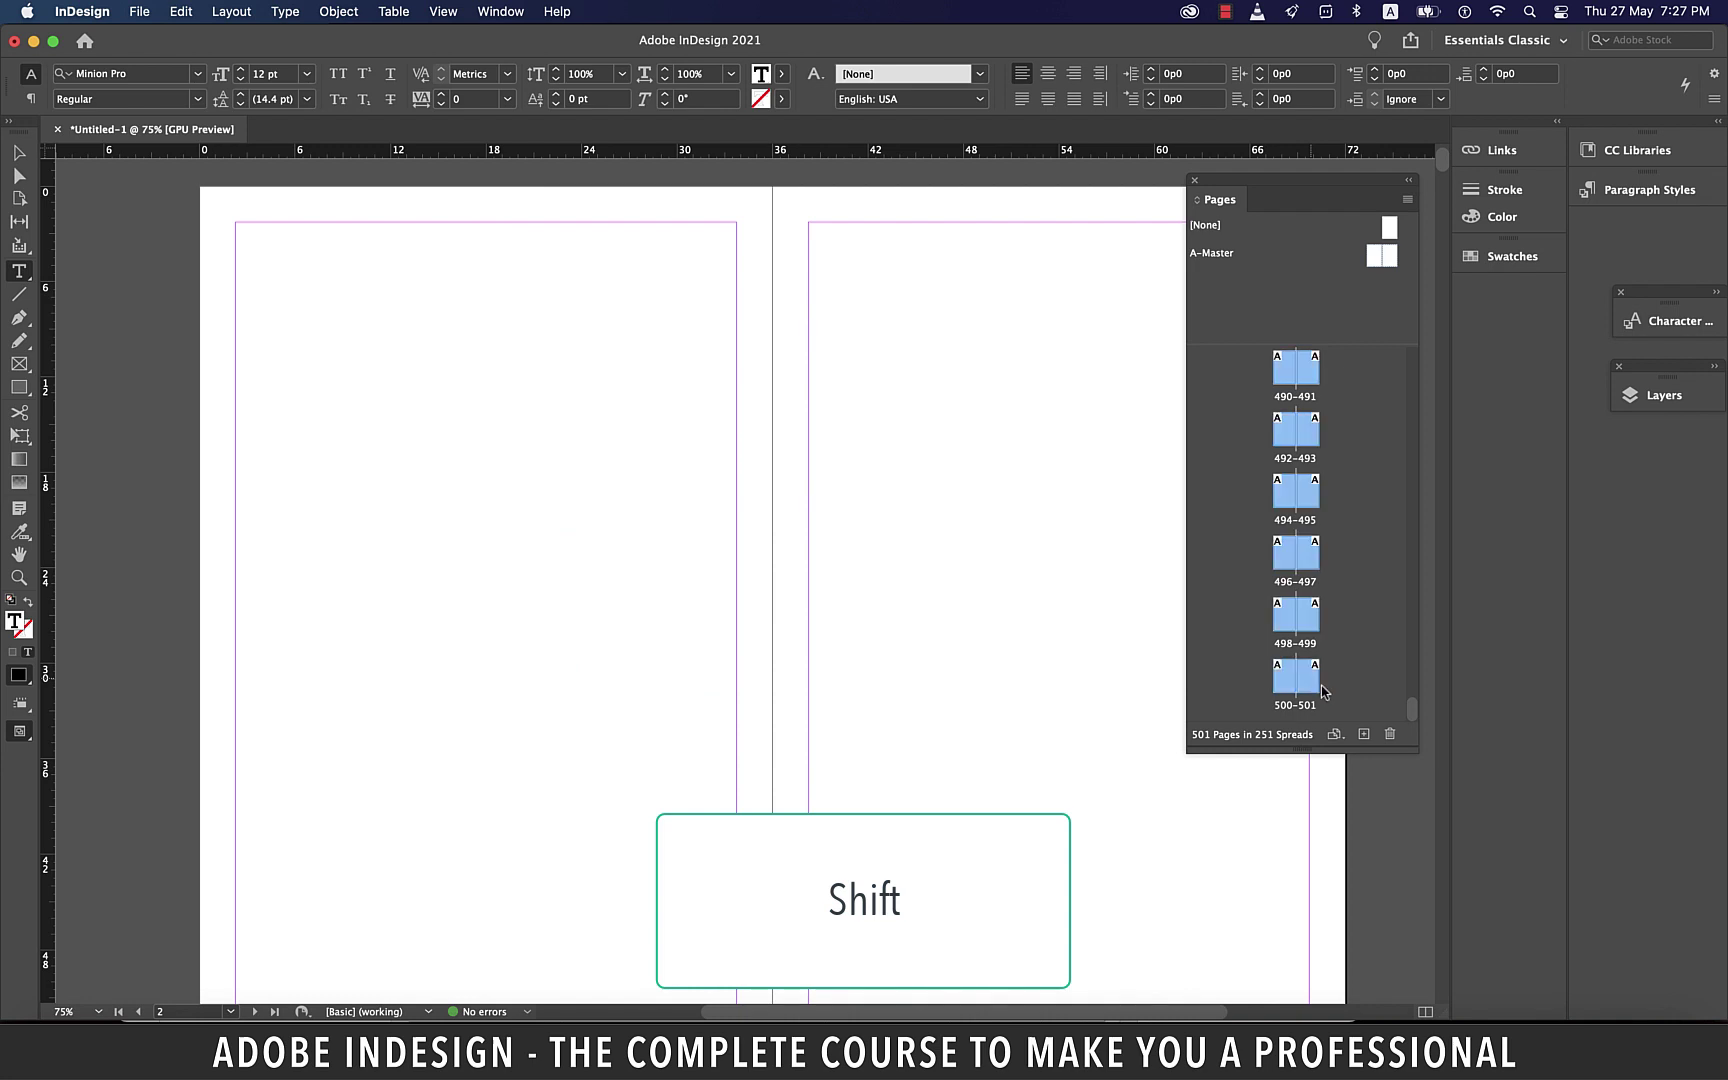
pyautogui.click(1391, 735)
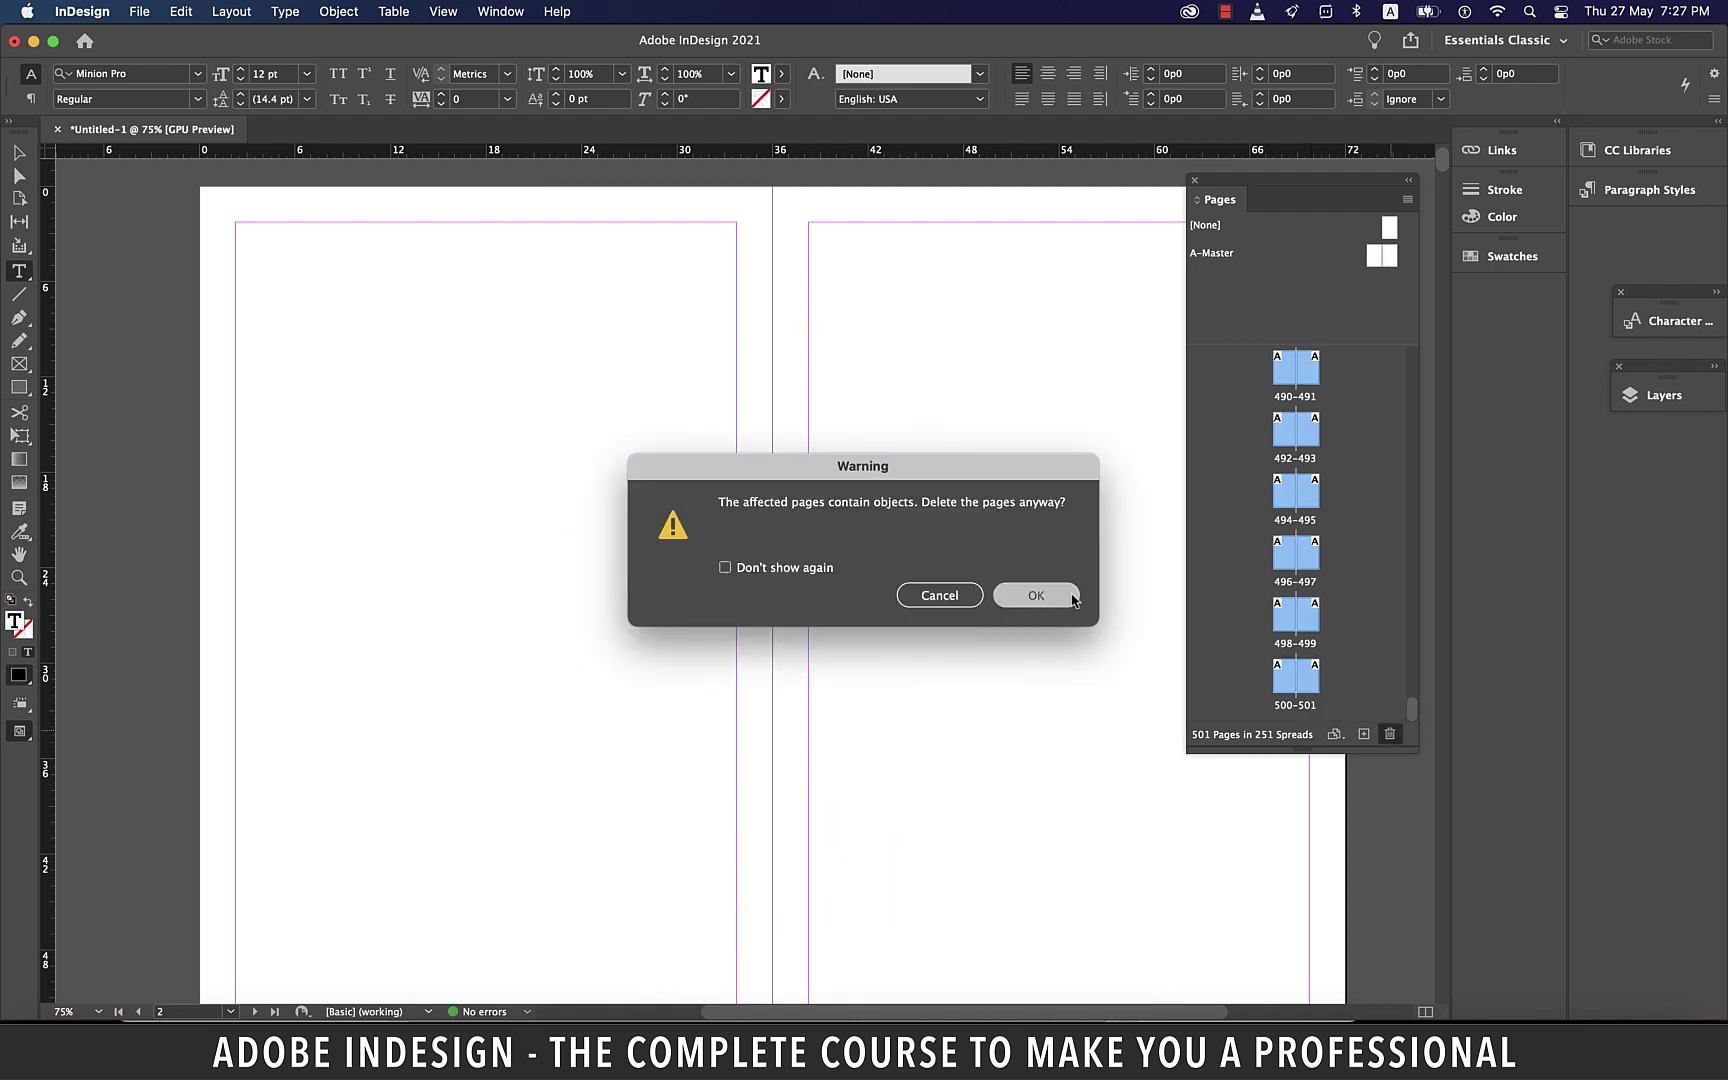
pyautogui.click(1036, 595)
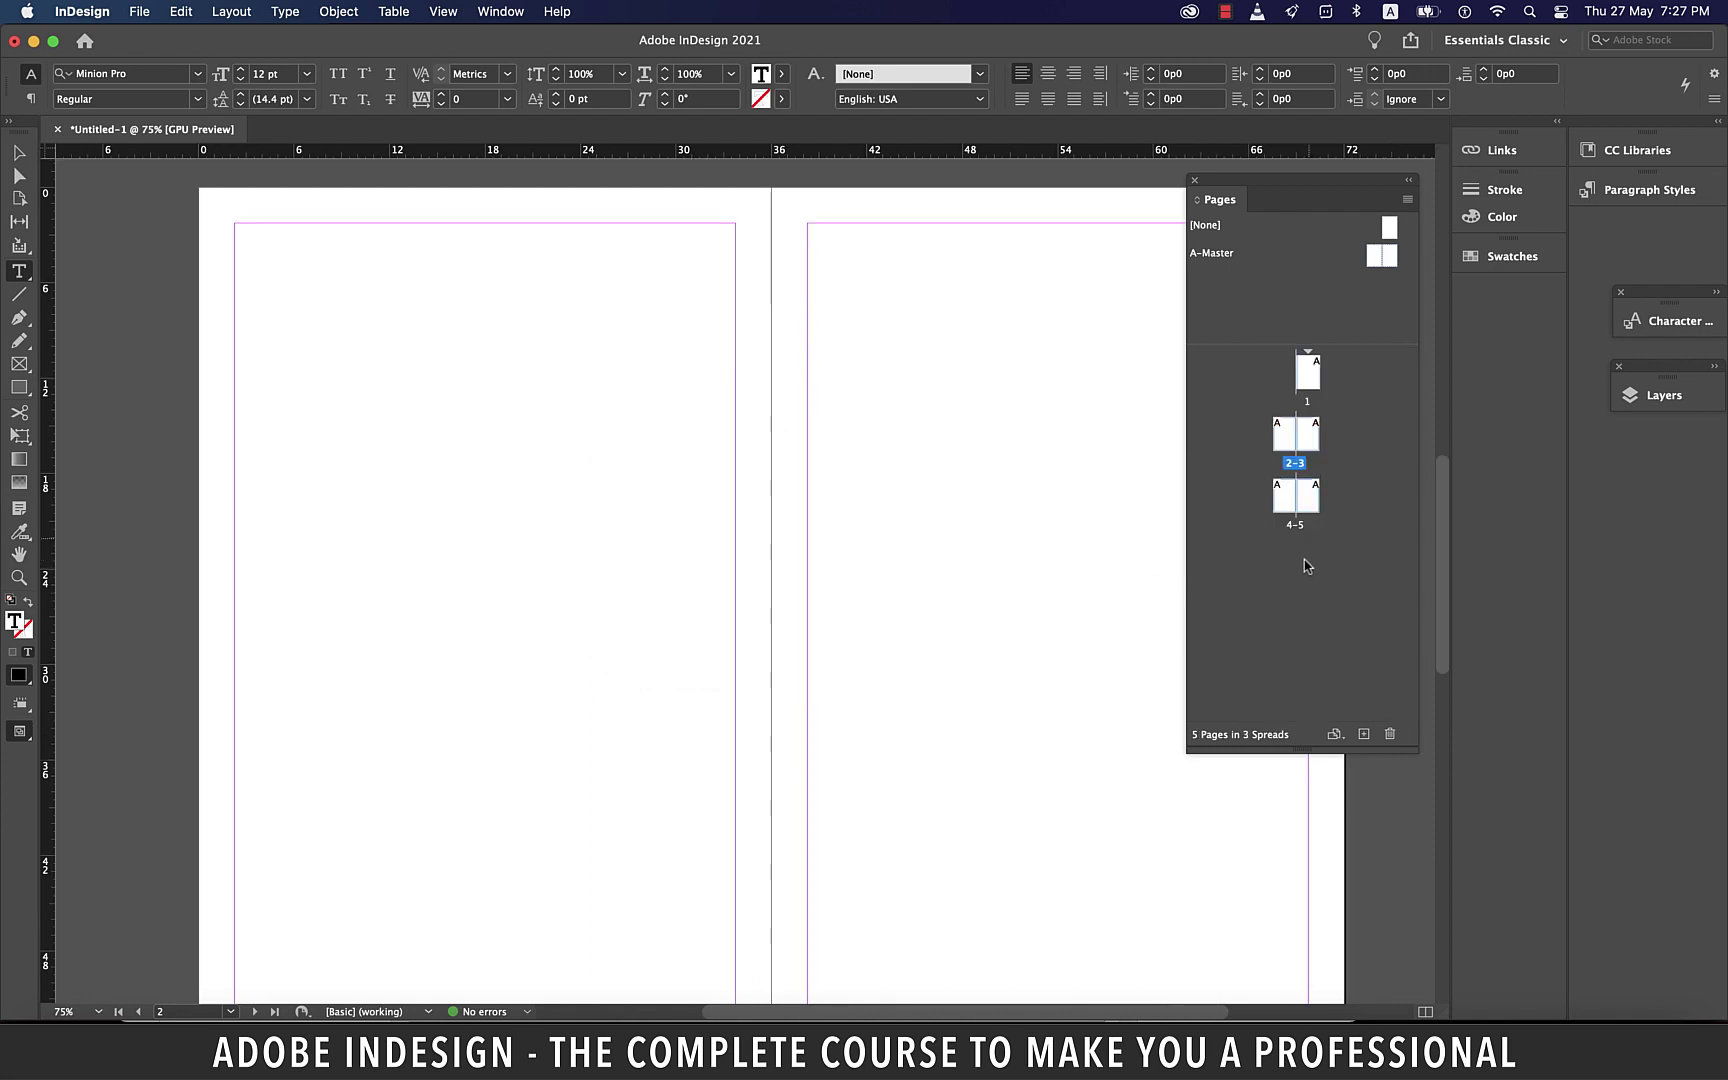
pyautogui.click(1300, 378)
# Step: Draw a rectangle on page 1 filled with C=0 M=100 Y=0 K=0 magenta
pyautogui.doubleClick(1300, 378)
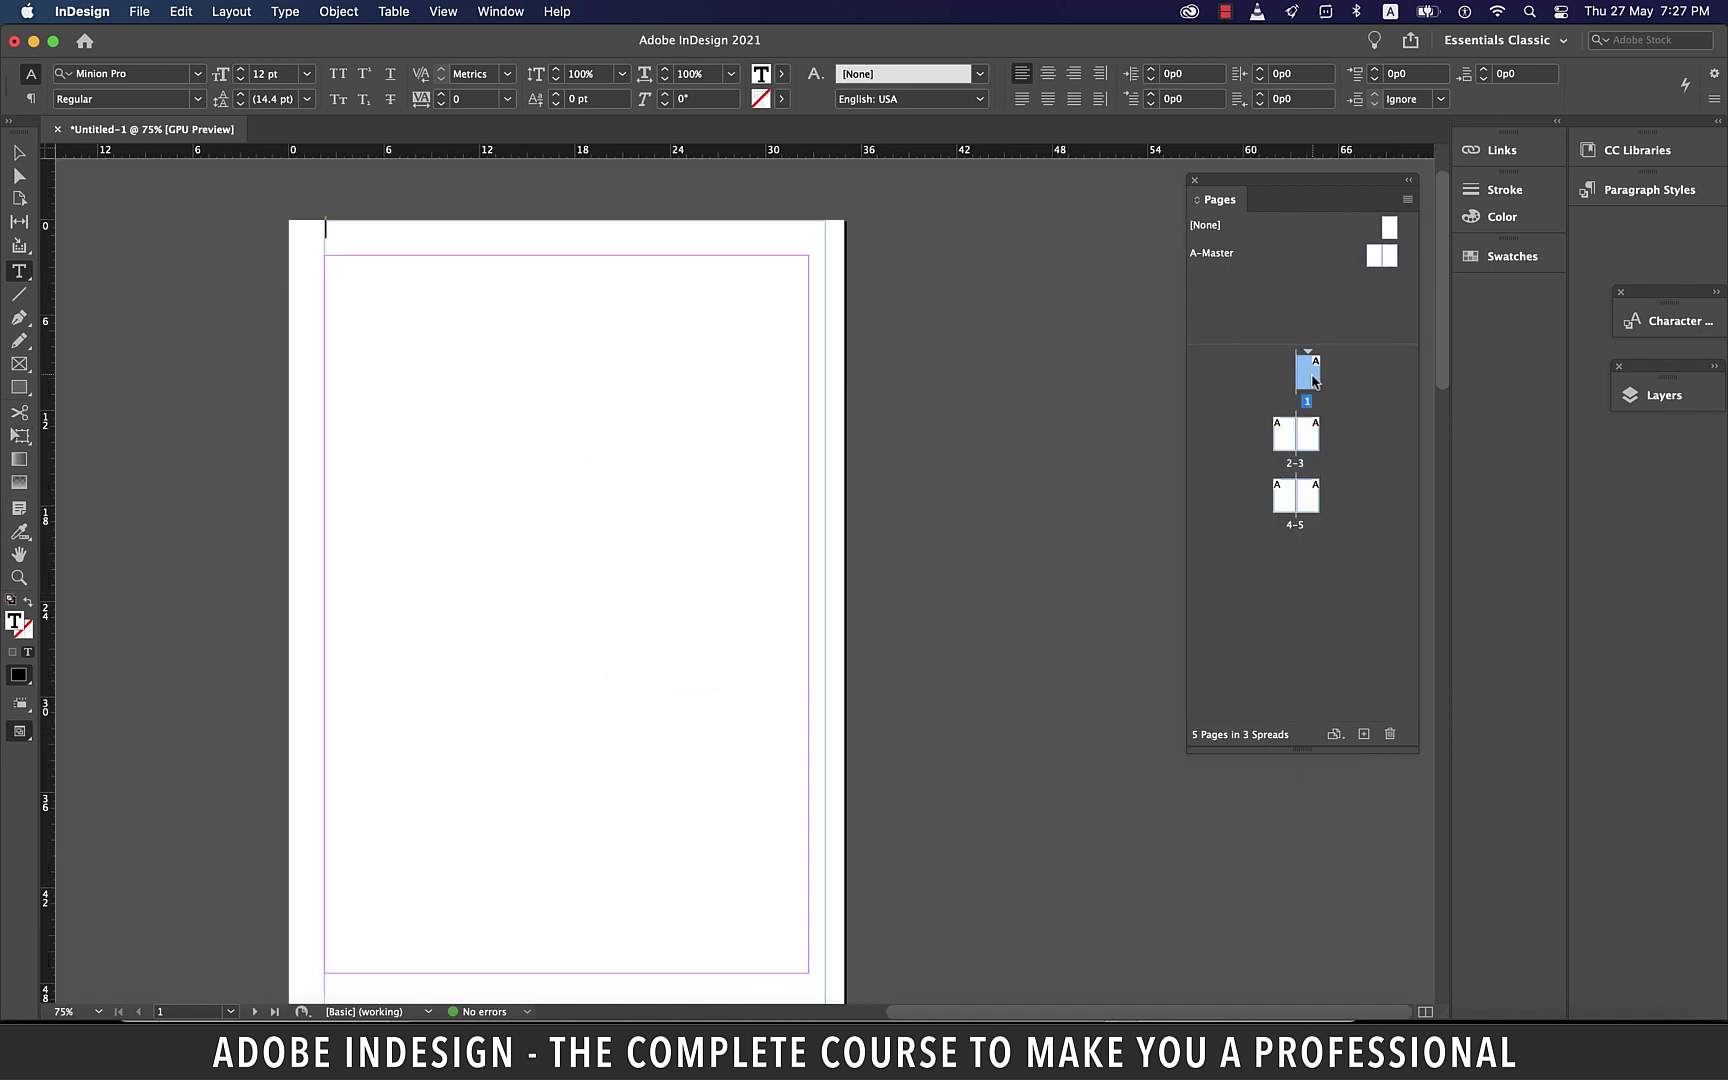
pyautogui.press('m')
pyautogui.moveTo(412, 343); pyautogui.dragTo(727, 779)
pyautogui.click(836, 74)
pyautogui.click(829, 85)
pyautogui.click(742, 74)
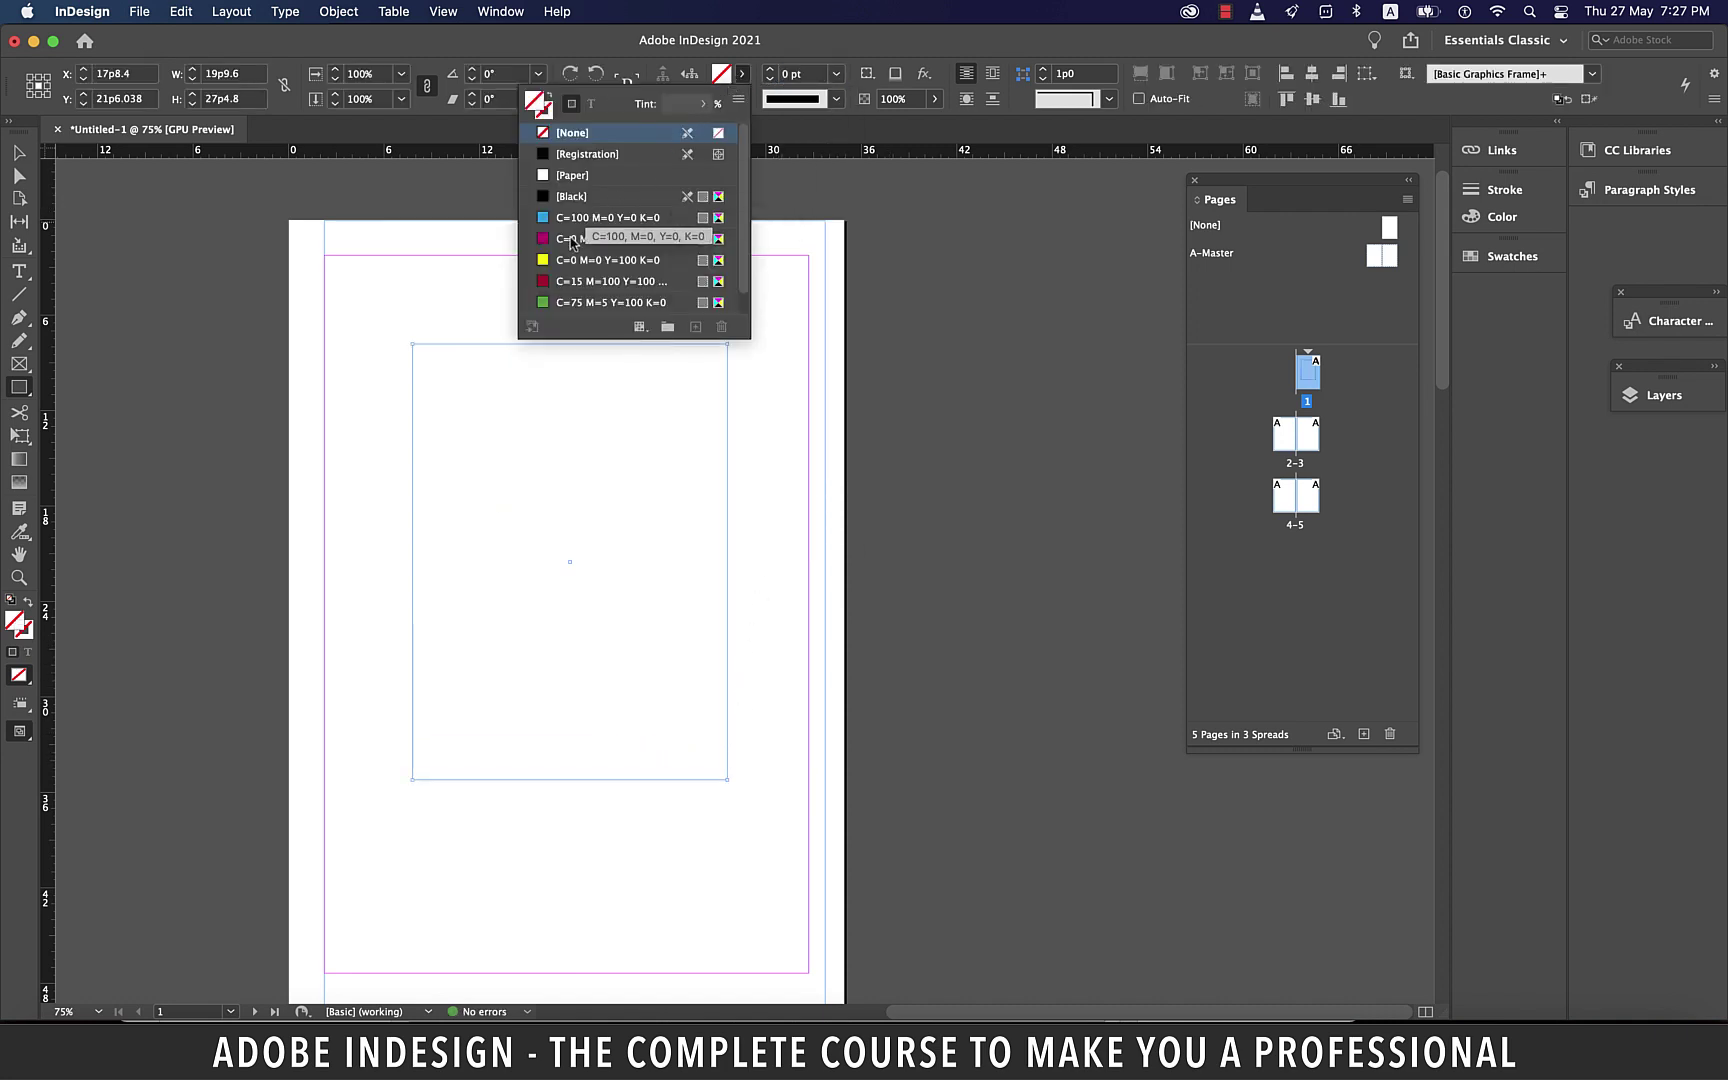
pyautogui.click(561, 245)
# Step: Duplicate page 1's spread as a new page 6
pyautogui.press('v')
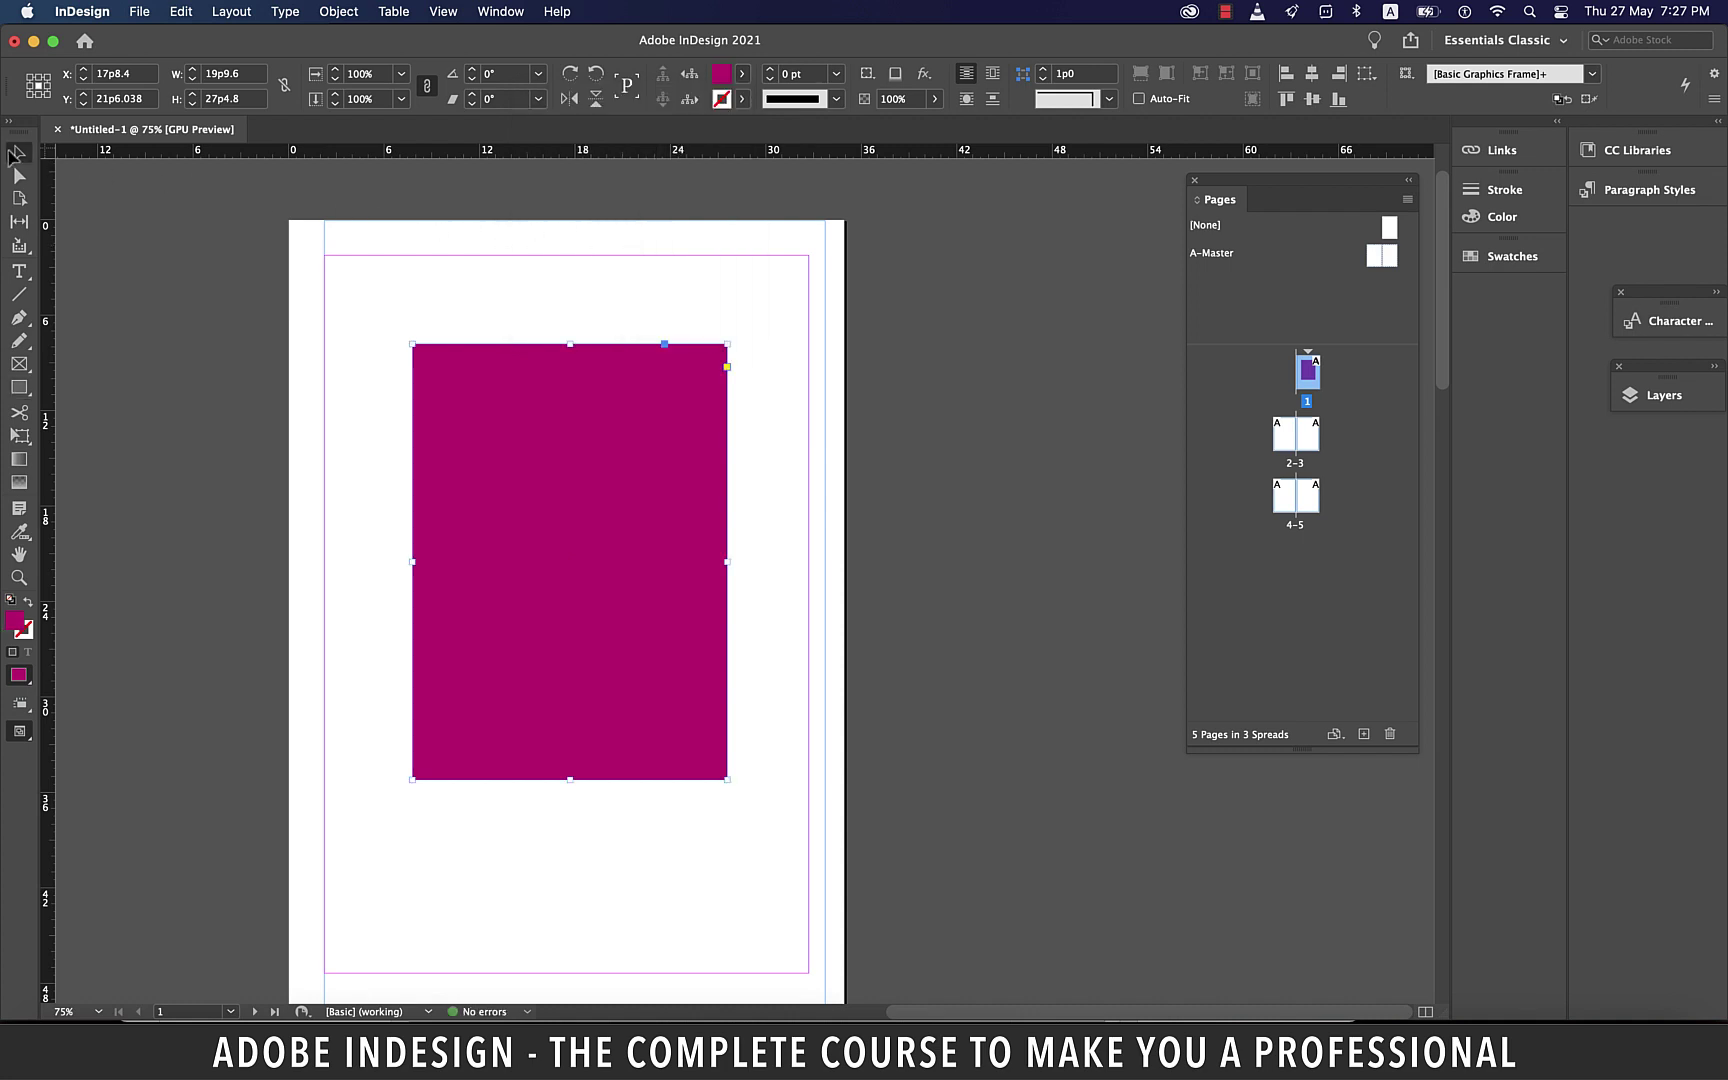
pyautogui.rightClick(1310, 376)
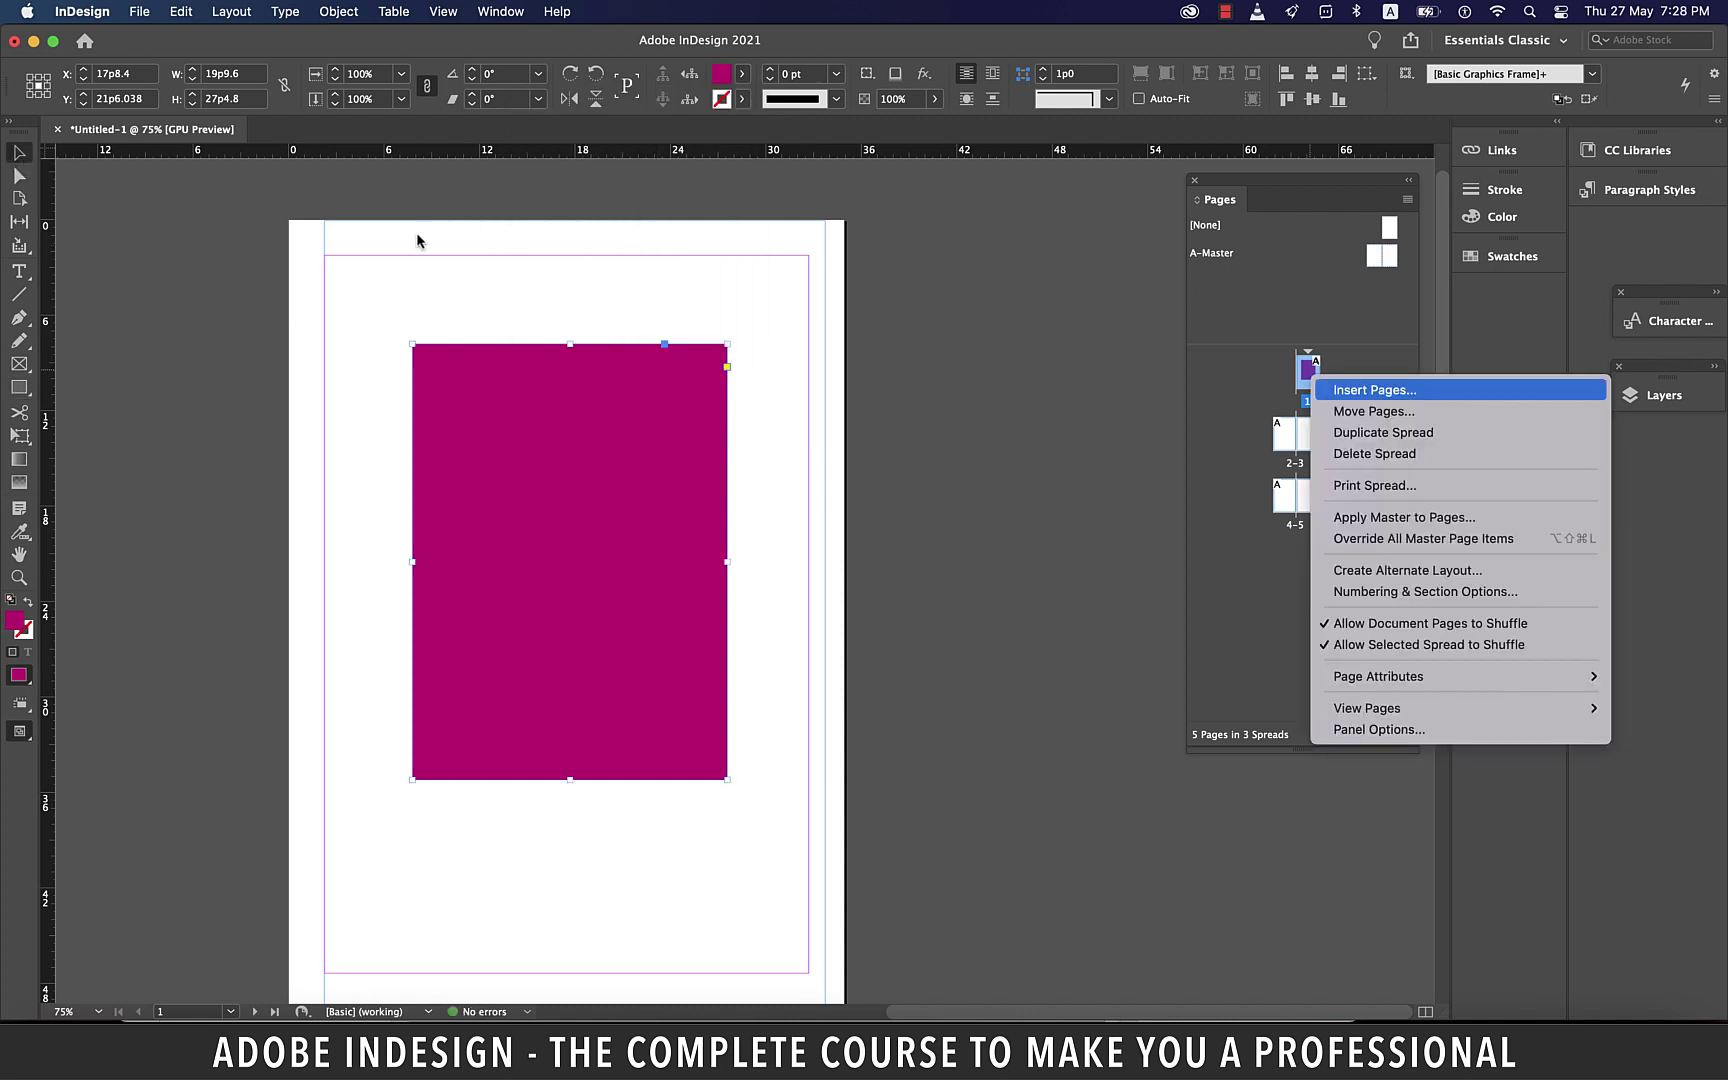
pyautogui.click(1391, 433)
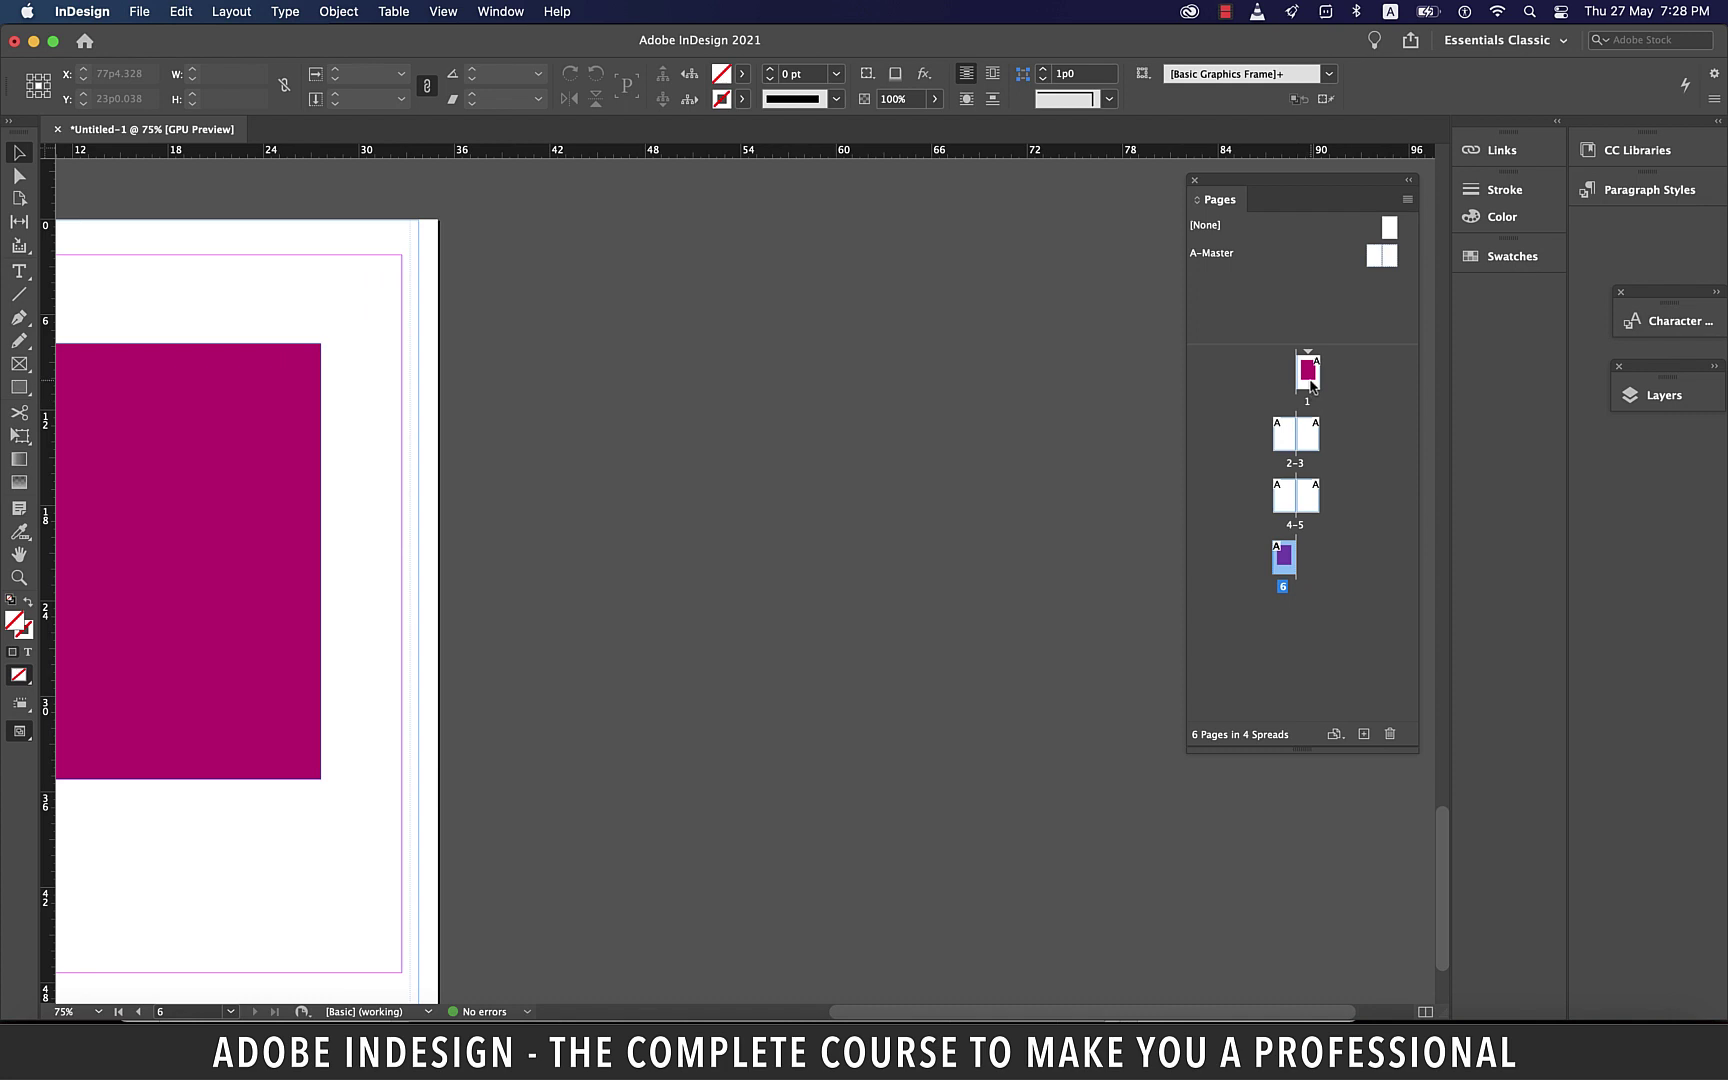
# Step: Delete the page 6 spread, confirming the warning
pyautogui.rightClick(1284, 562)
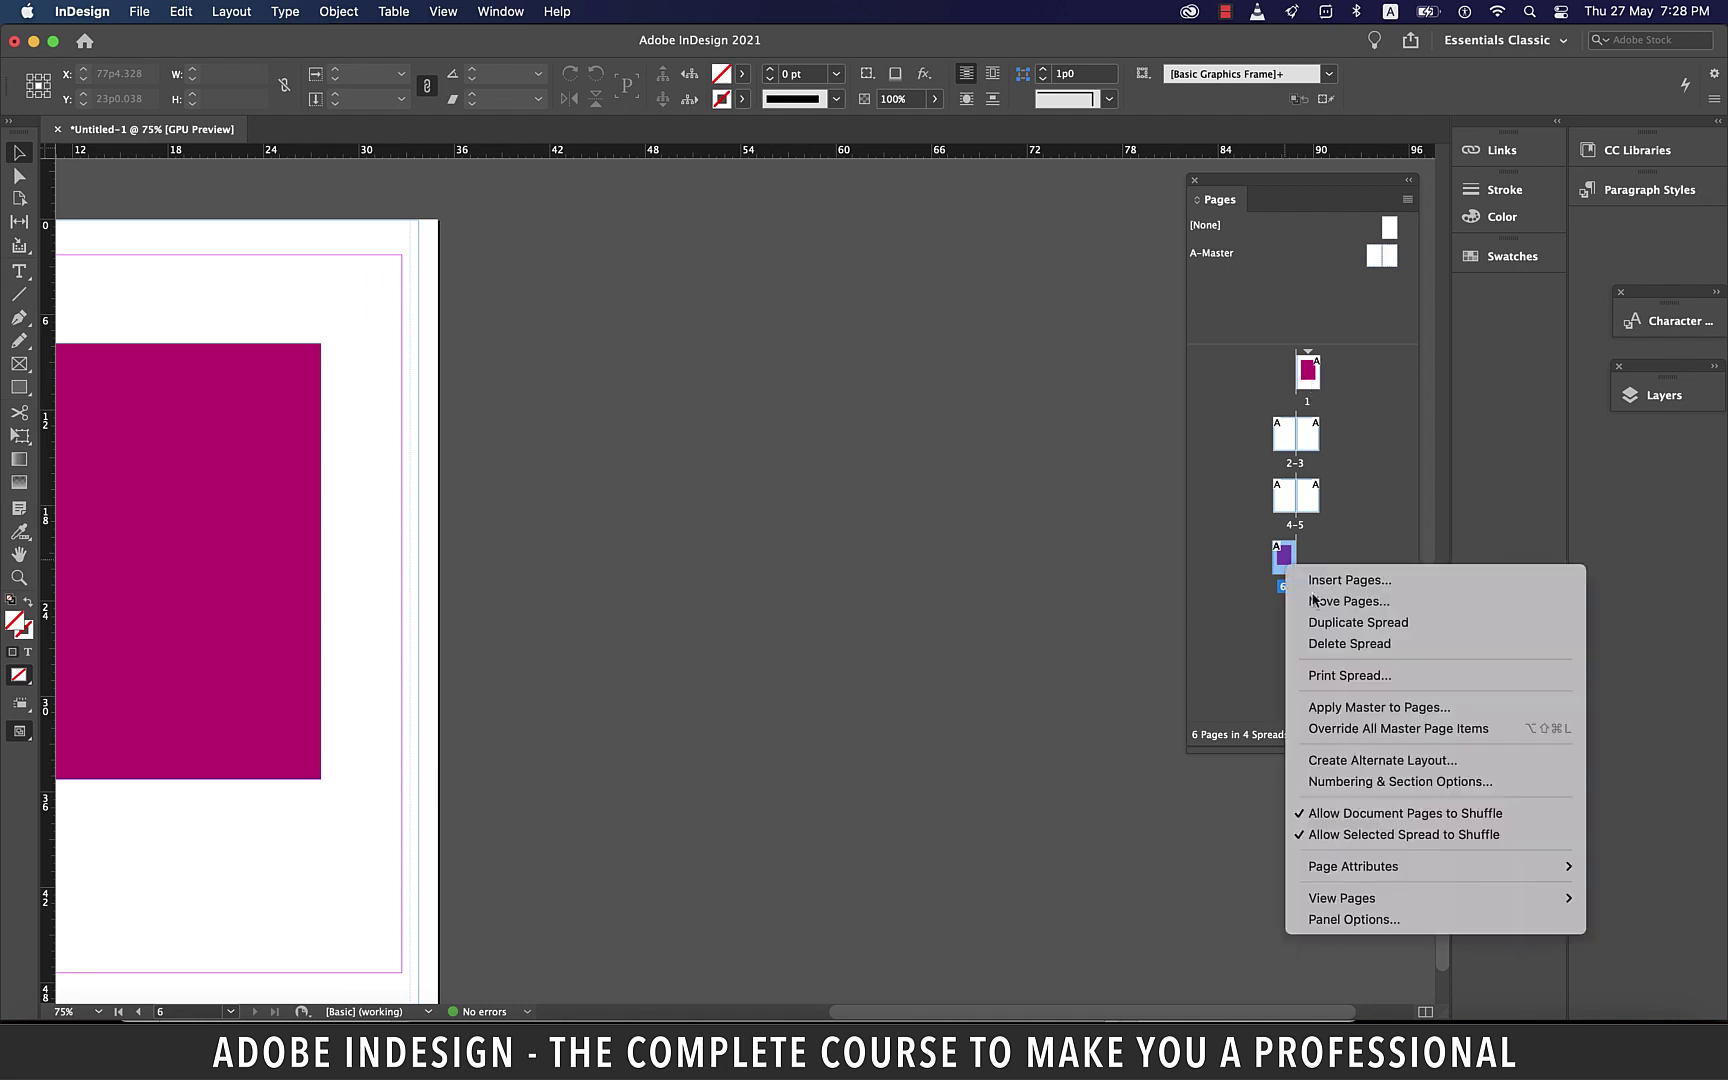
pyautogui.click(1357, 645)
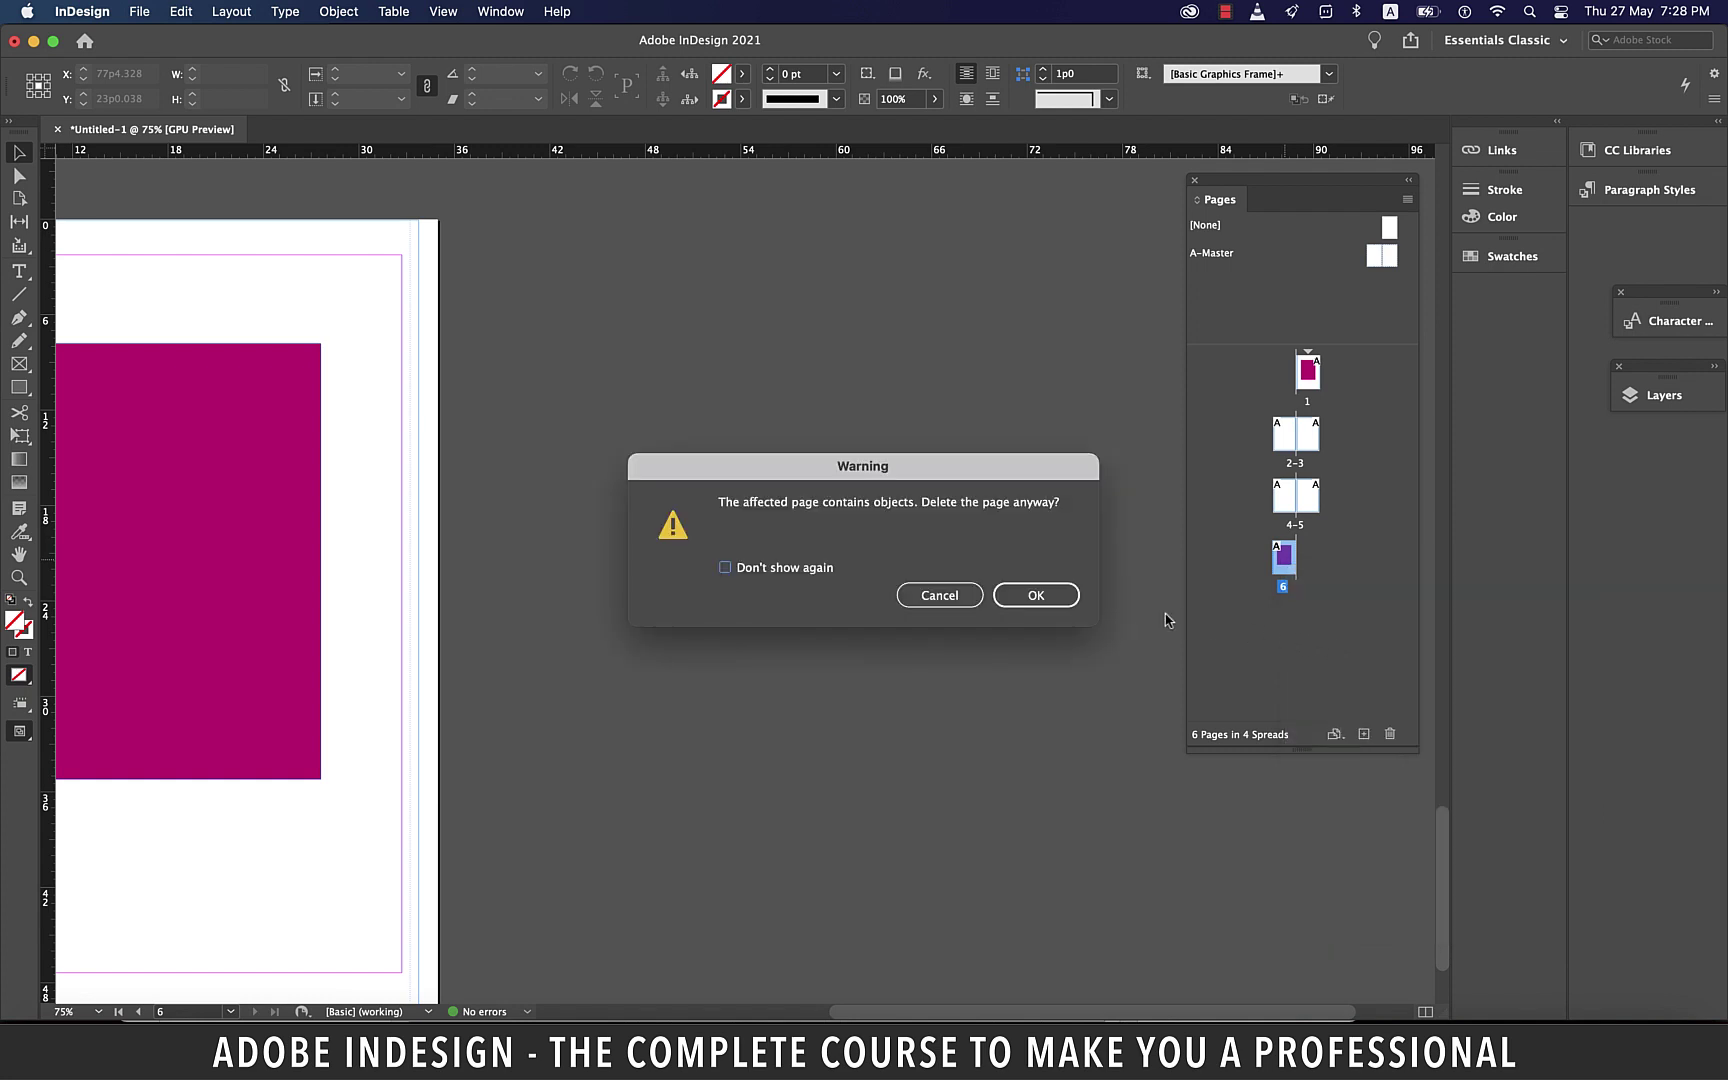
pyautogui.click(1055, 600)
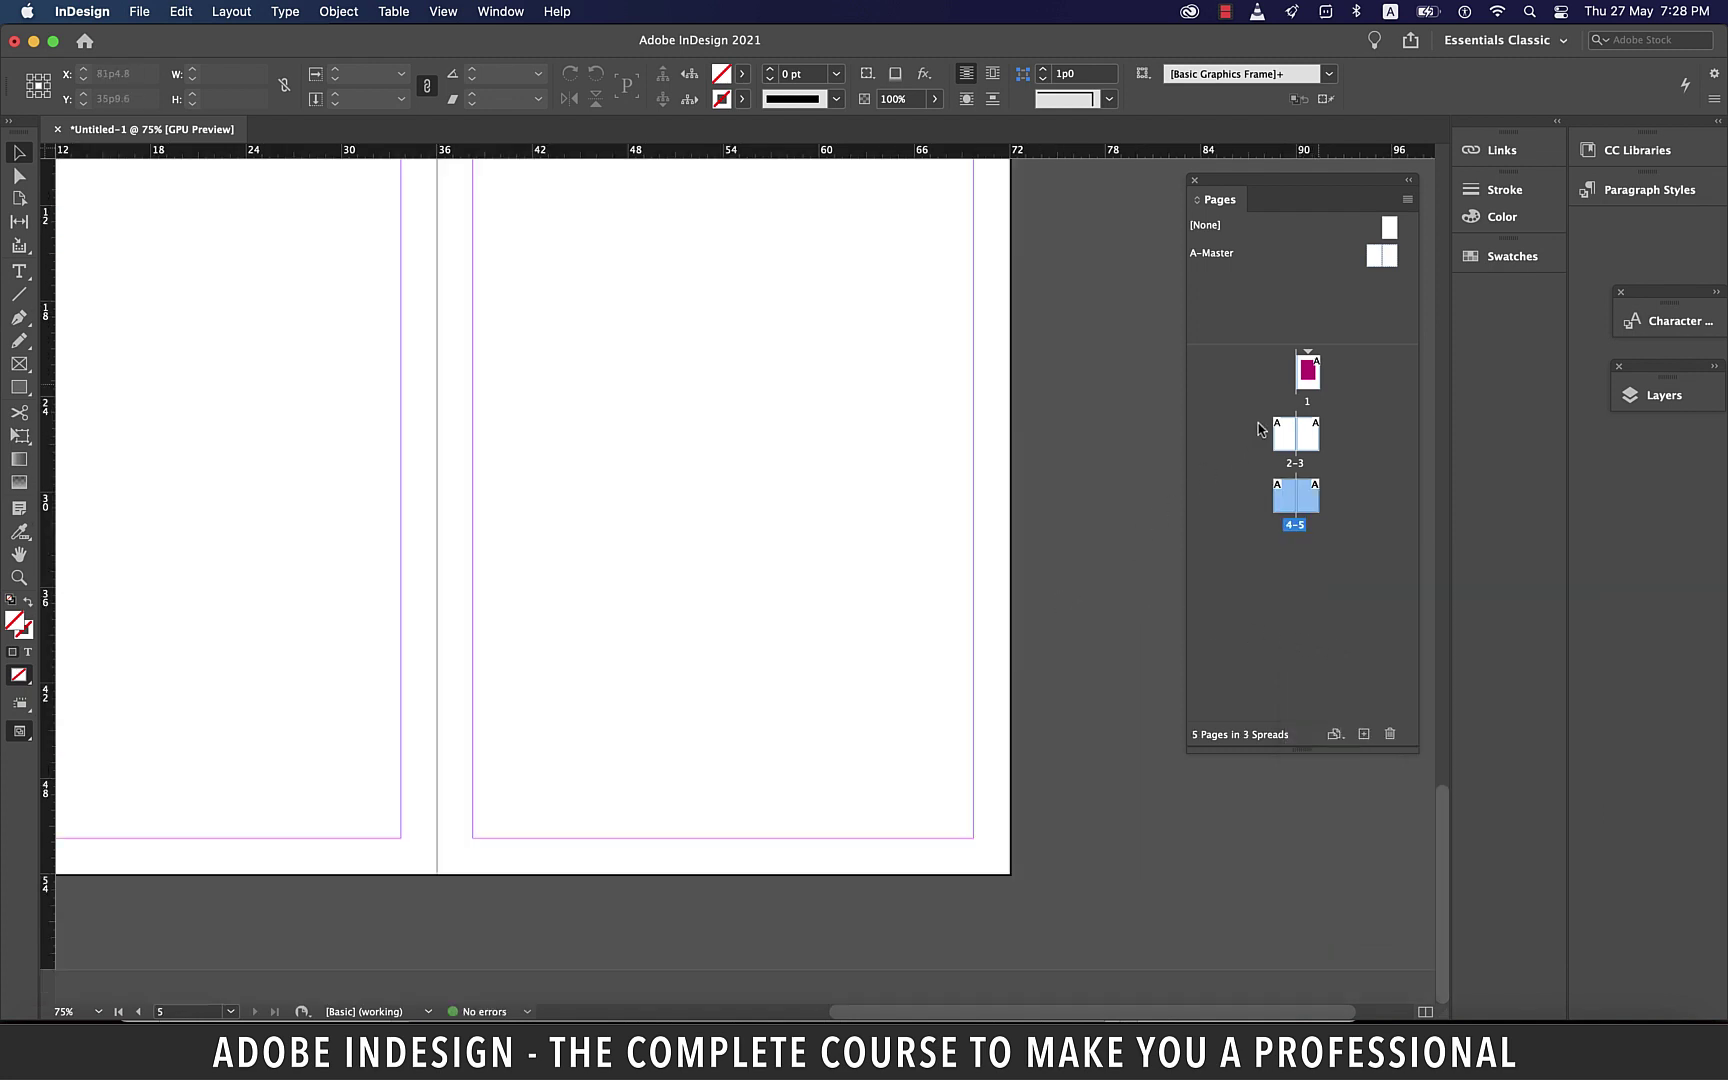
# Step: Start Create Alternate Layout from page 1's page menu
pyautogui.click(1310, 376)
pyautogui.rightClick(1310, 377)
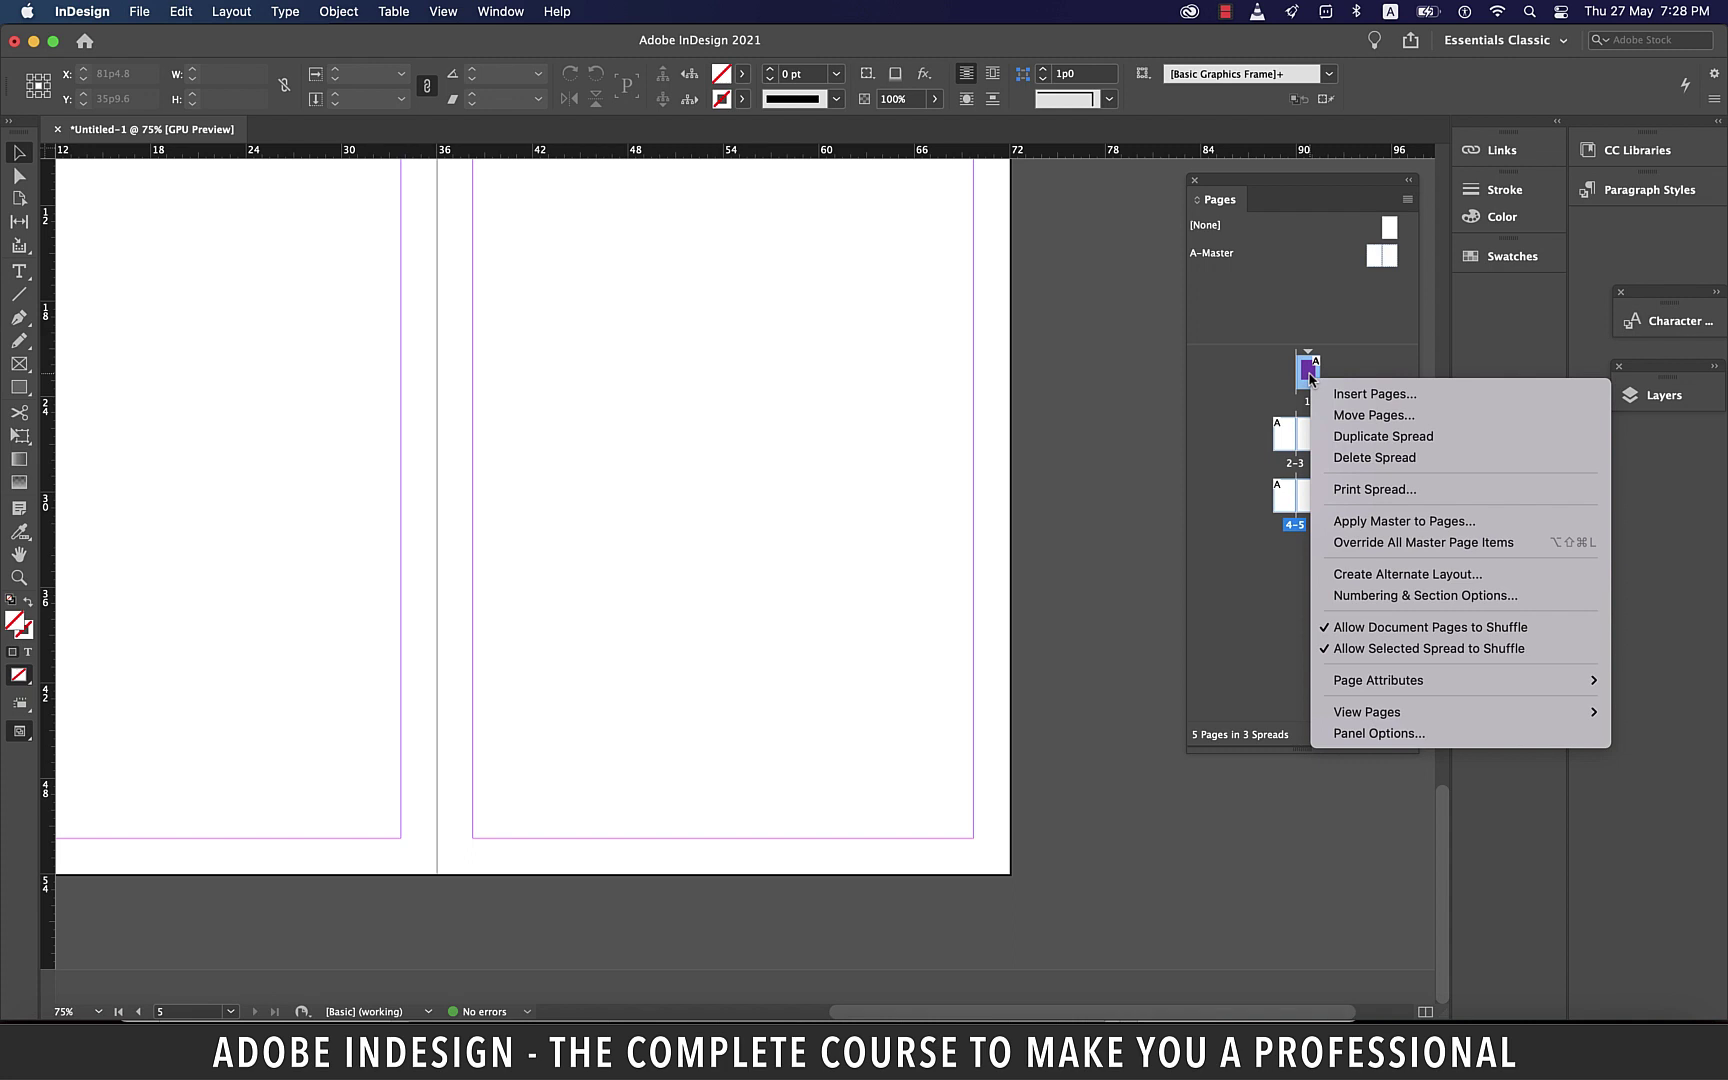
pyautogui.click(1400, 576)
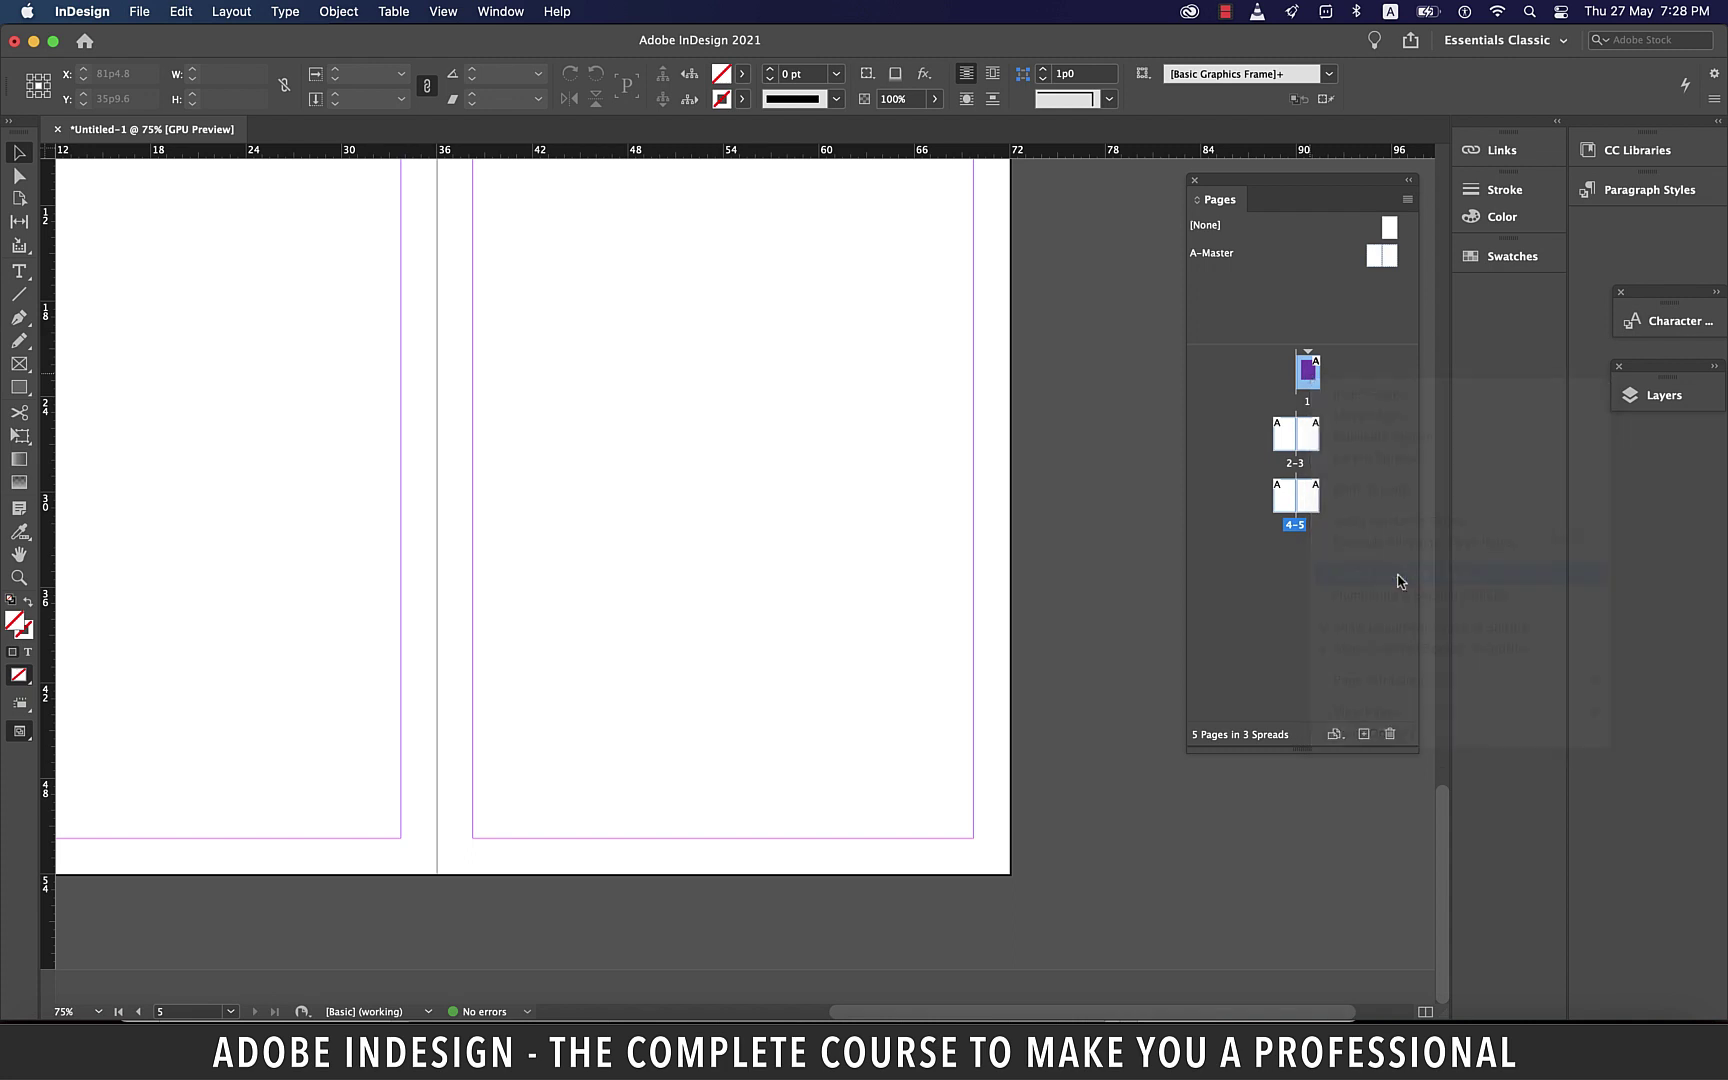
# Step: Create the A5 H alternate layout from Custom V source pages, then undo it
pyautogui.moveTo(930, 360); pyautogui.dragTo(911, 351)
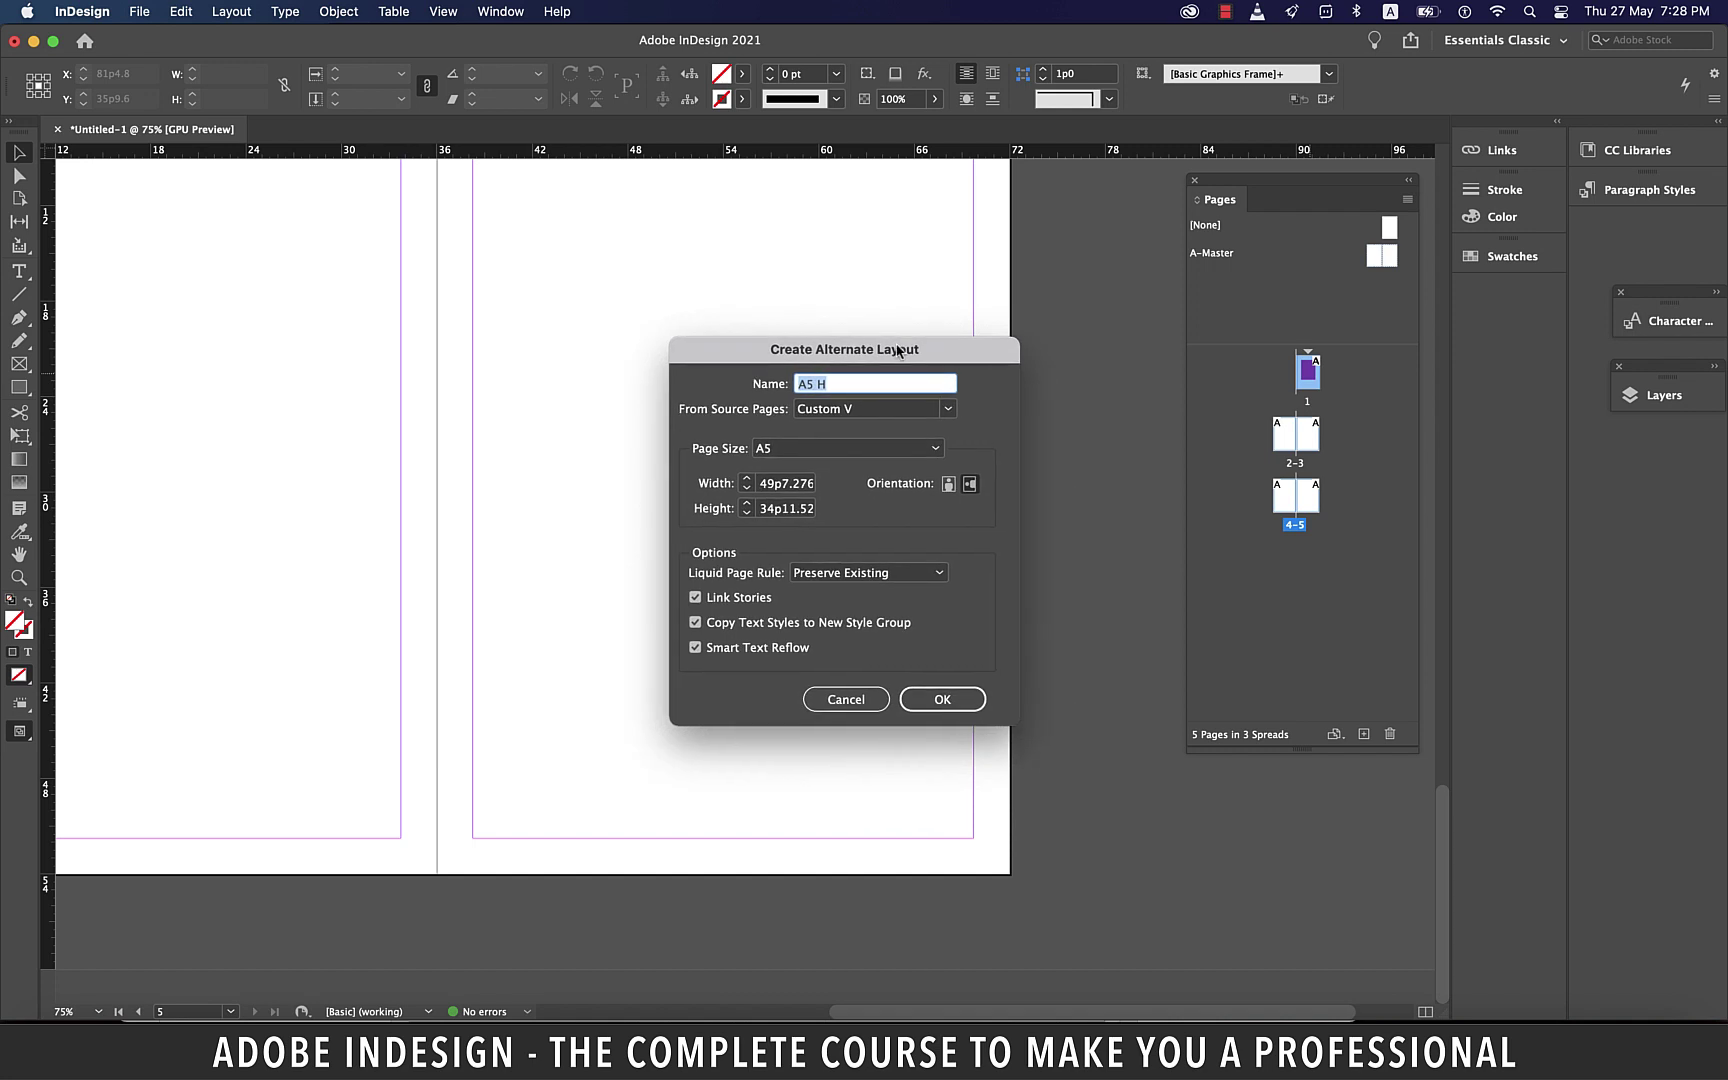
pyautogui.click(948, 411)
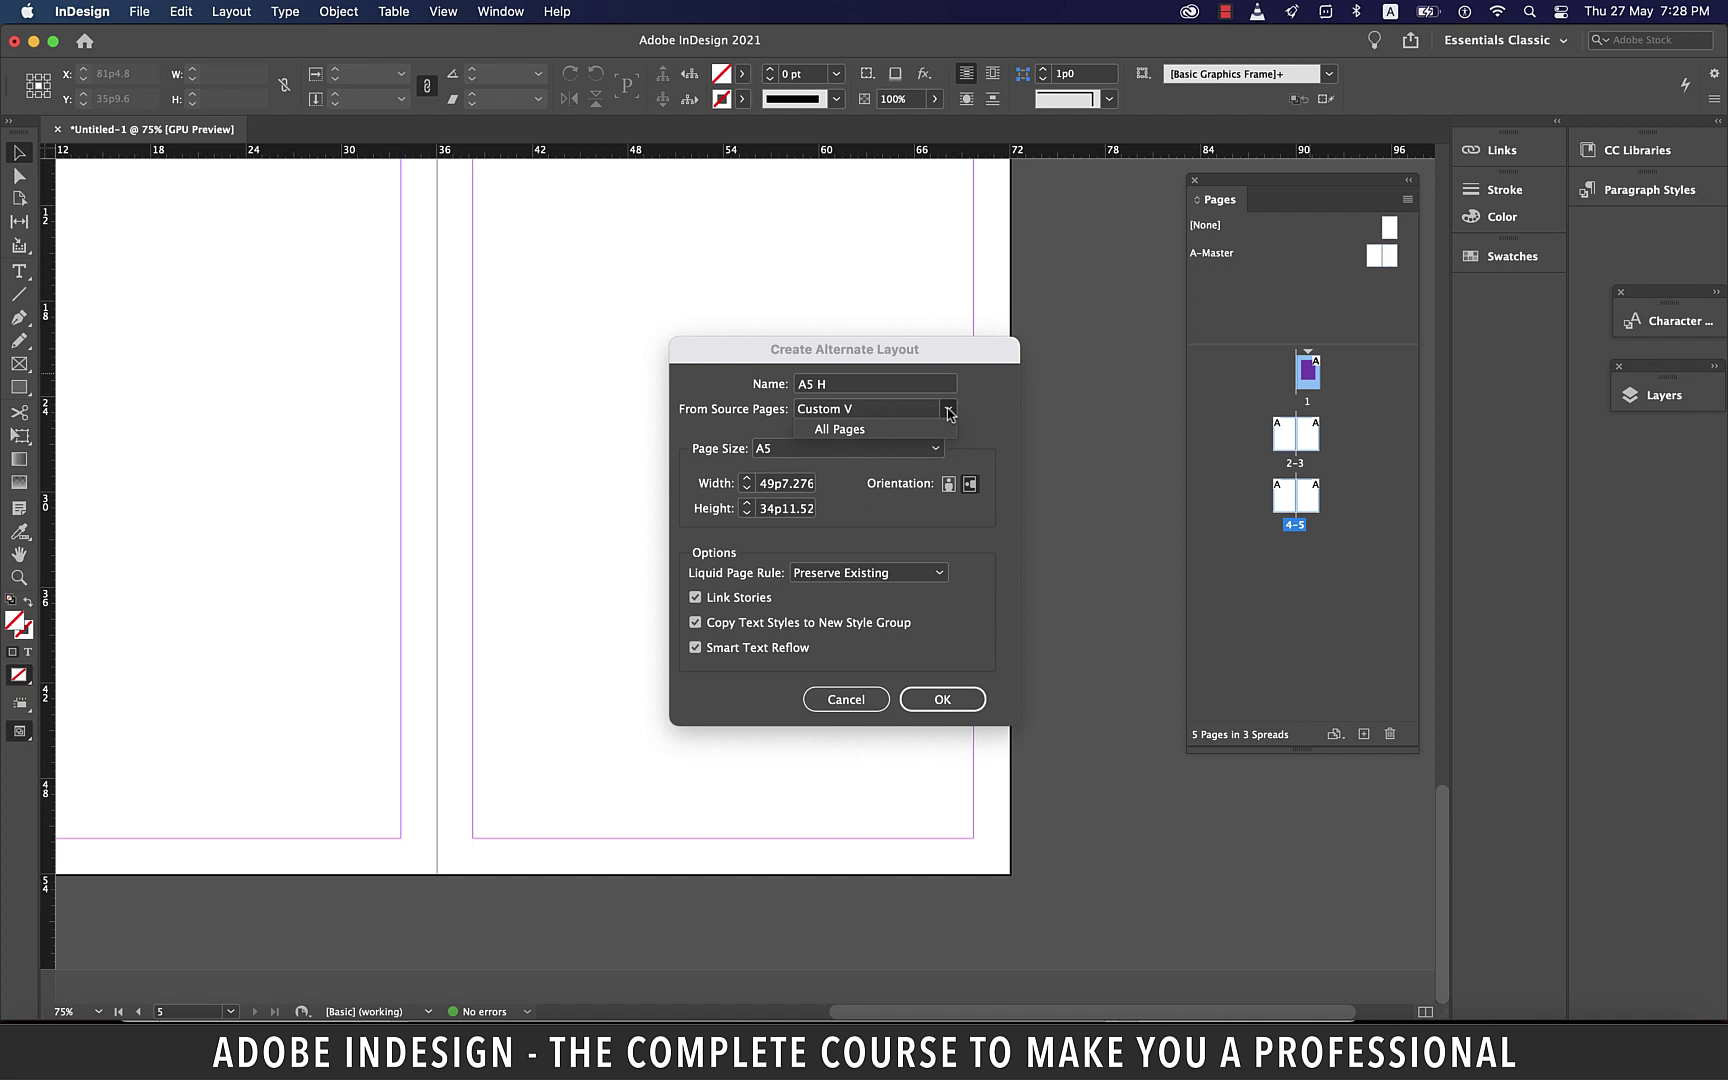
pyautogui.click(948, 410)
pyautogui.click(948, 410)
pyautogui.click(948, 410)
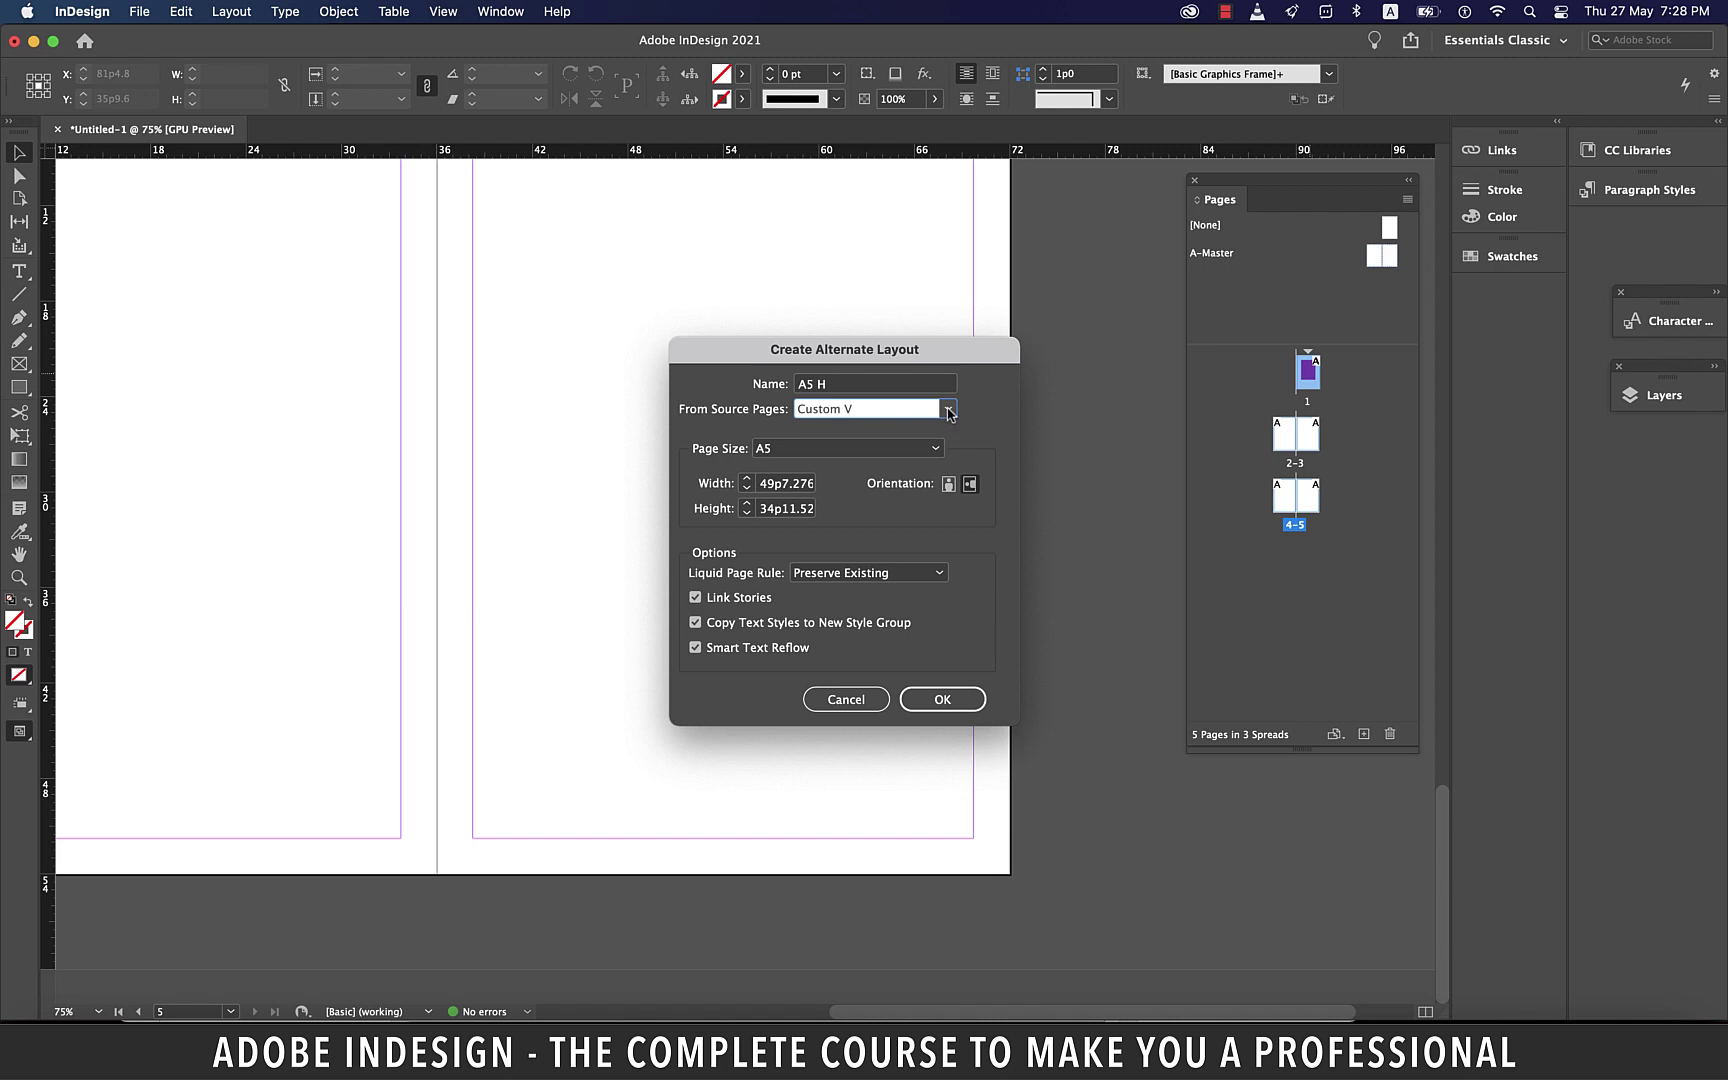
pyautogui.click(950, 700)
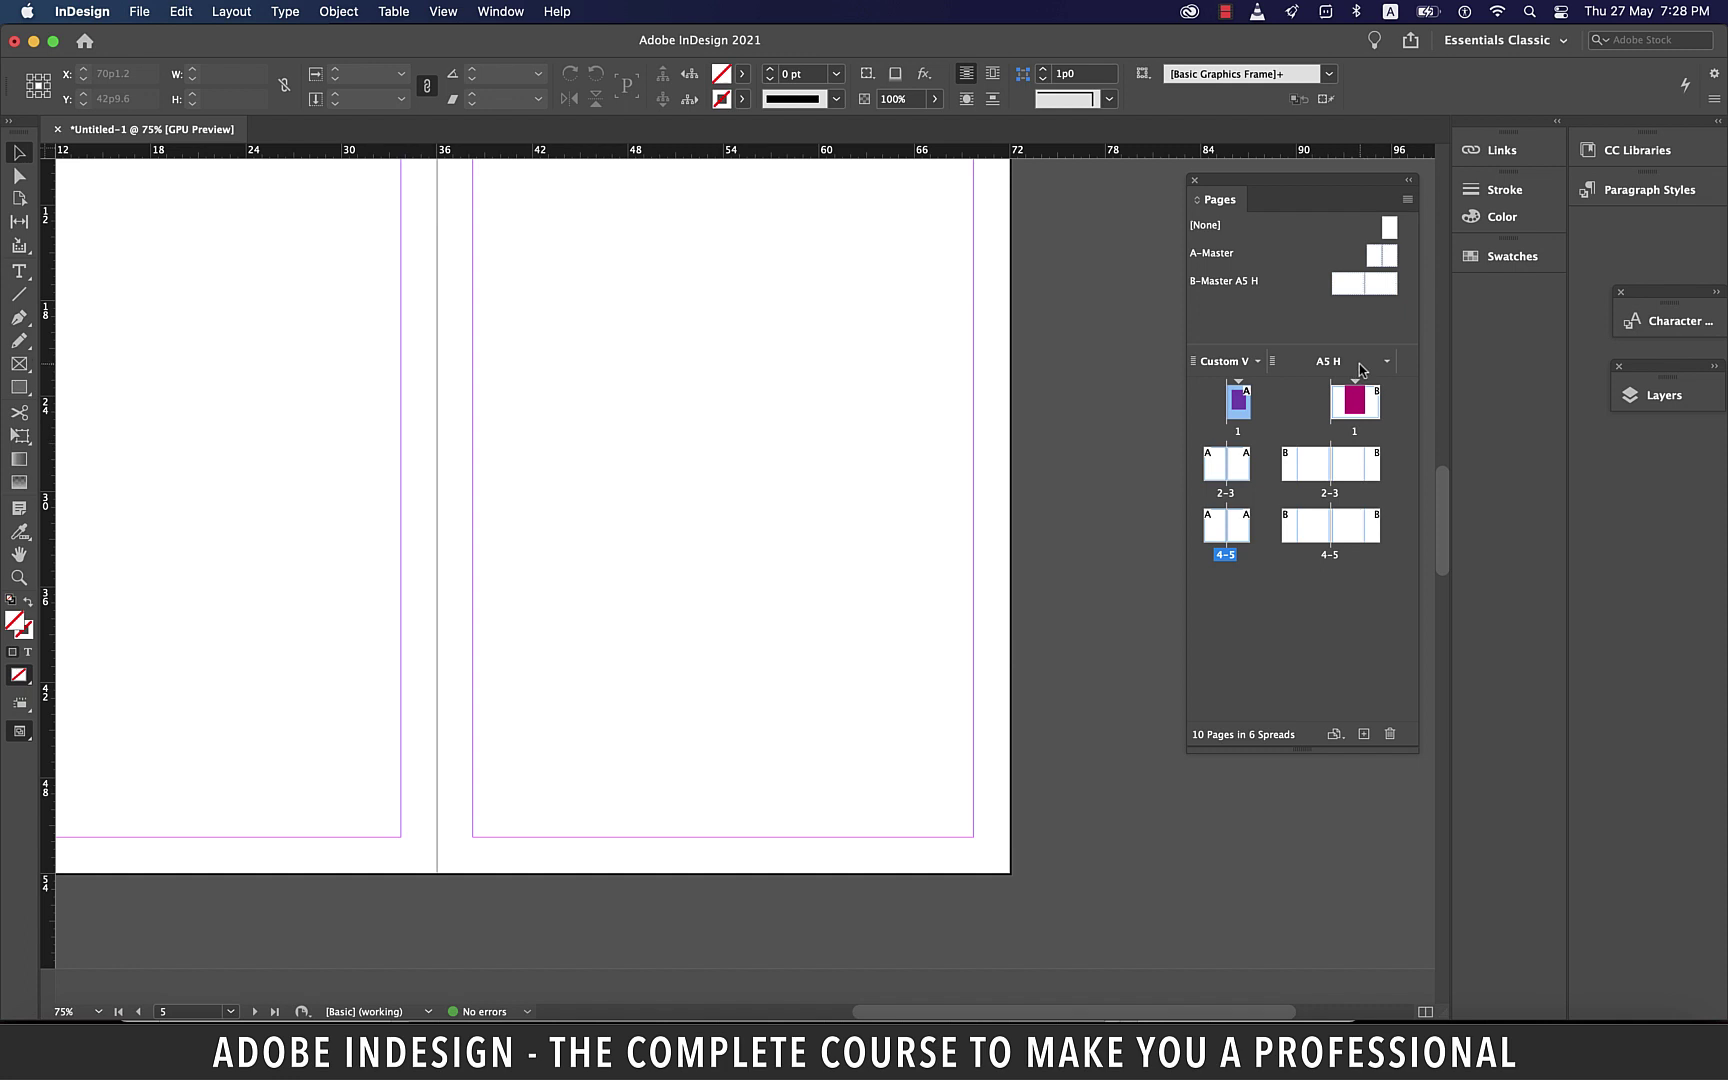
pyautogui.press('super+z')
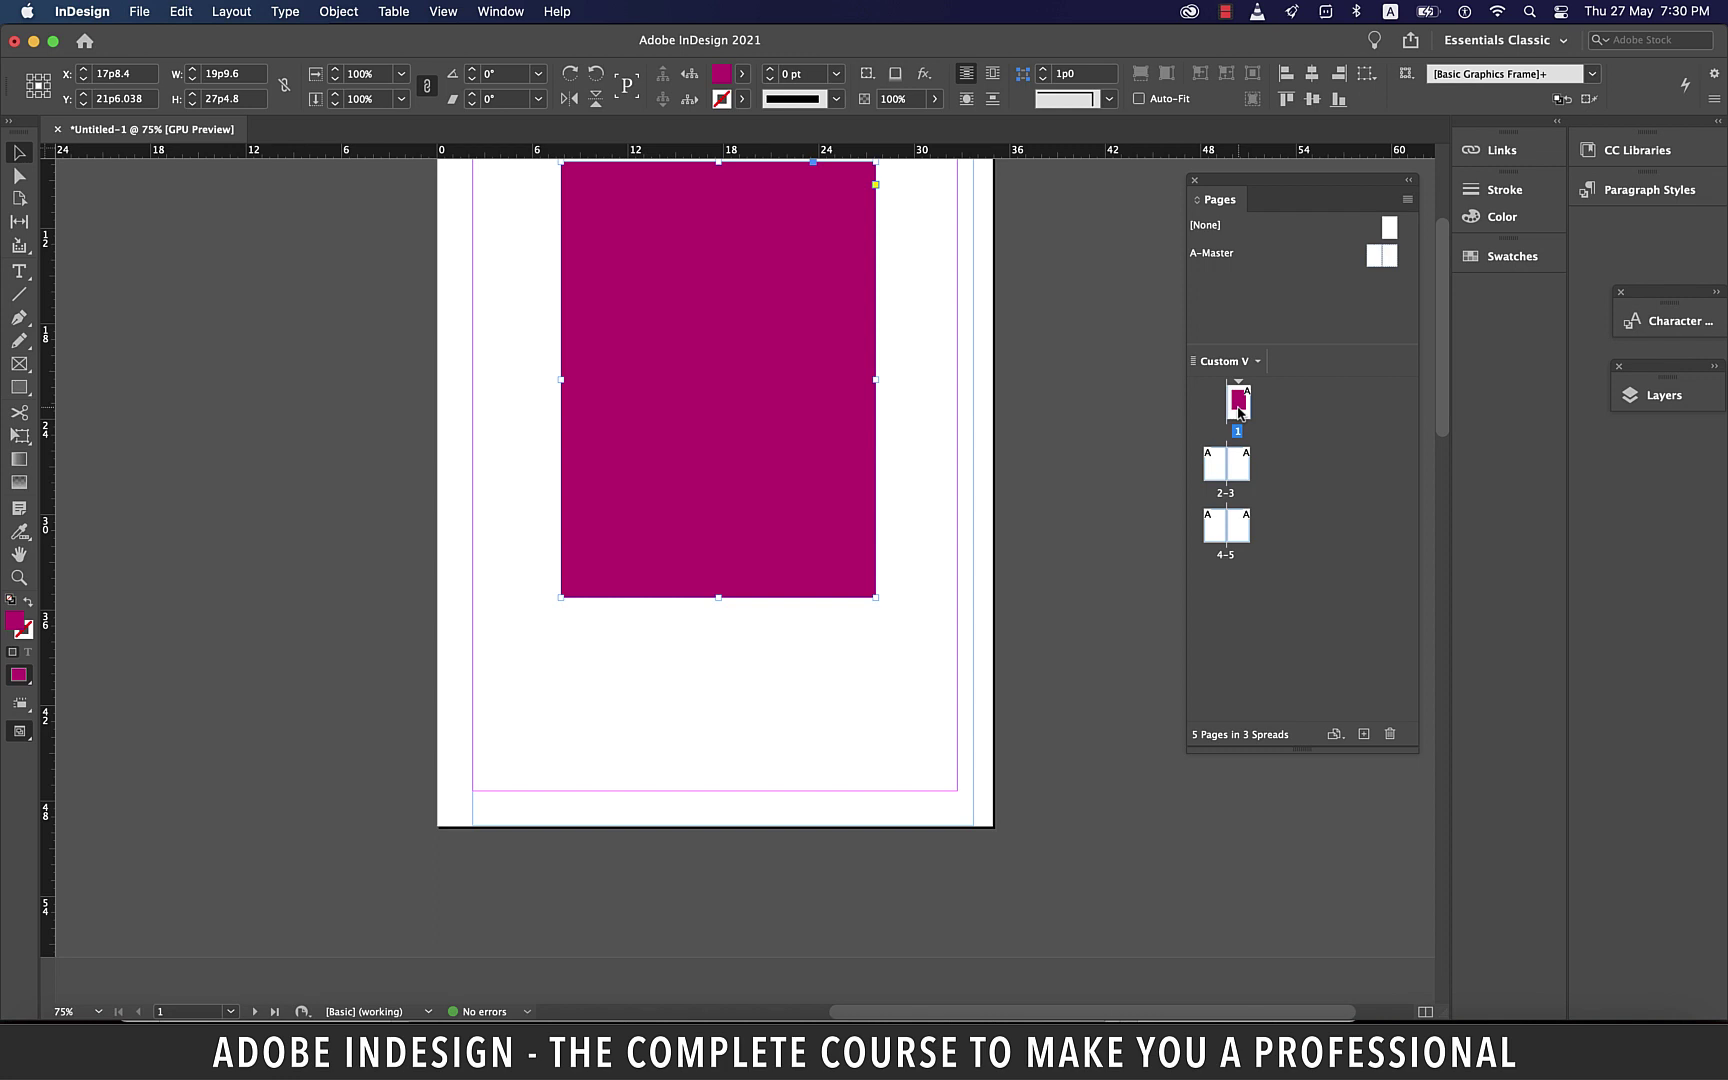
# Step: Jump back to page 1, select the A-Master in the Pages panel, and open the panel menu
pyautogui.click(230, 1011)
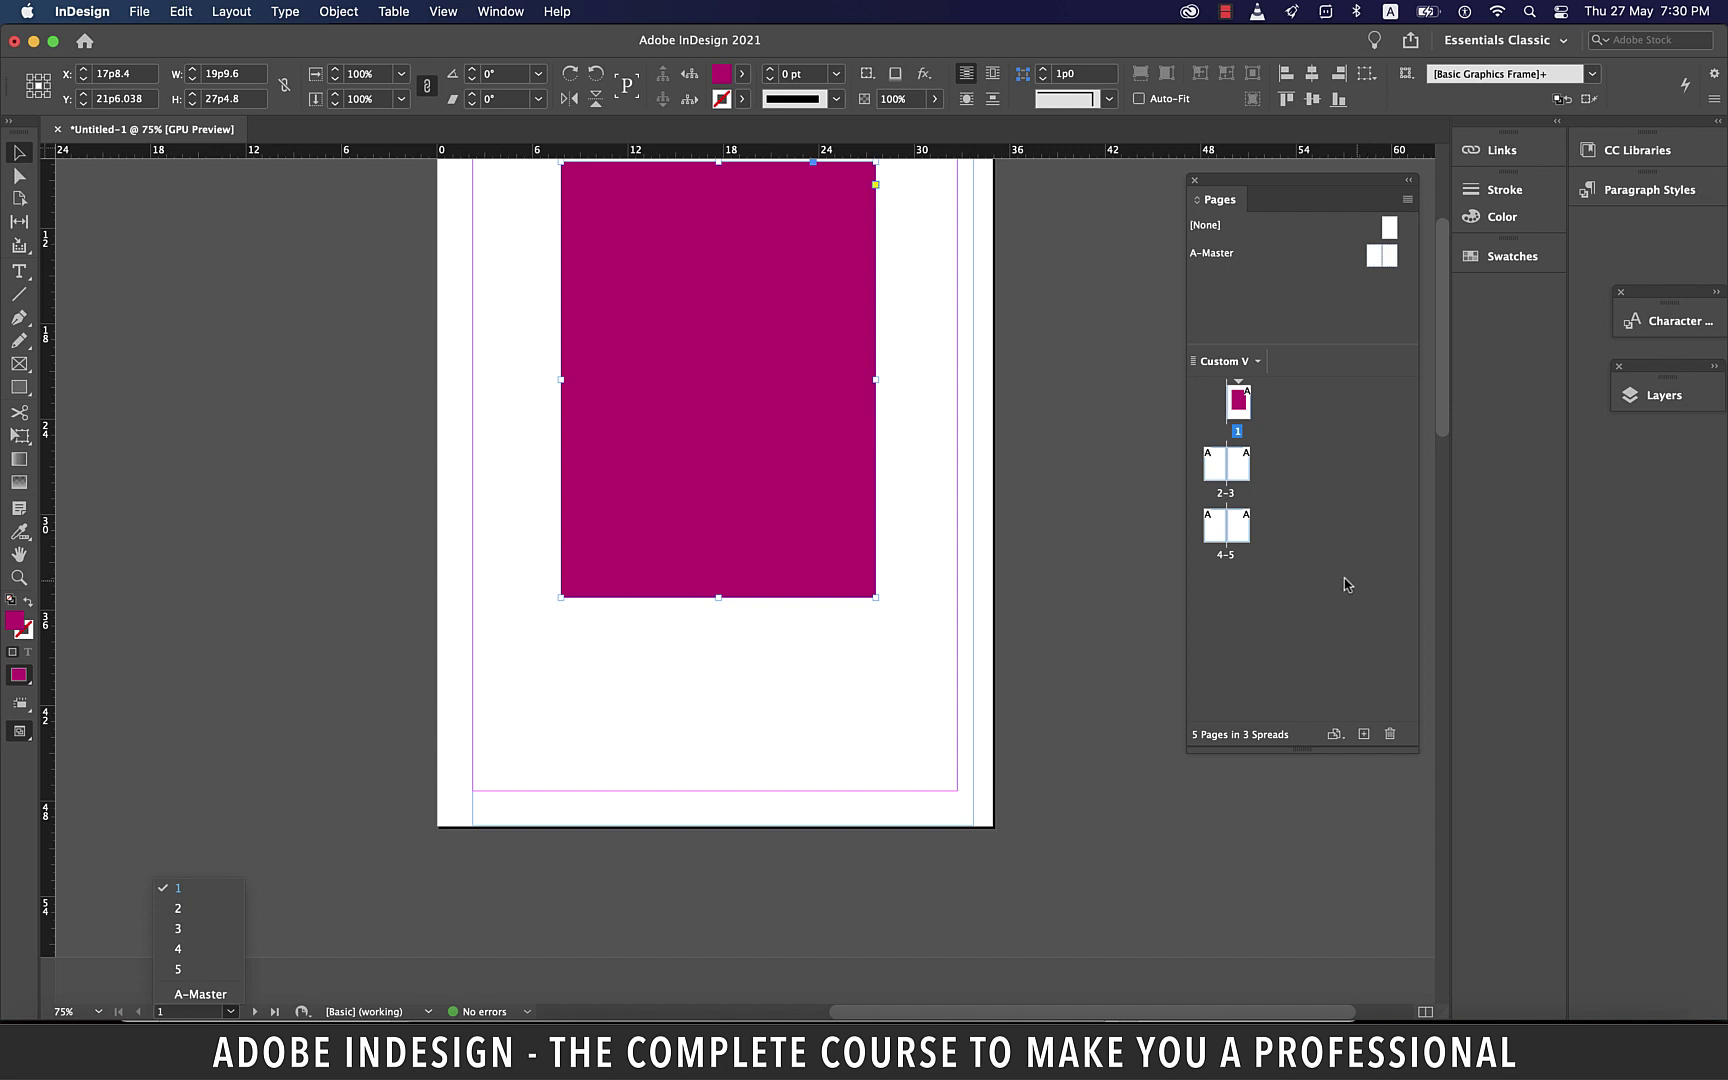
pyautogui.click(1345, 583)
pyautogui.click(1374, 256)
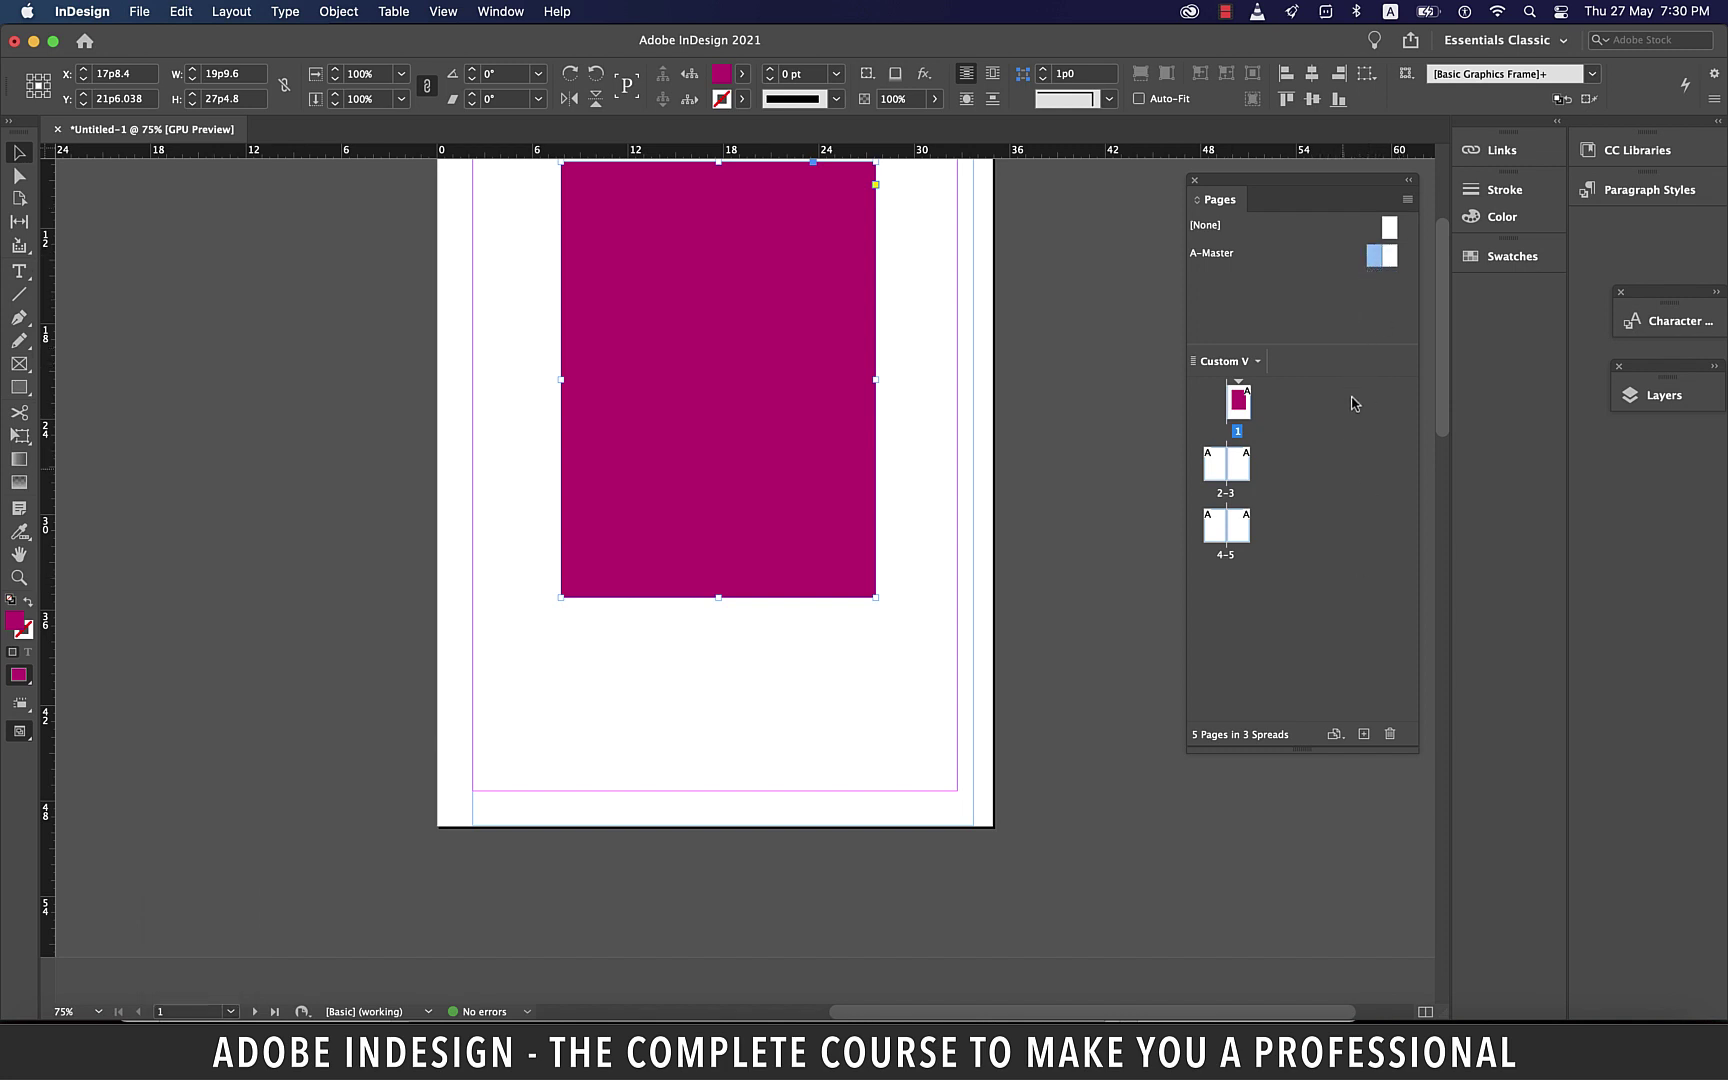
pyautogui.click(1407, 199)
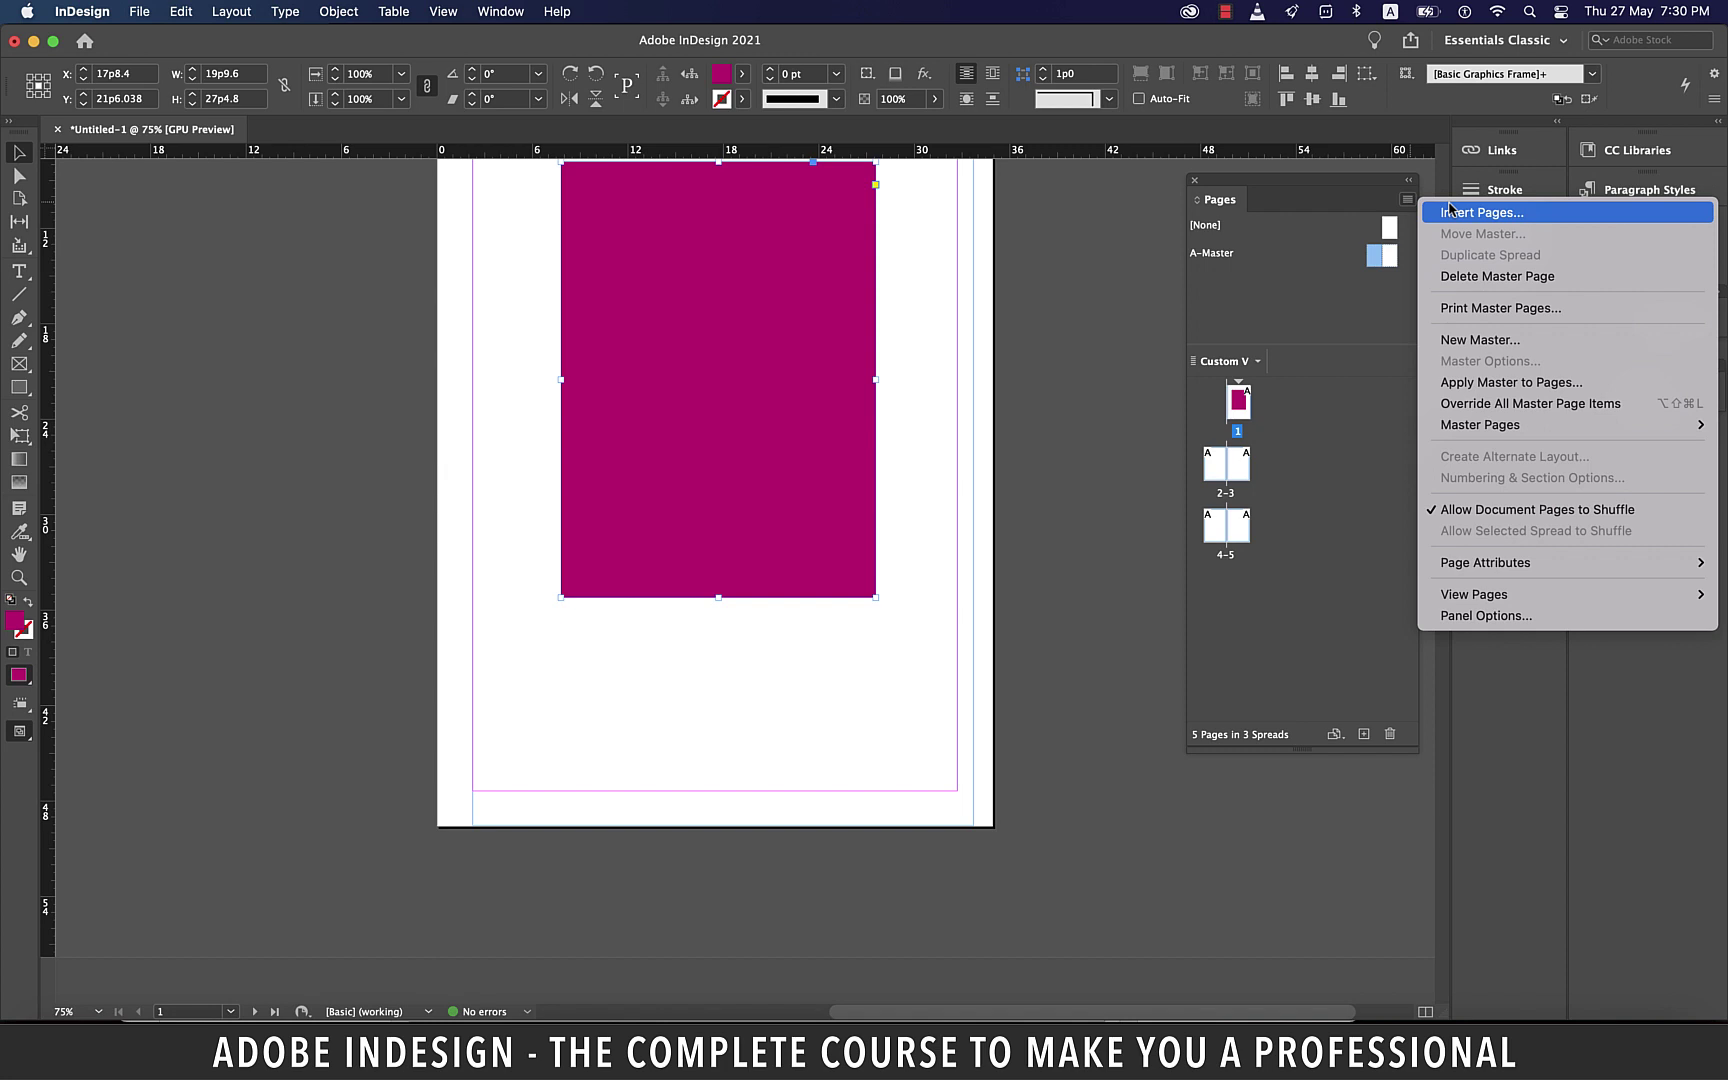
# Step: Arrange the Pages panel thumbnails vertically, after briefly trying the horizontal layout
pyautogui.moveTo(1527, 600)
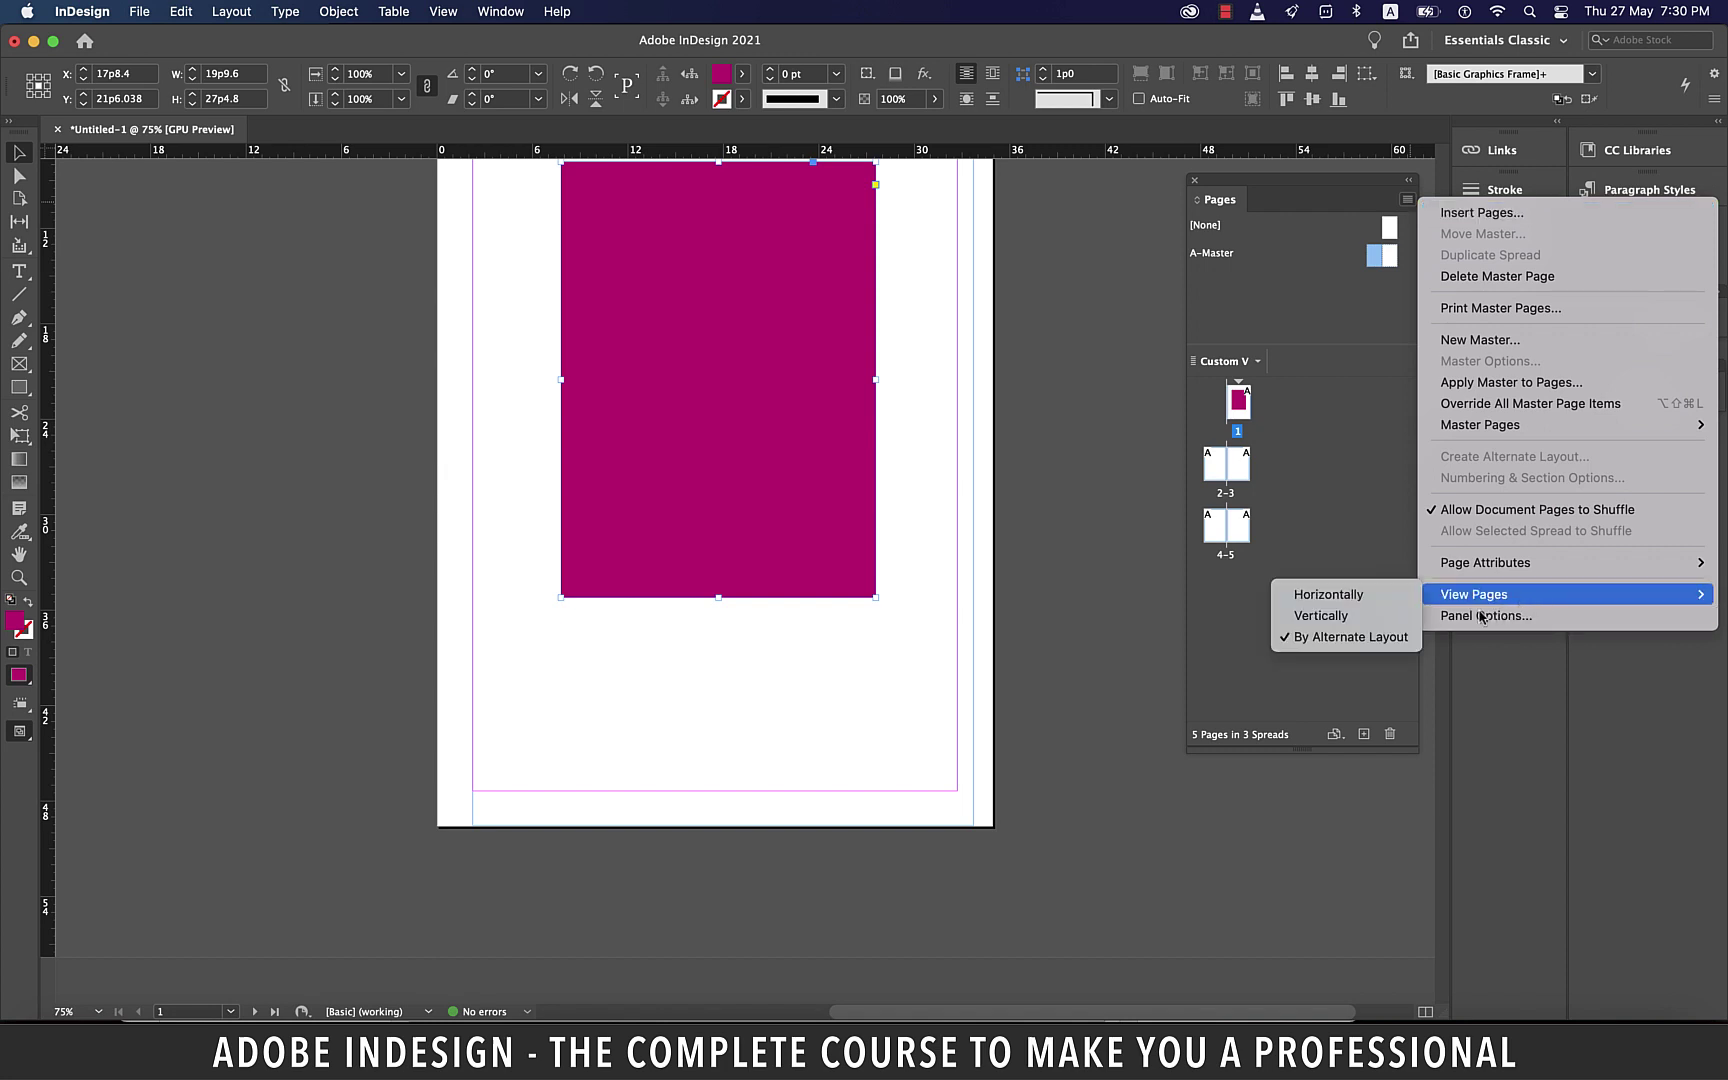
pyautogui.click(1343, 619)
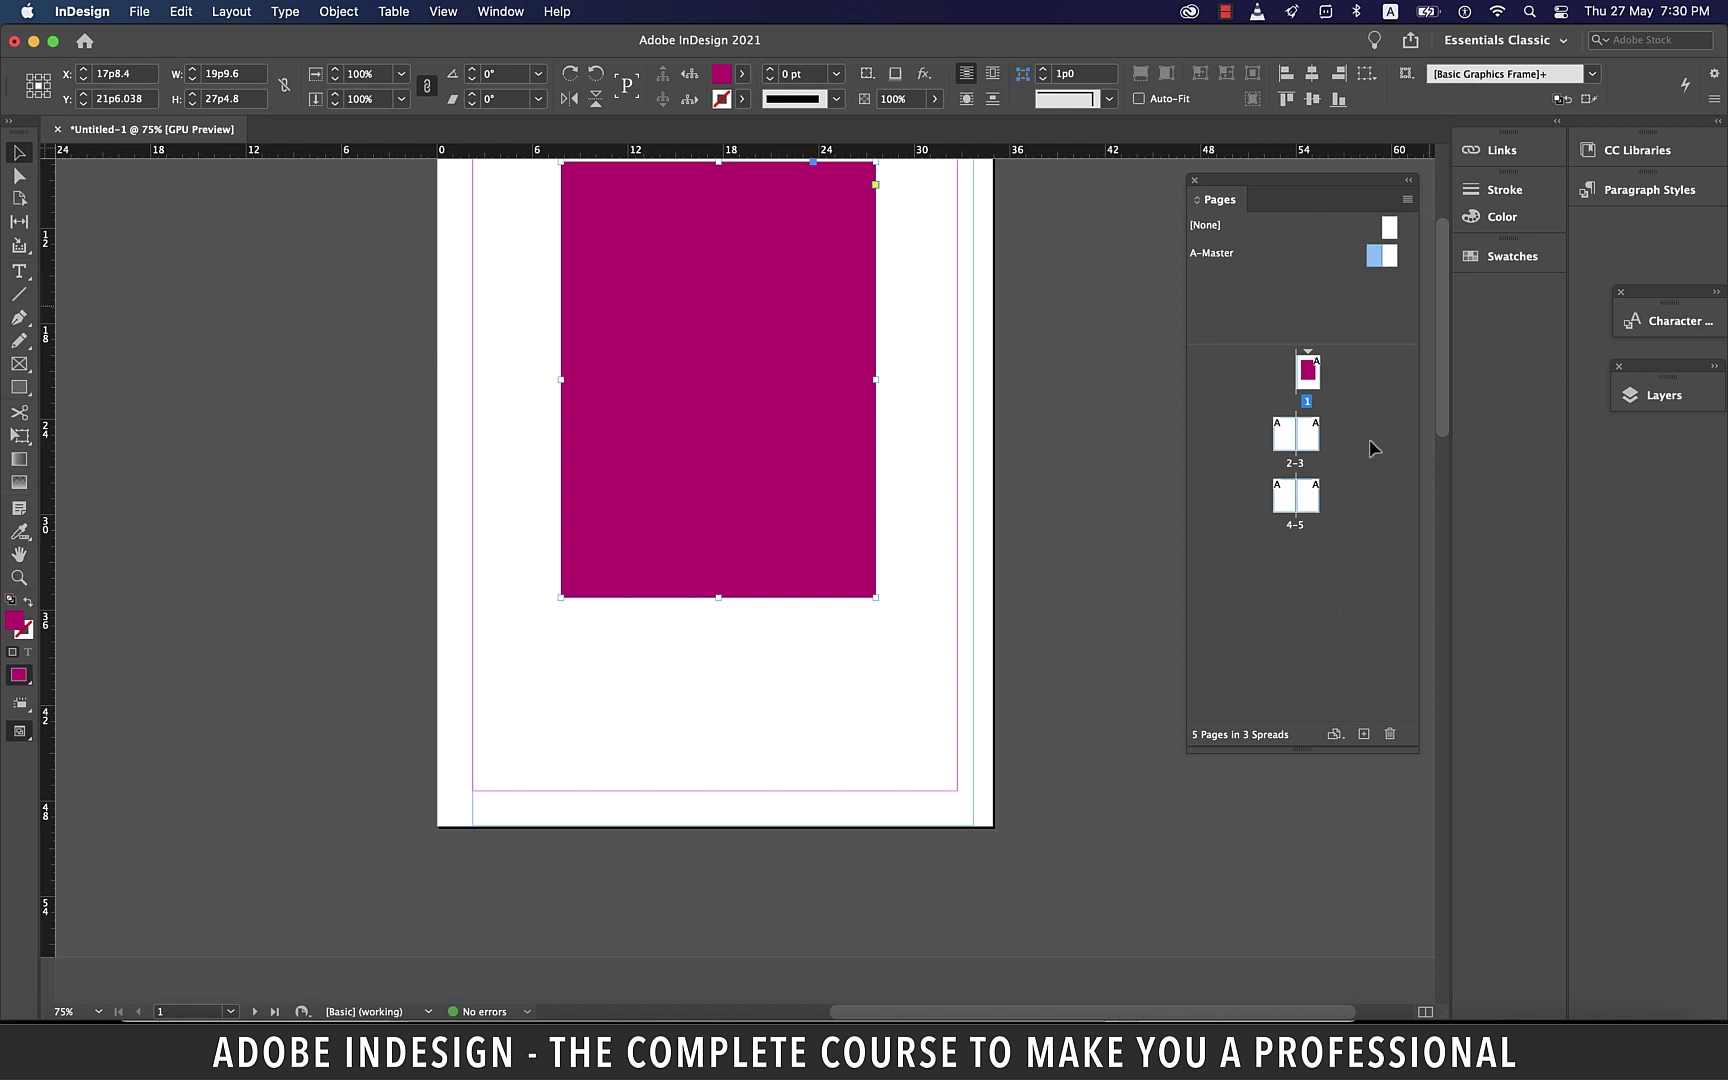
pyautogui.click(1408, 201)
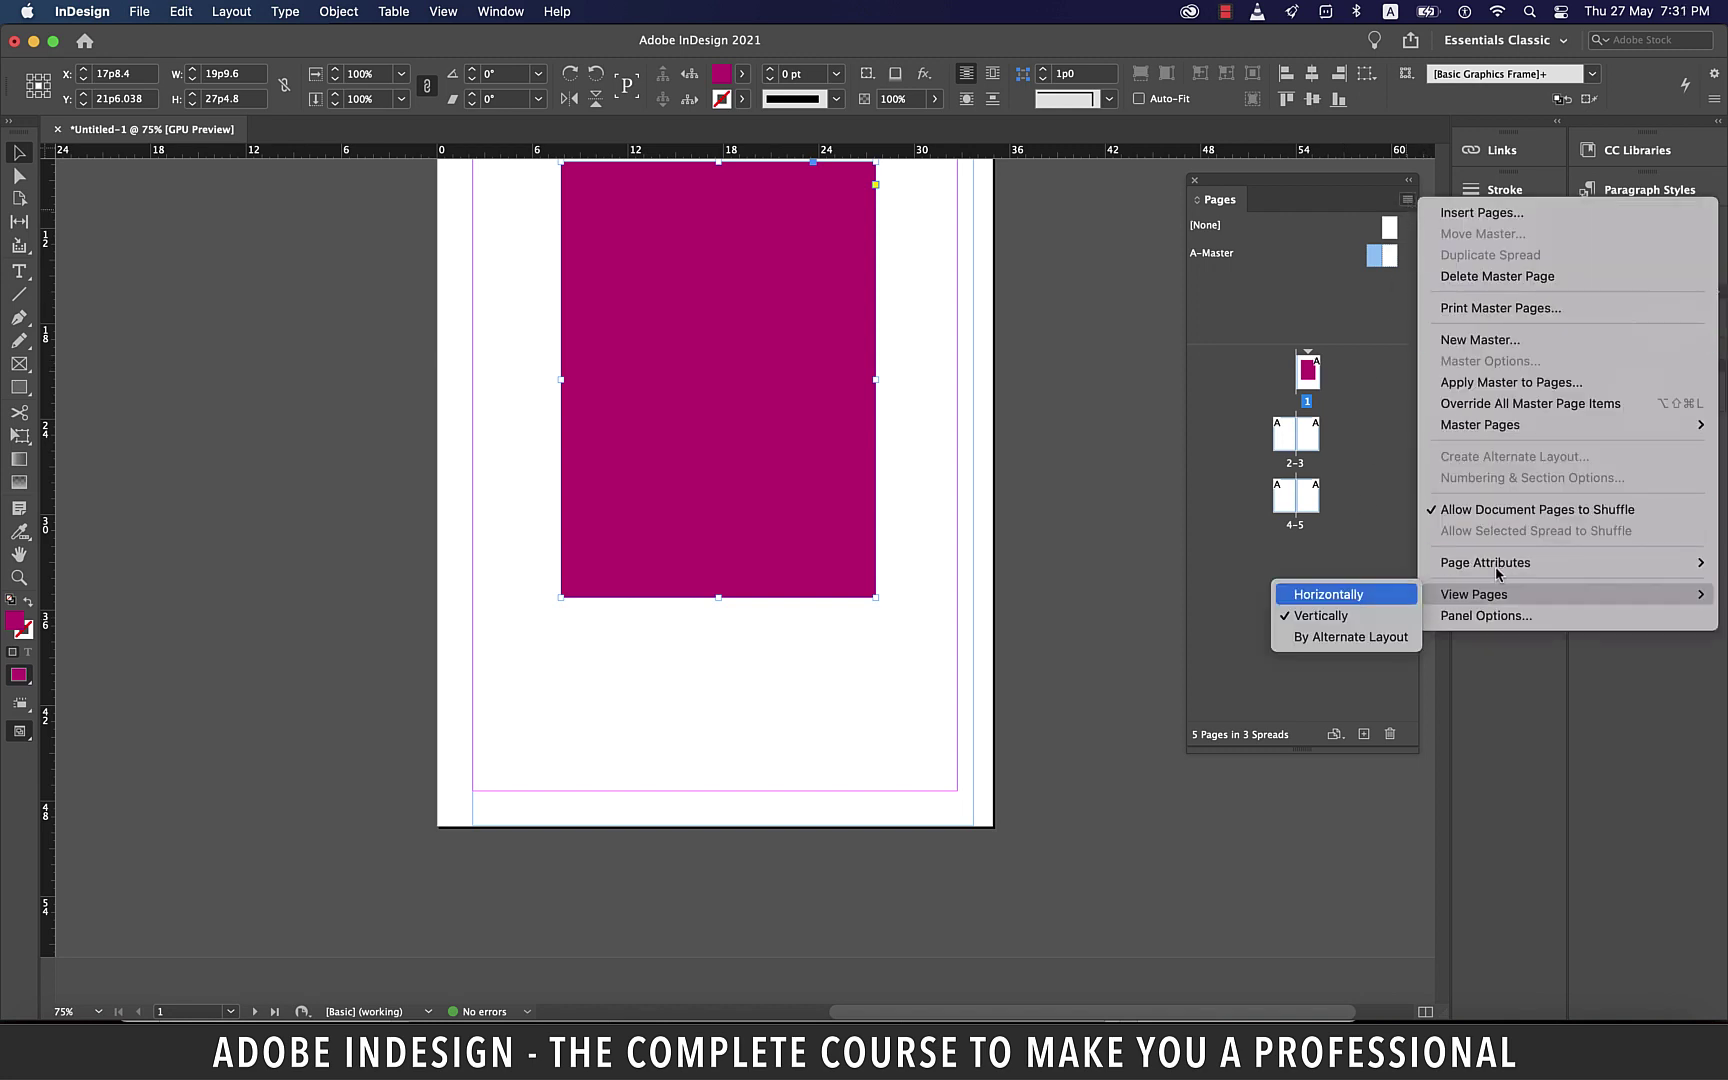
pyautogui.click(1362, 593)
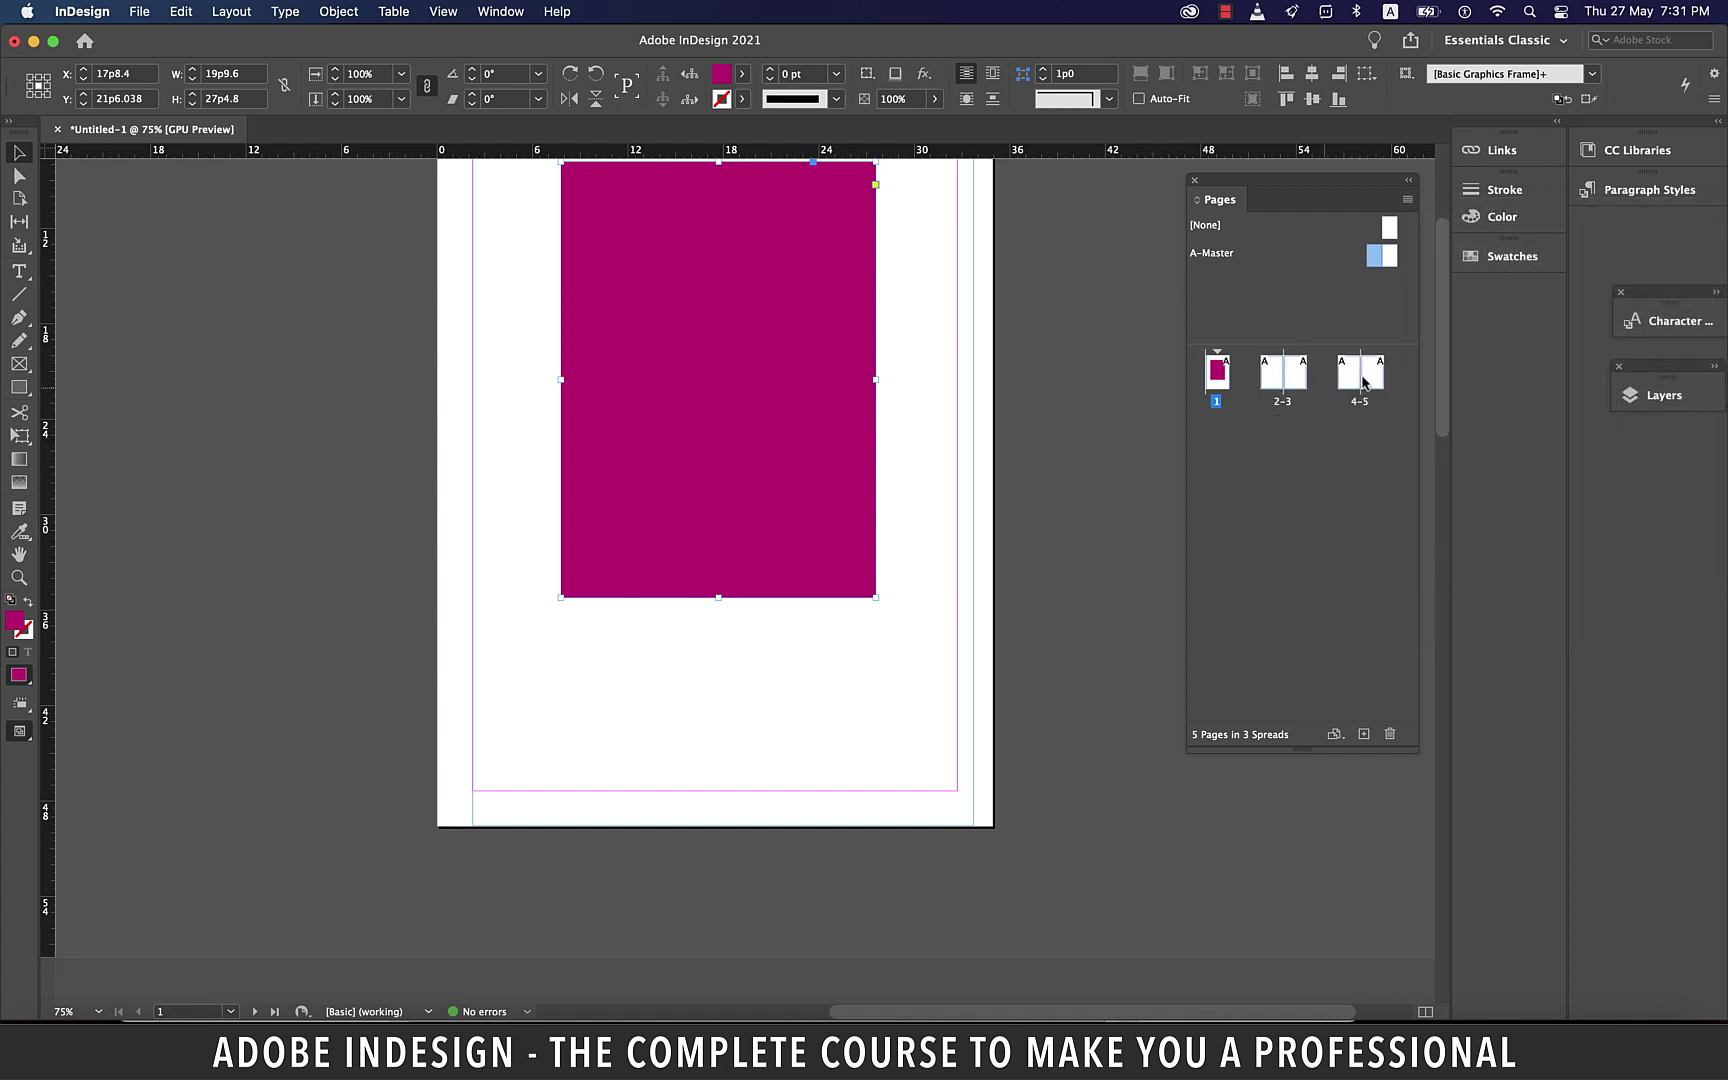
pyautogui.click(1408, 200)
pyautogui.moveTo(1490, 592)
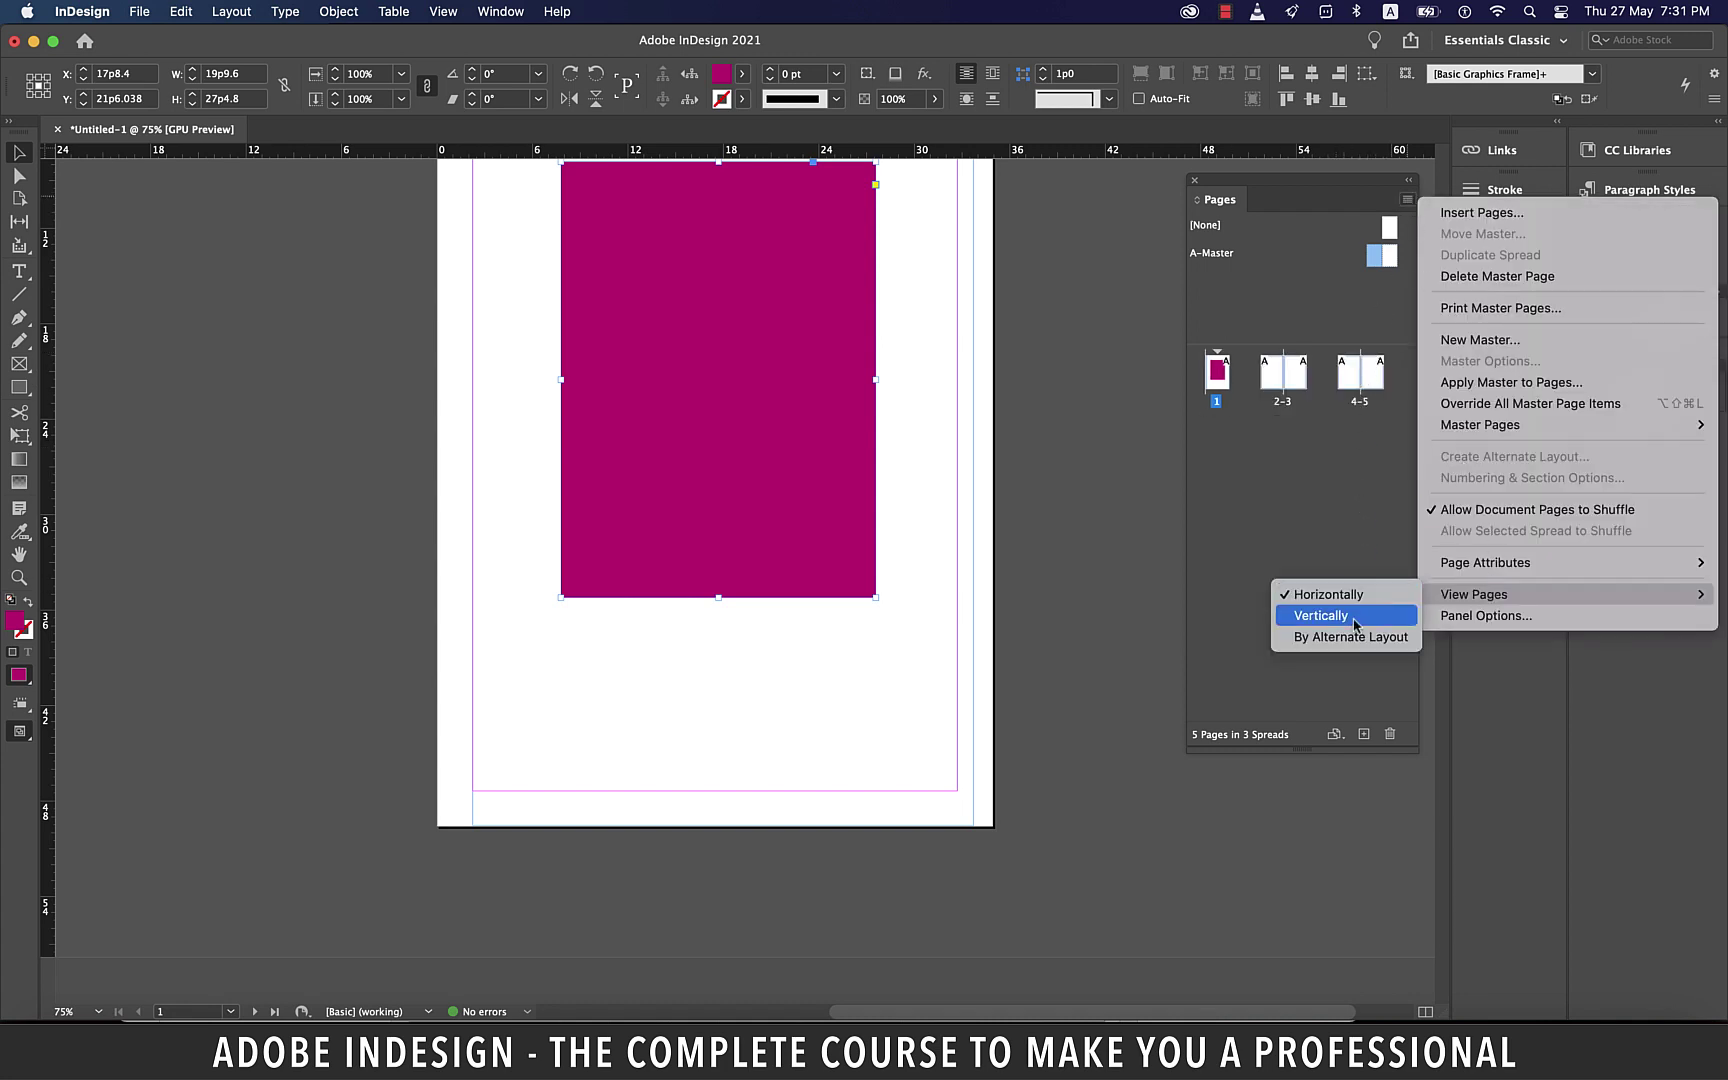
pyautogui.click(1340, 615)
pyautogui.click(1409, 201)
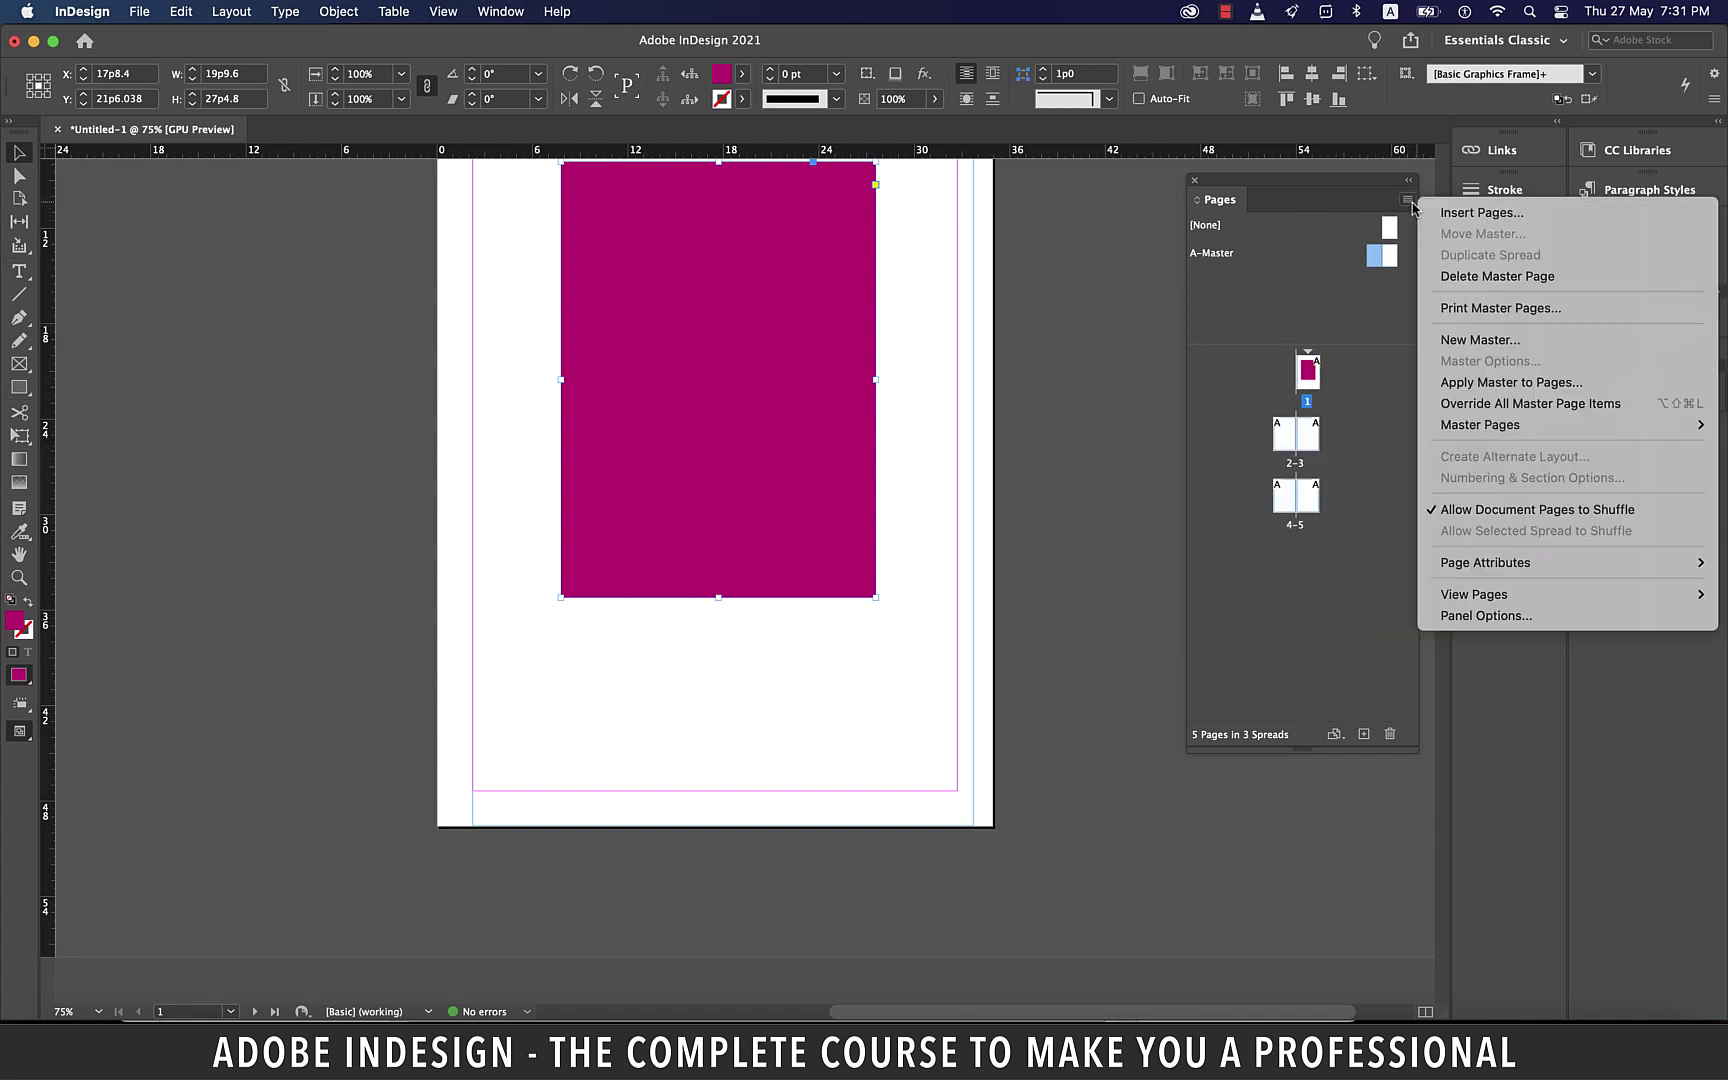
# Step: Set the page thumbnails to Jumbo size and drag the Pages panel taller so spread 4-5 shows fully
pyautogui.click(1566, 619)
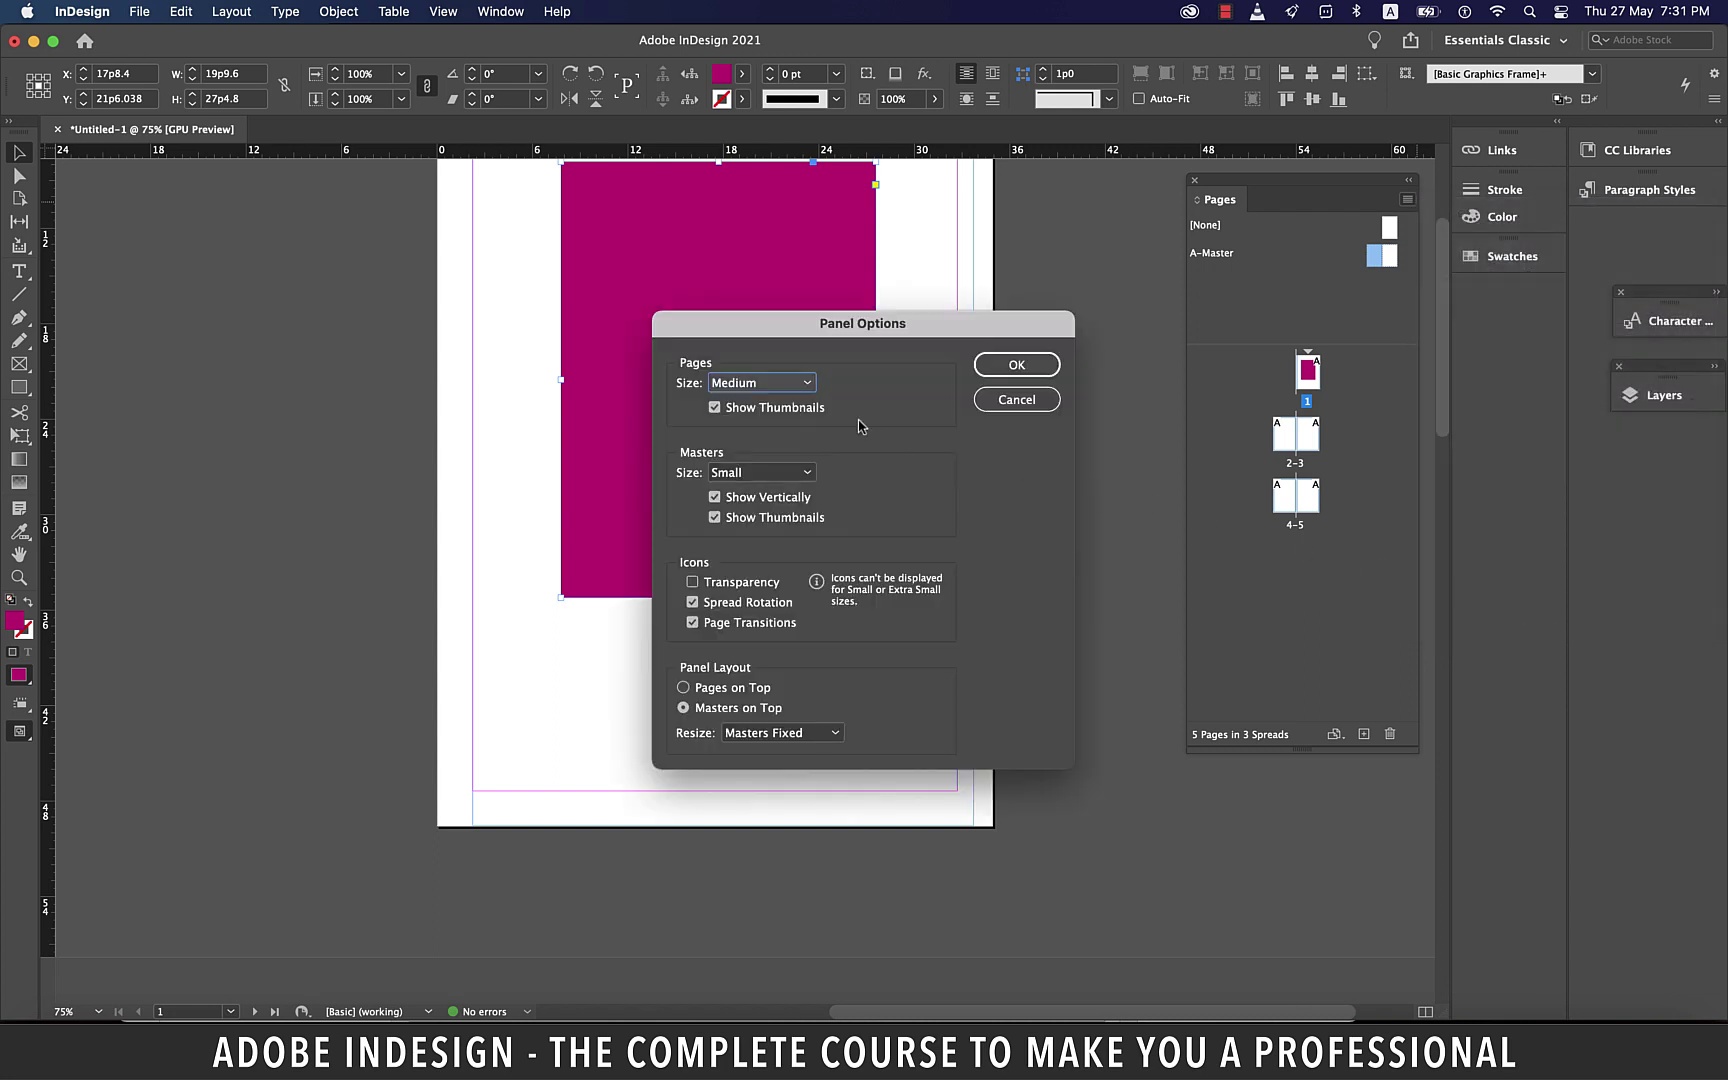
pyautogui.click(790, 383)
pyautogui.click(768, 502)
pyautogui.click(1016, 365)
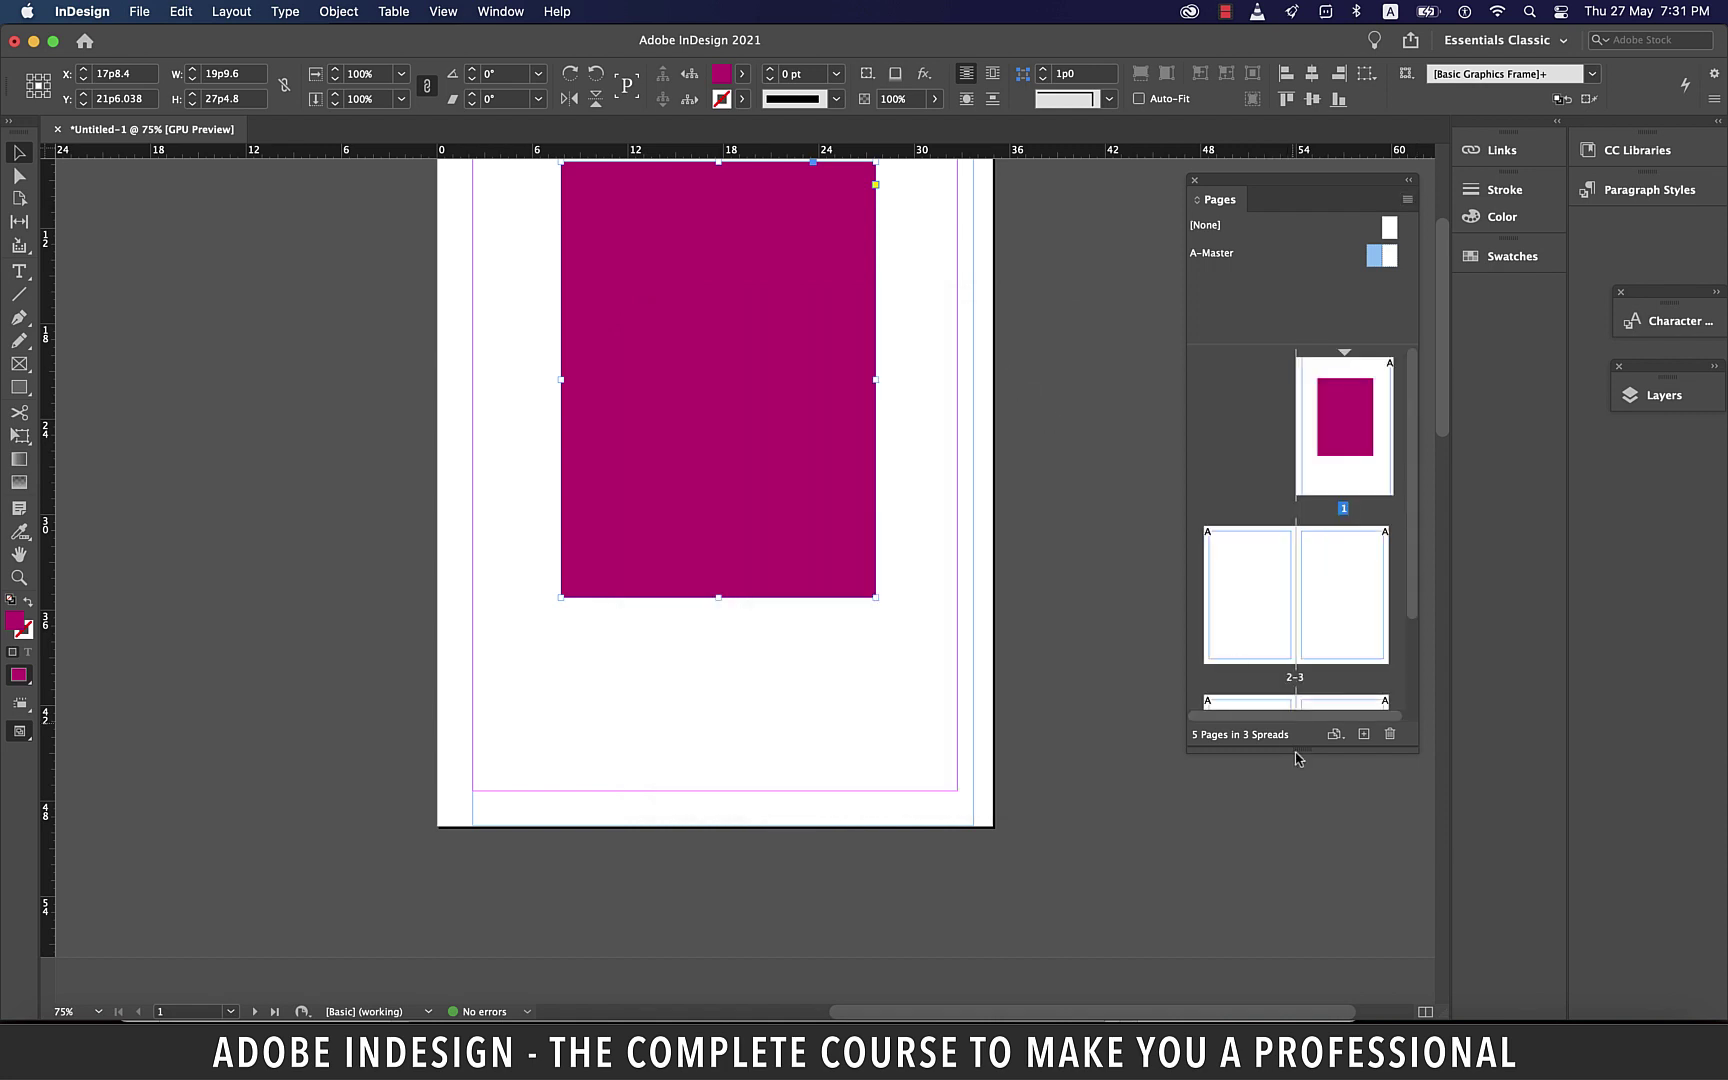
pyautogui.moveTo(1300, 752); pyautogui.dragTo(1314, 995)
# Step: Reset the thumbnail size to Medium with pages shown above masters
pyautogui.click(1407, 200)
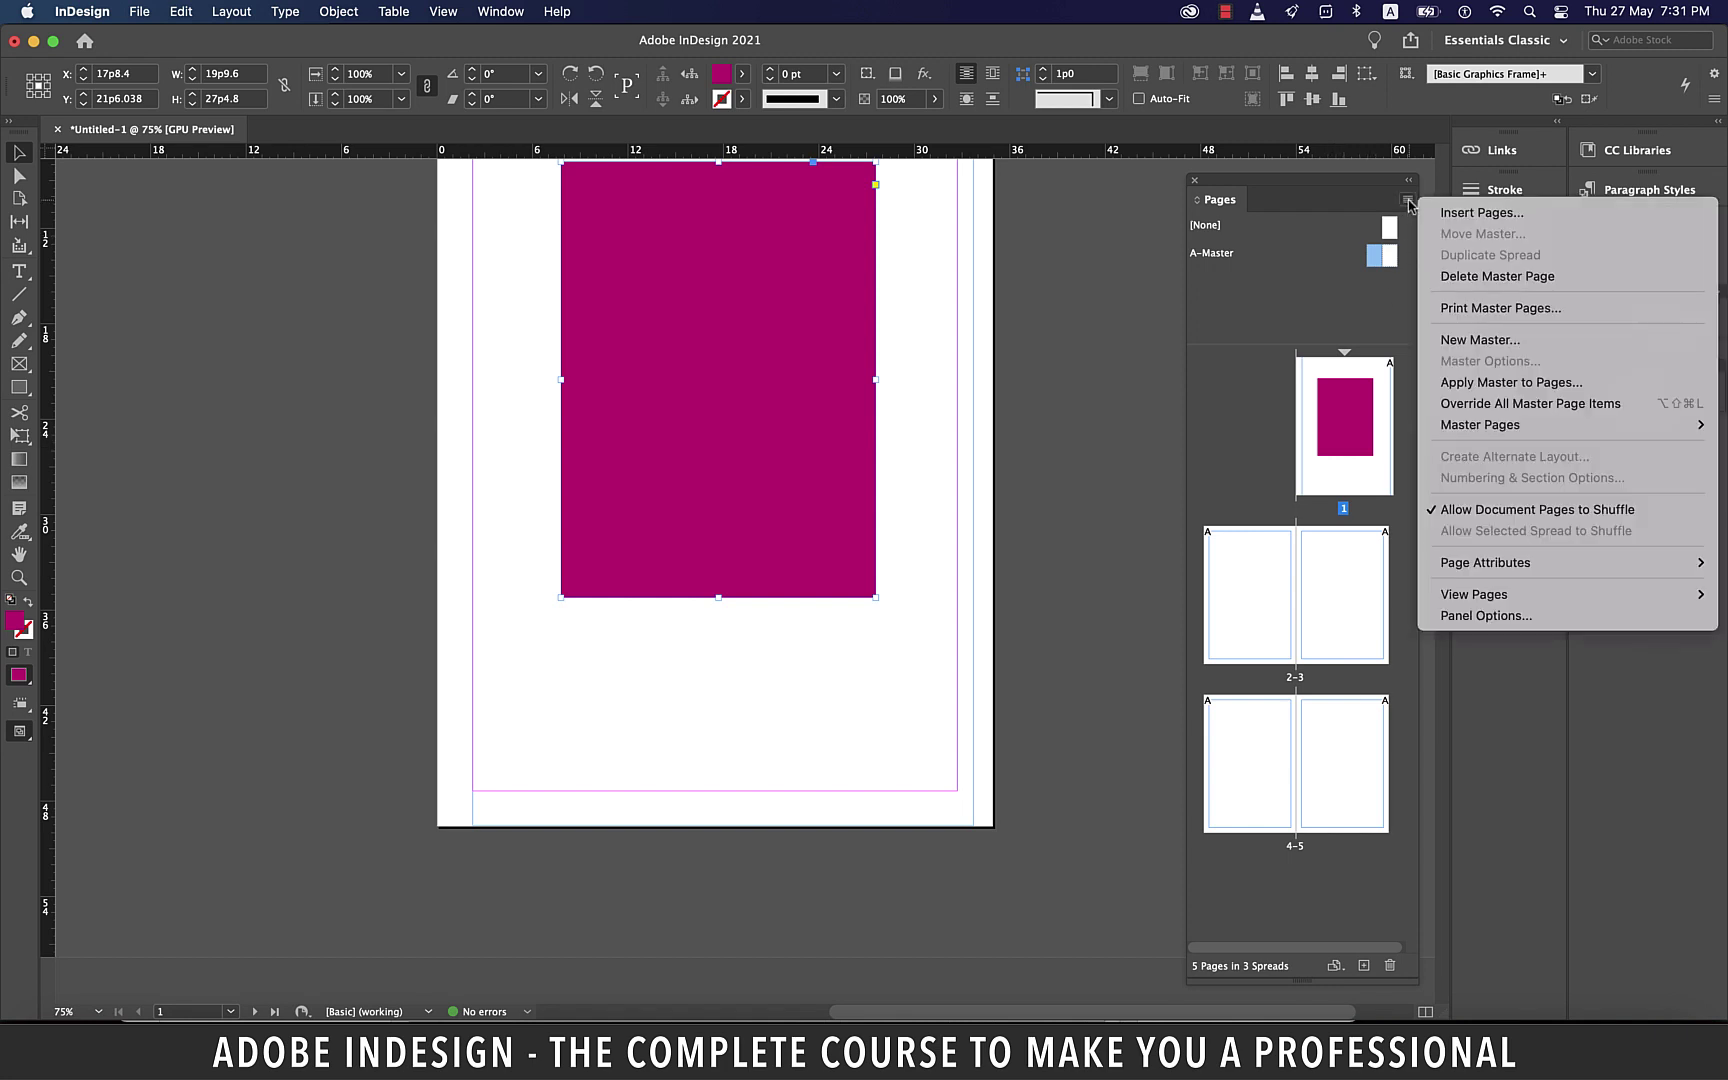
pyautogui.click(1488, 612)
pyautogui.click(762, 383)
pyautogui.press('Up')
pyautogui.press('Up')
pyautogui.press('Up')
pyautogui.press('Return')
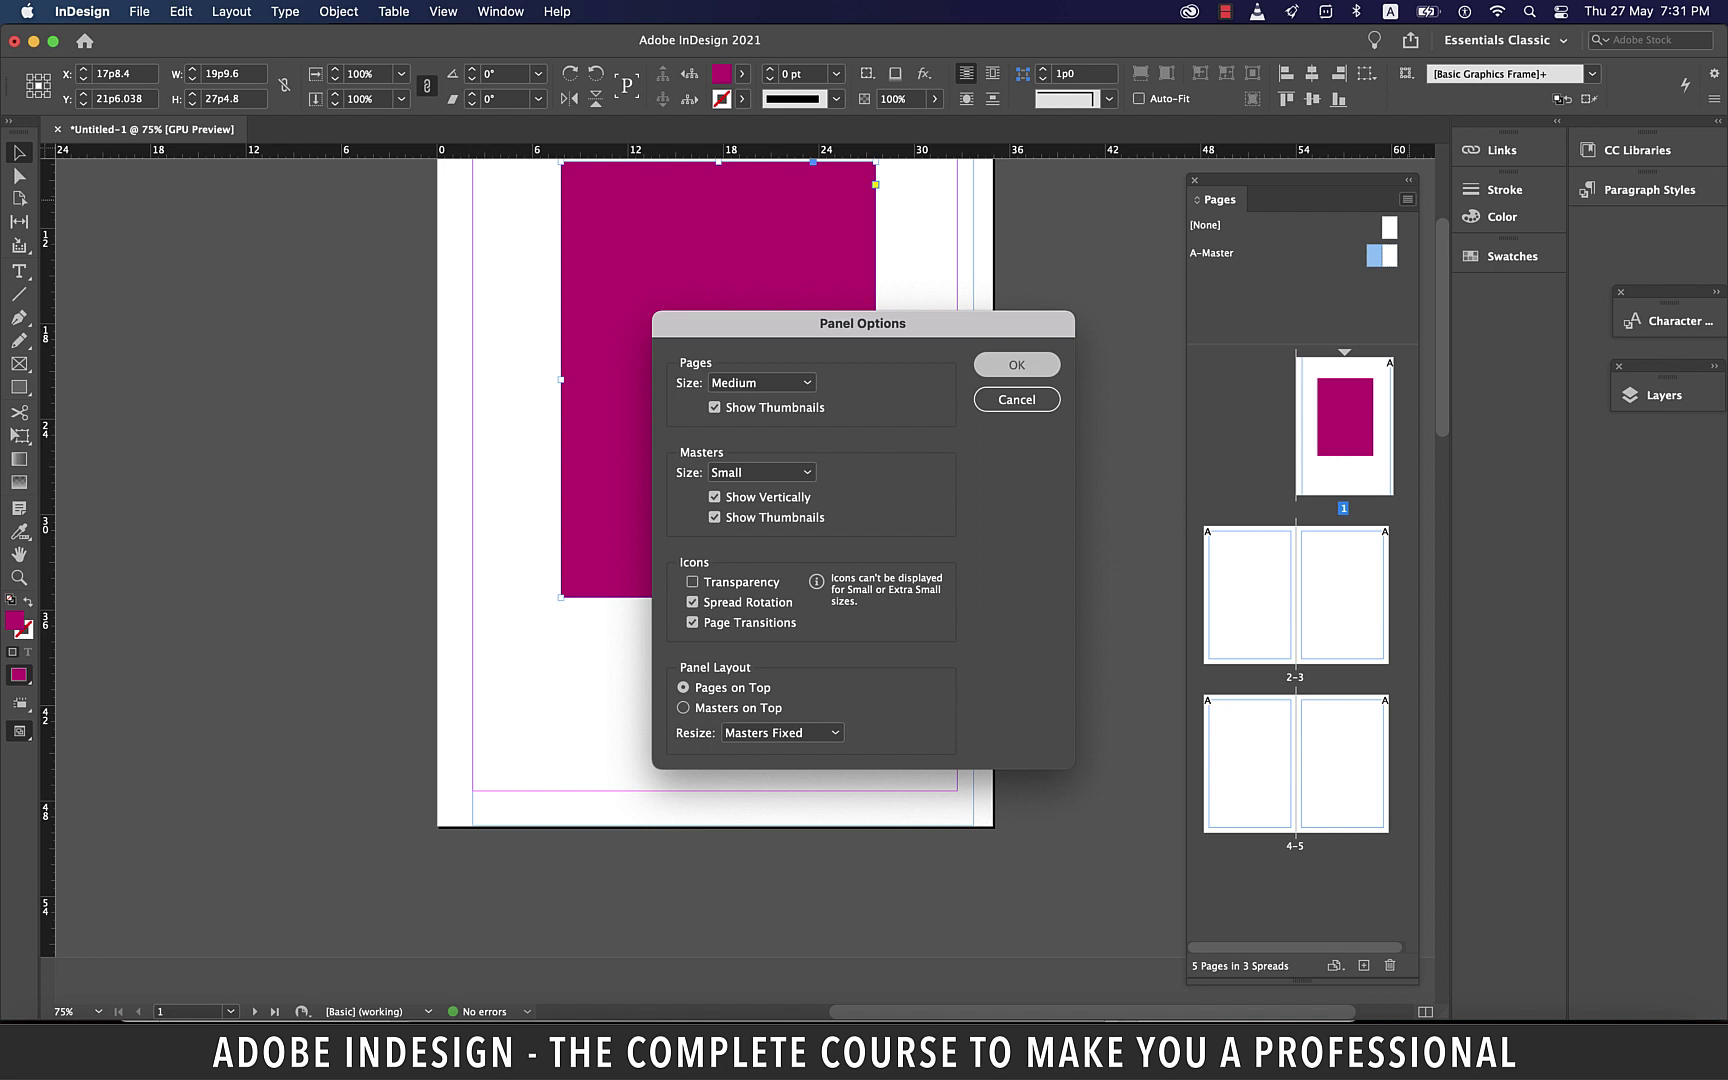
pyautogui.click(1022, 366)
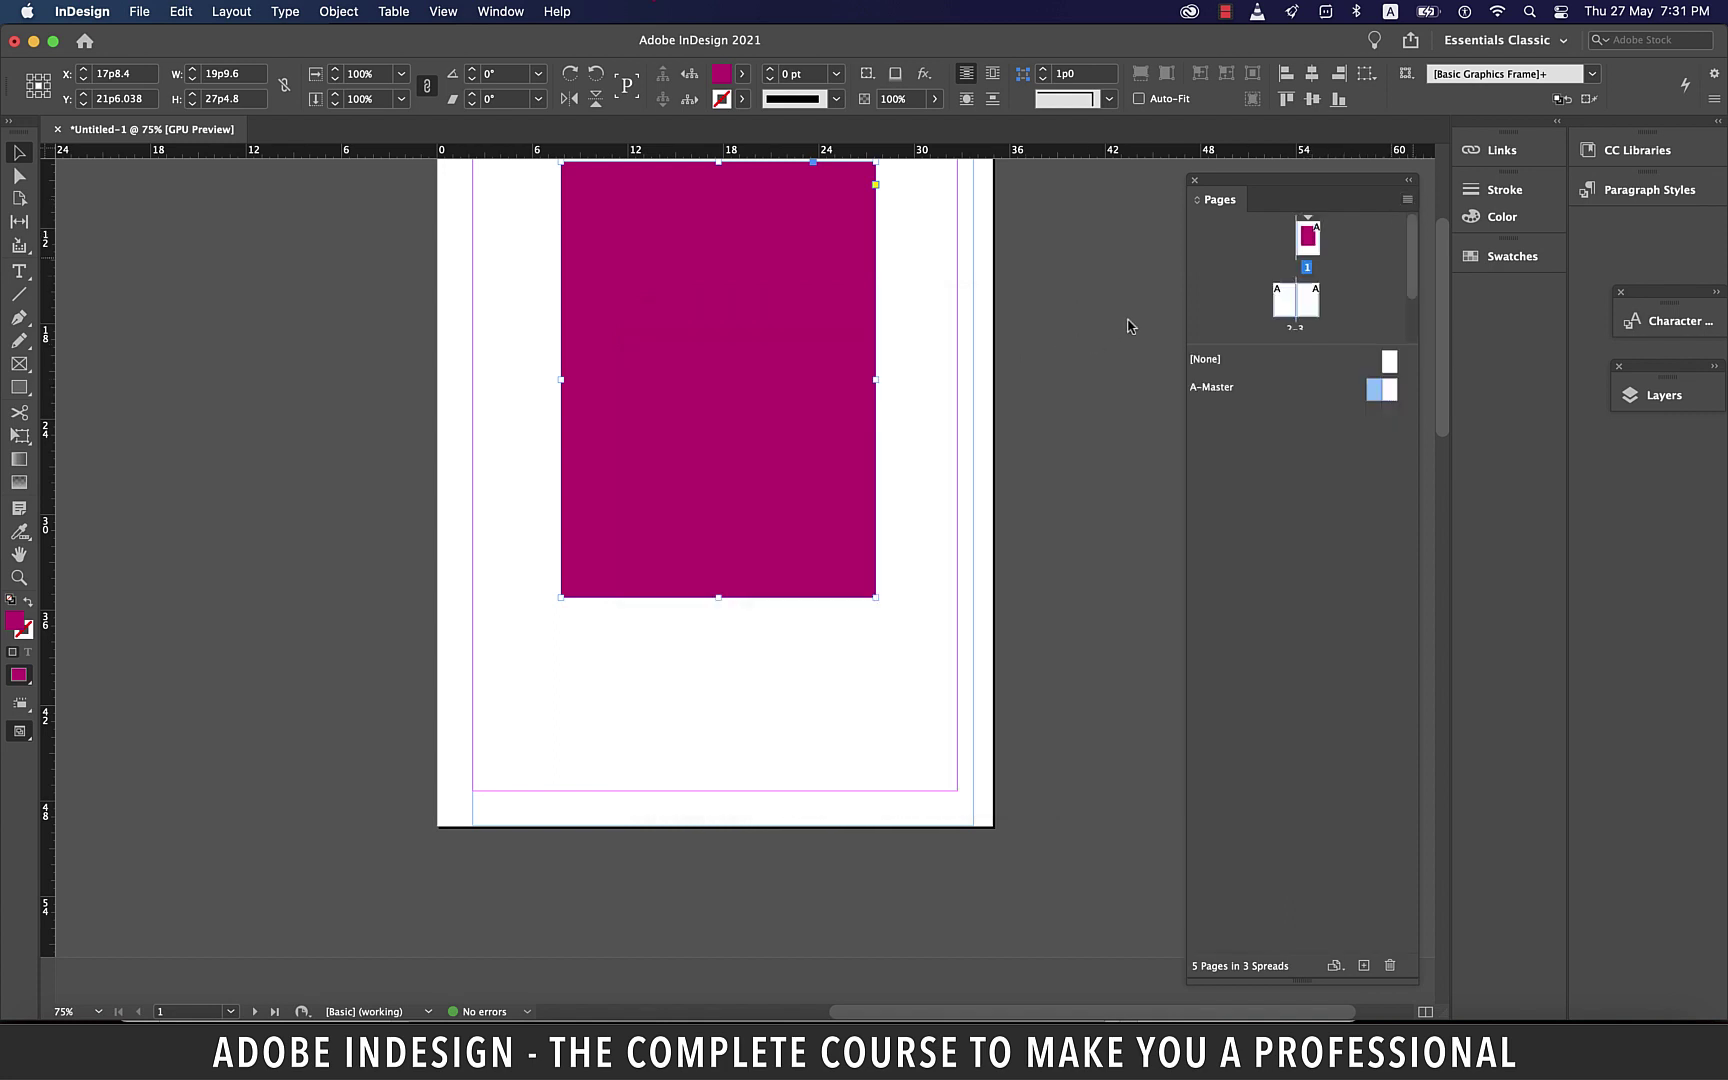
# Step: Switch the Panel Options layout to Masters on Top and apply it
pyautogui.click(1407, 201)
pyautogui.click(1486, 615)
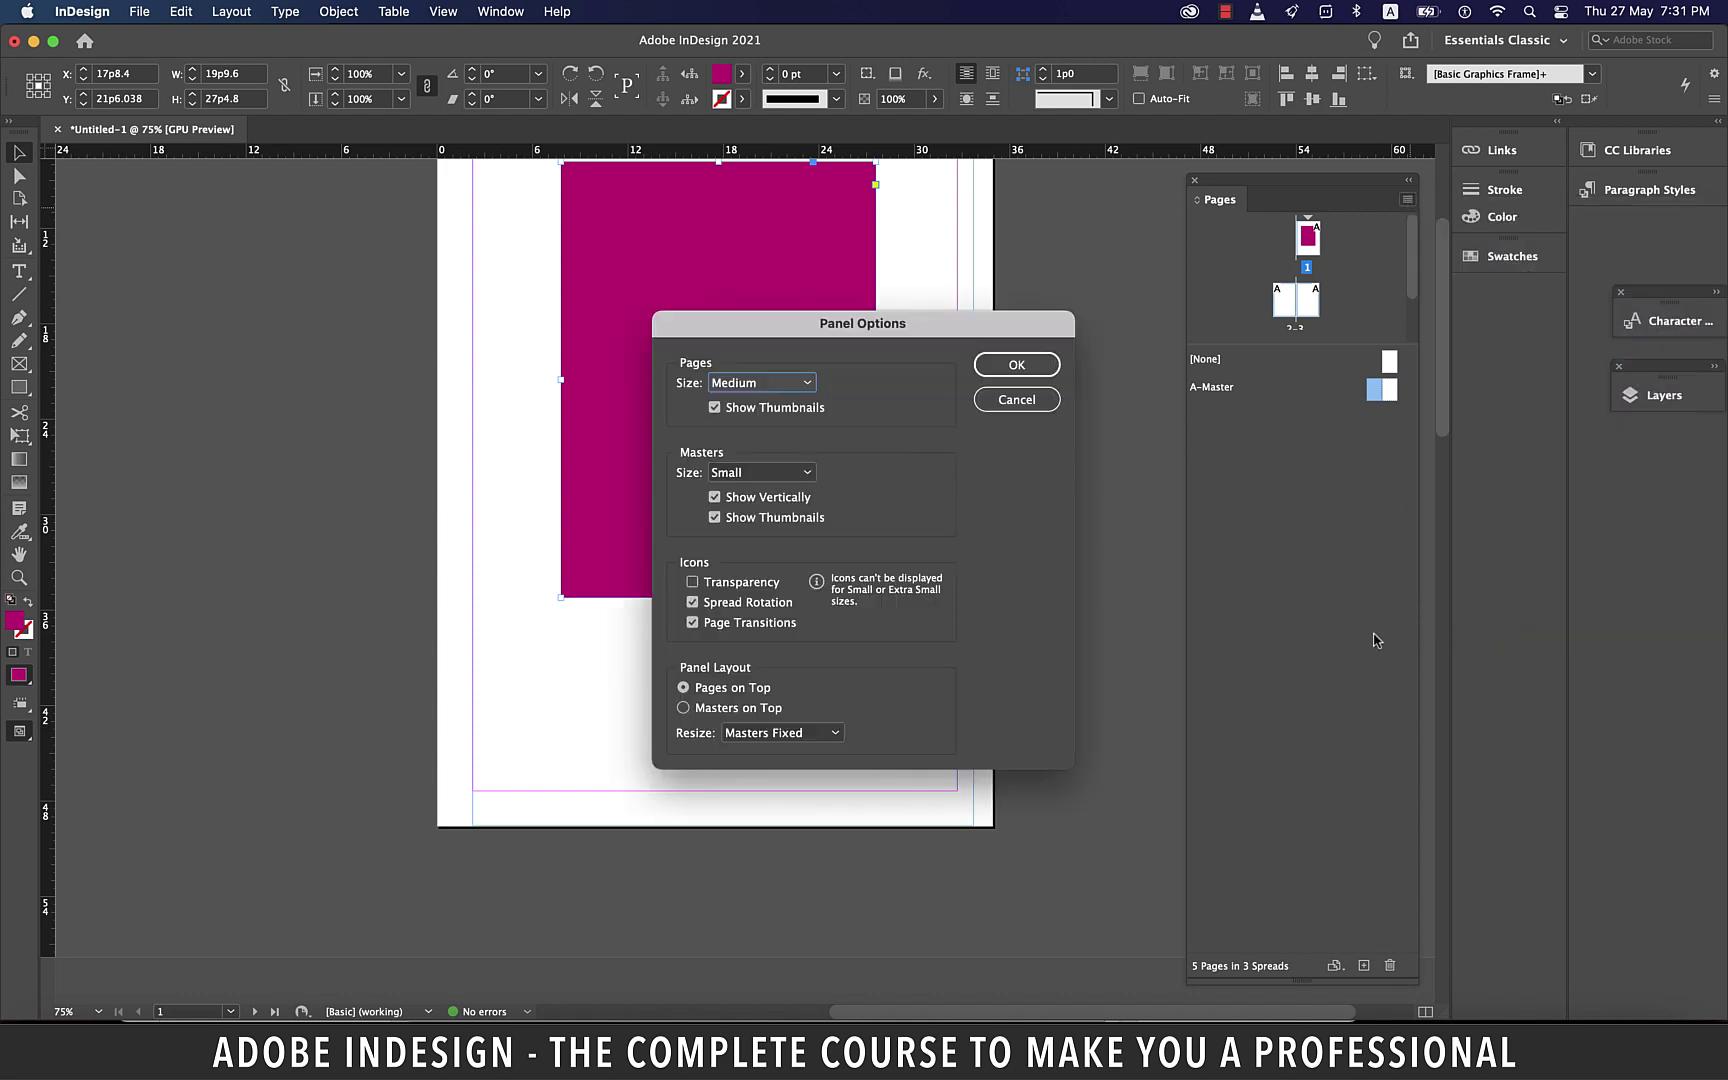
pyautogui.click(683, 707)
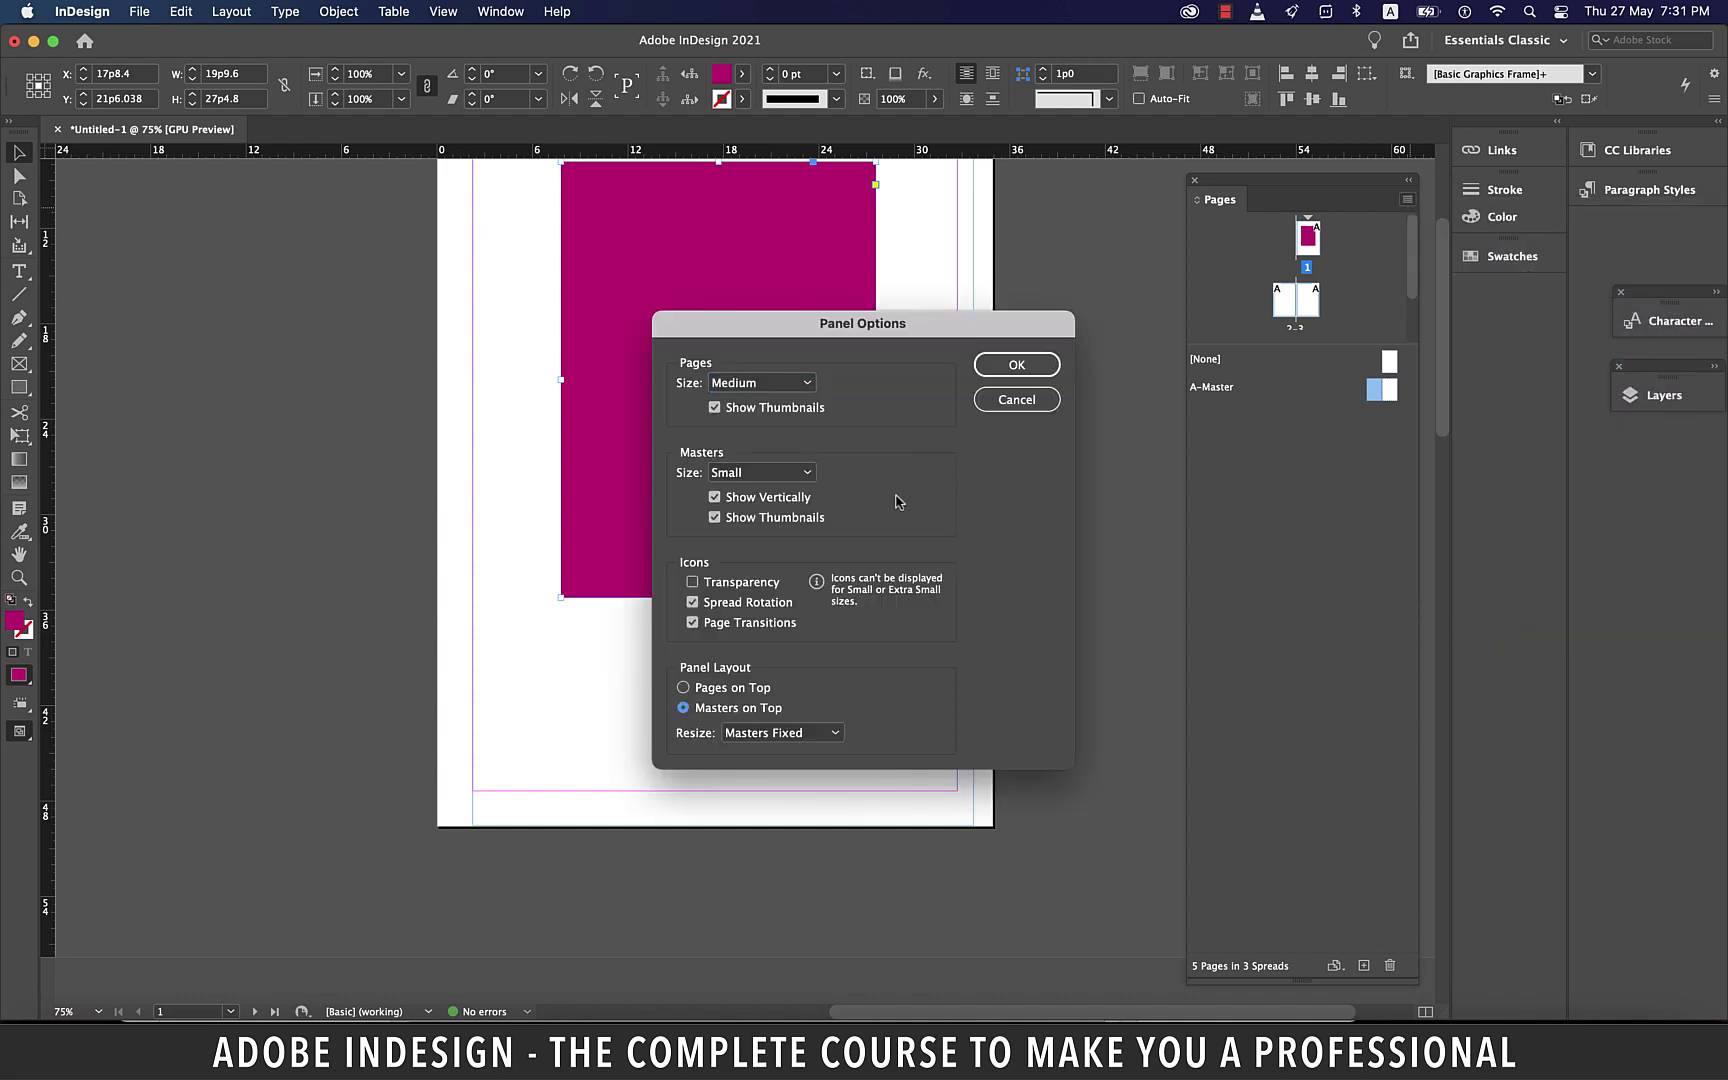
pyautogui.click(1017, 366)
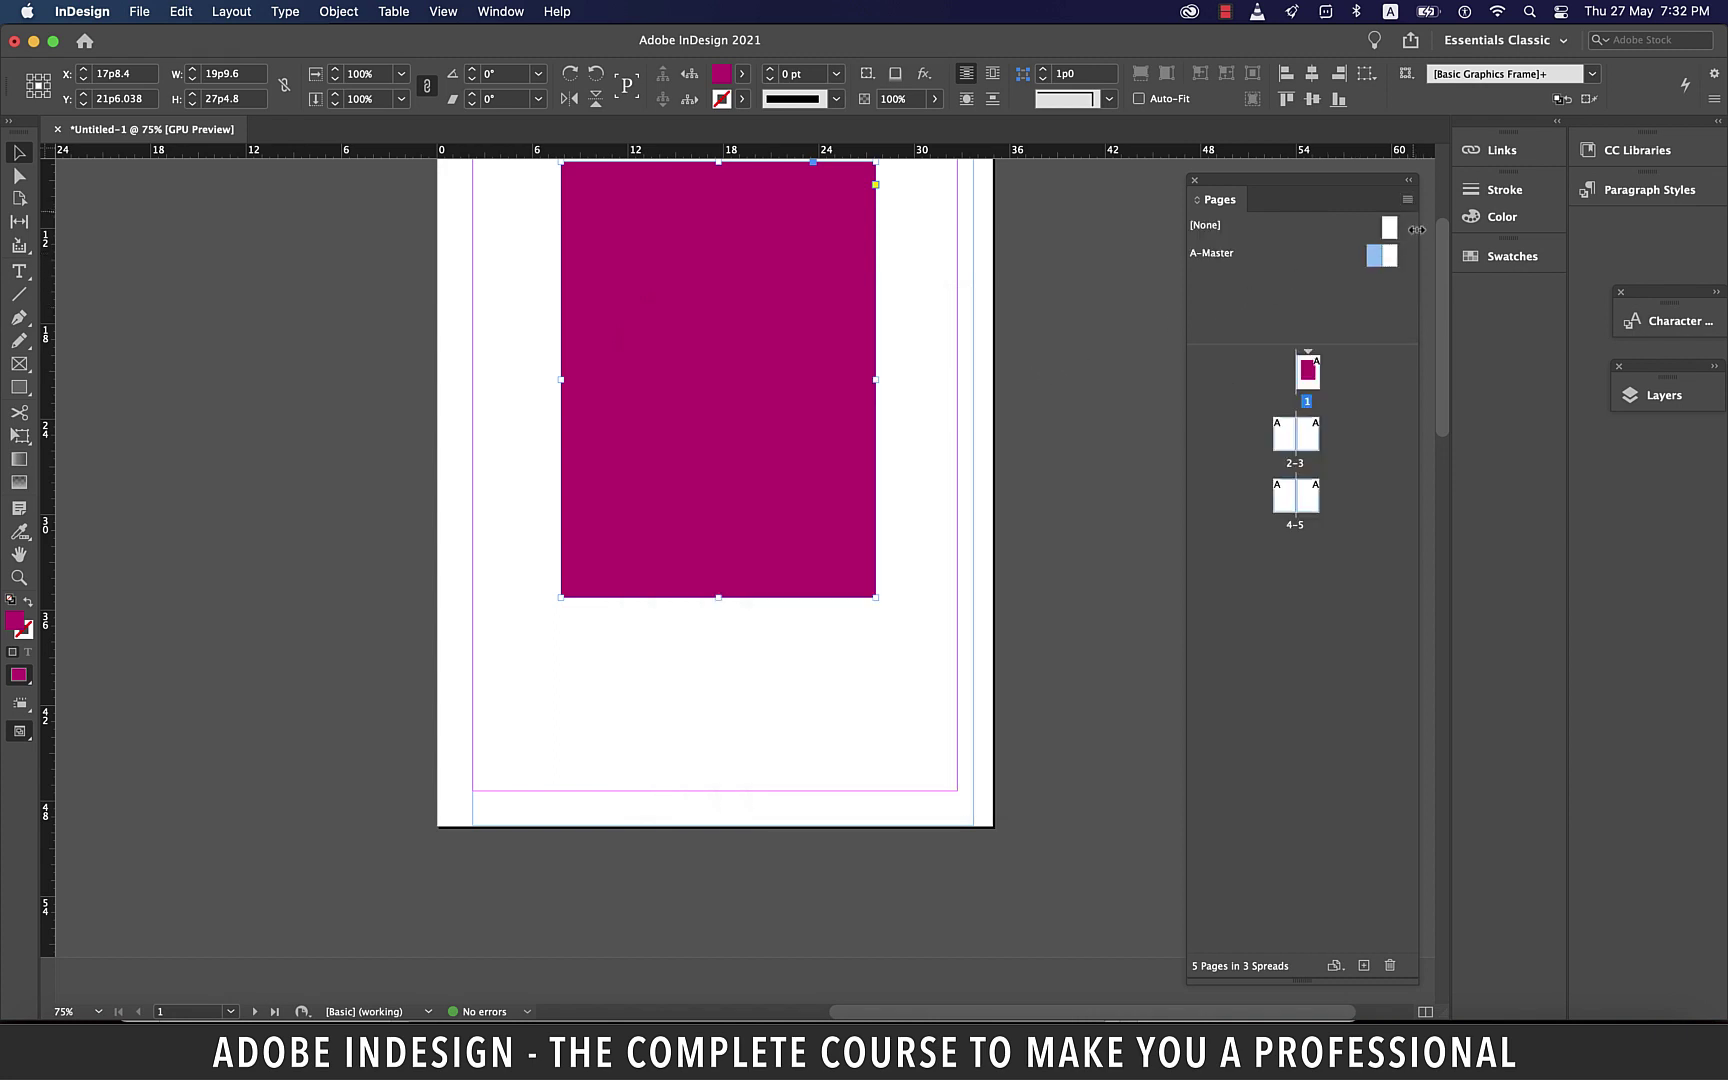
# Step: Give the pages a Lavender color label via Page Attributes > Color Label
pyautogui.click(1407, 200)
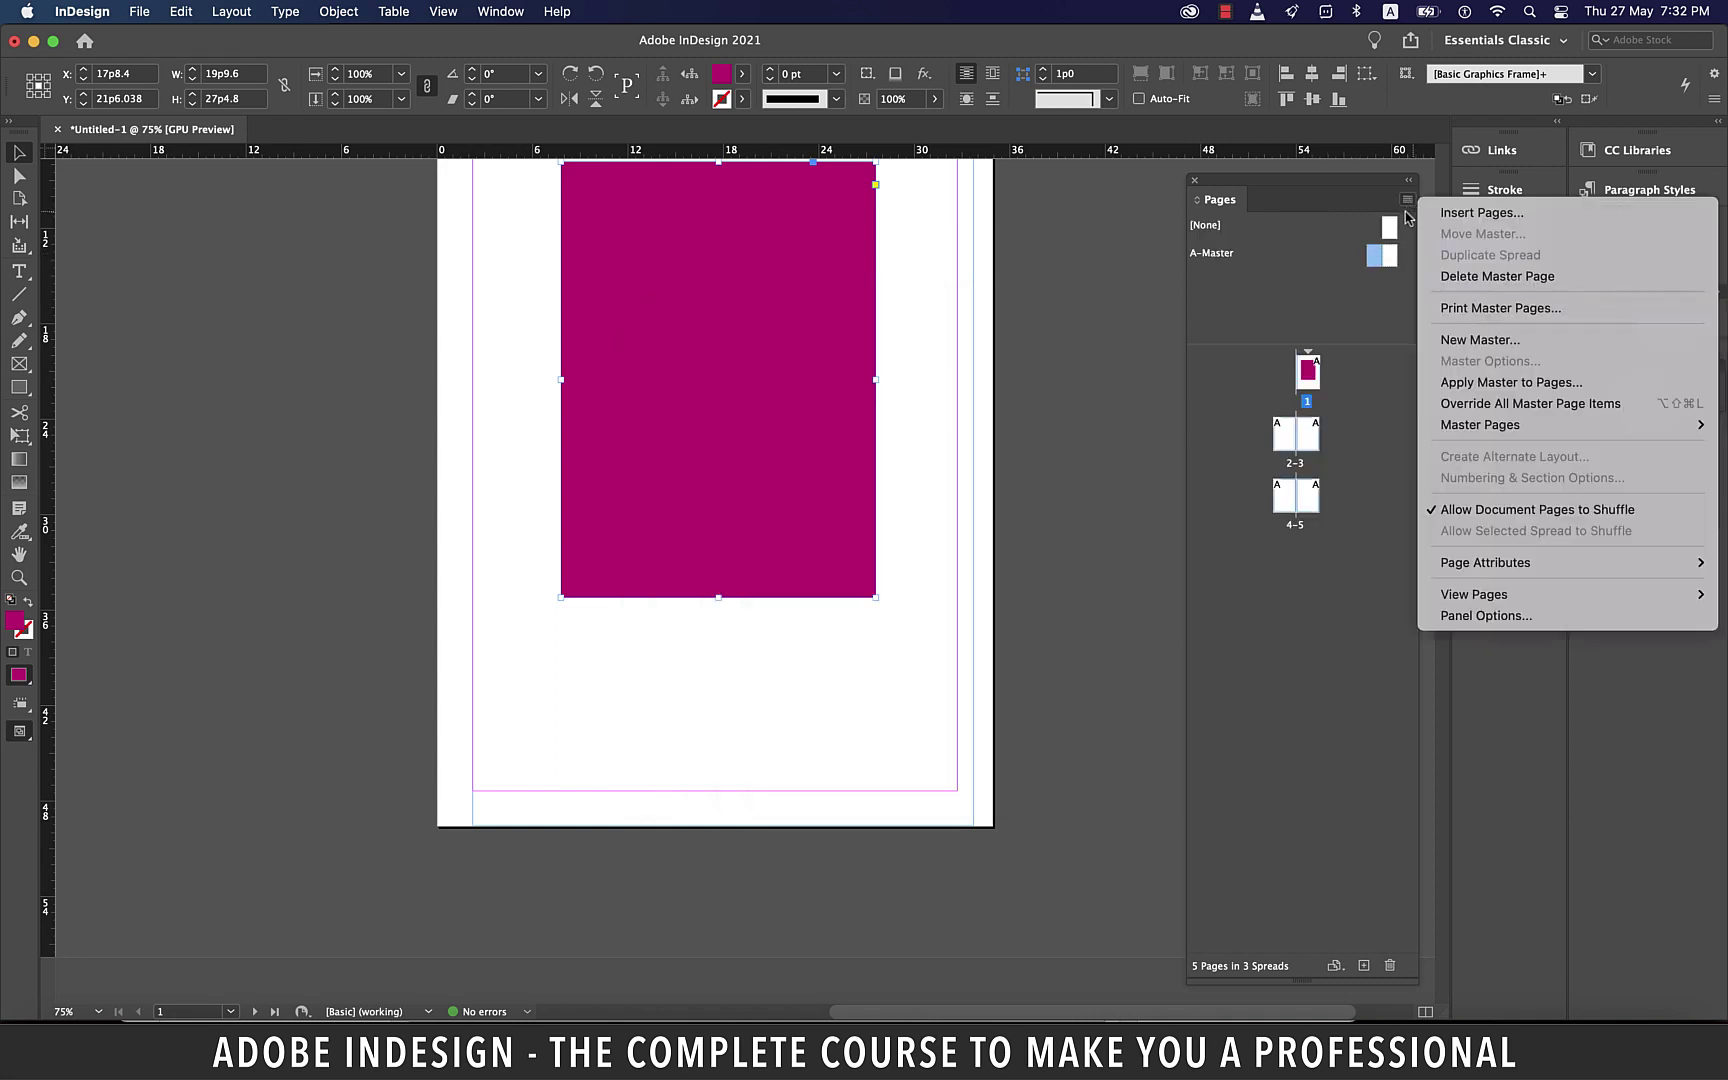
pyautogui.moveTo(1485, 562)
pyautogui.moveTo(1297, 562)
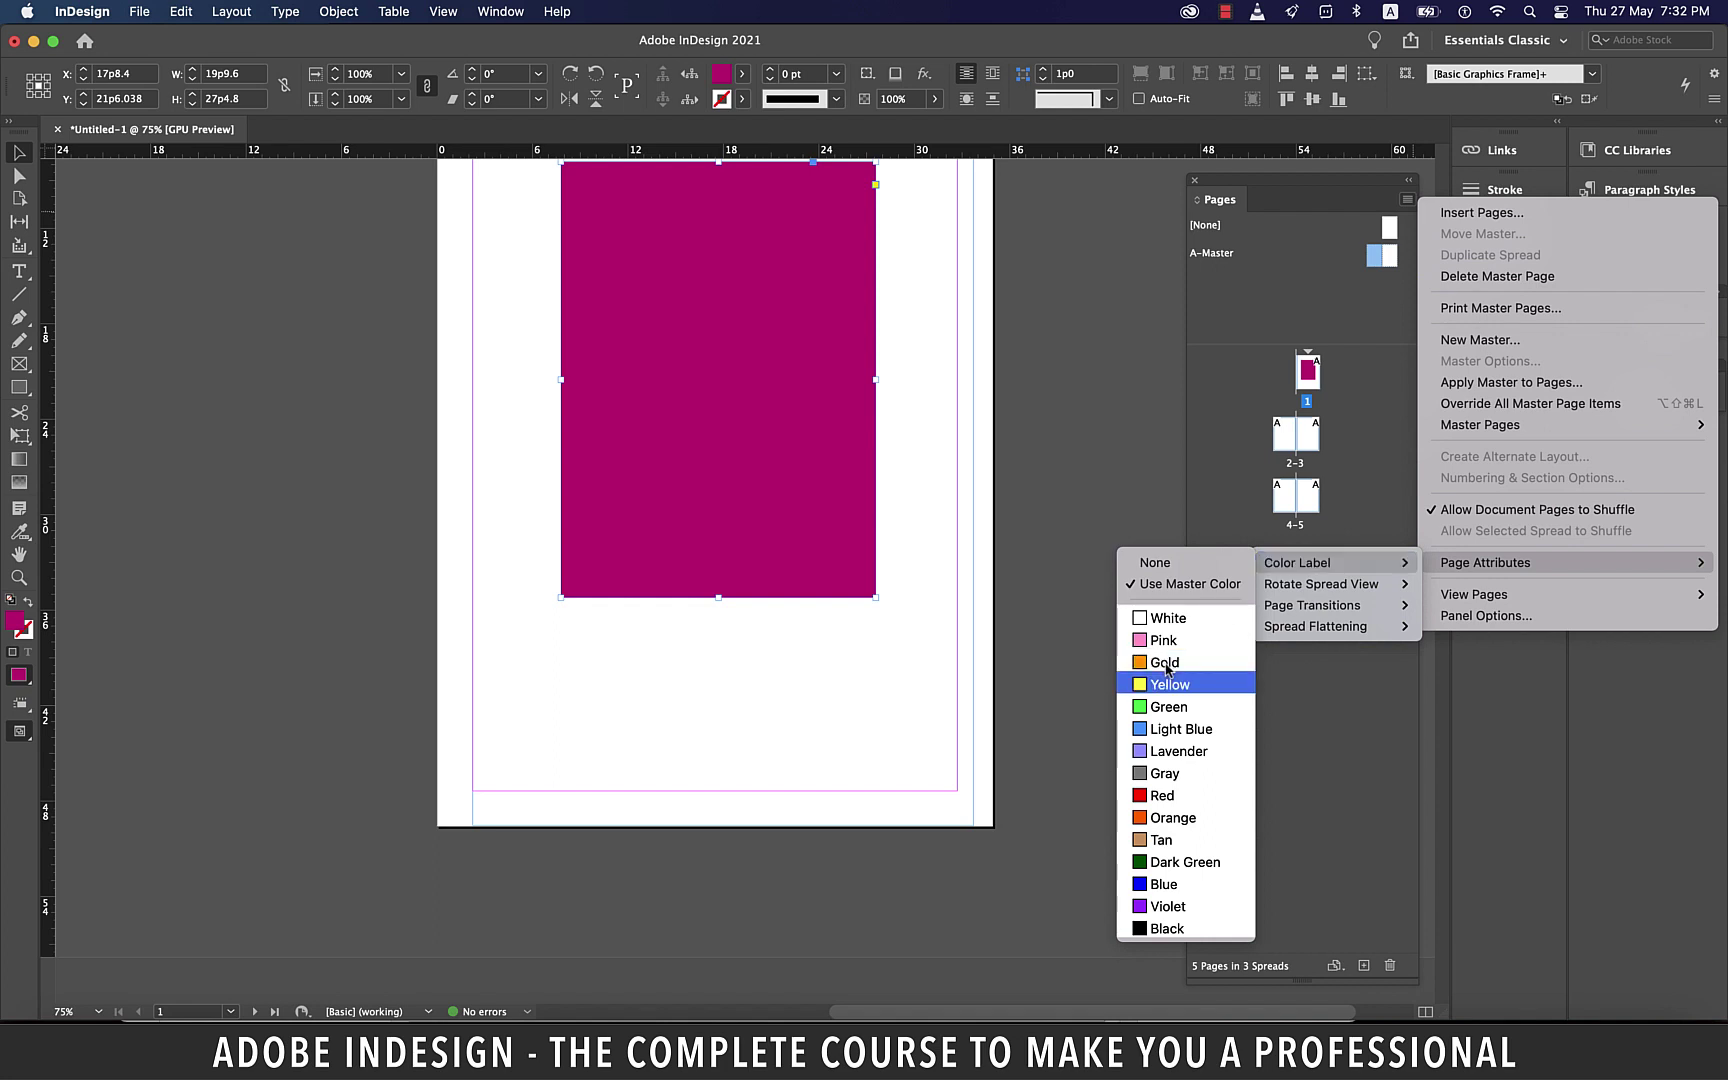
pyautogui.click(1167, 752)
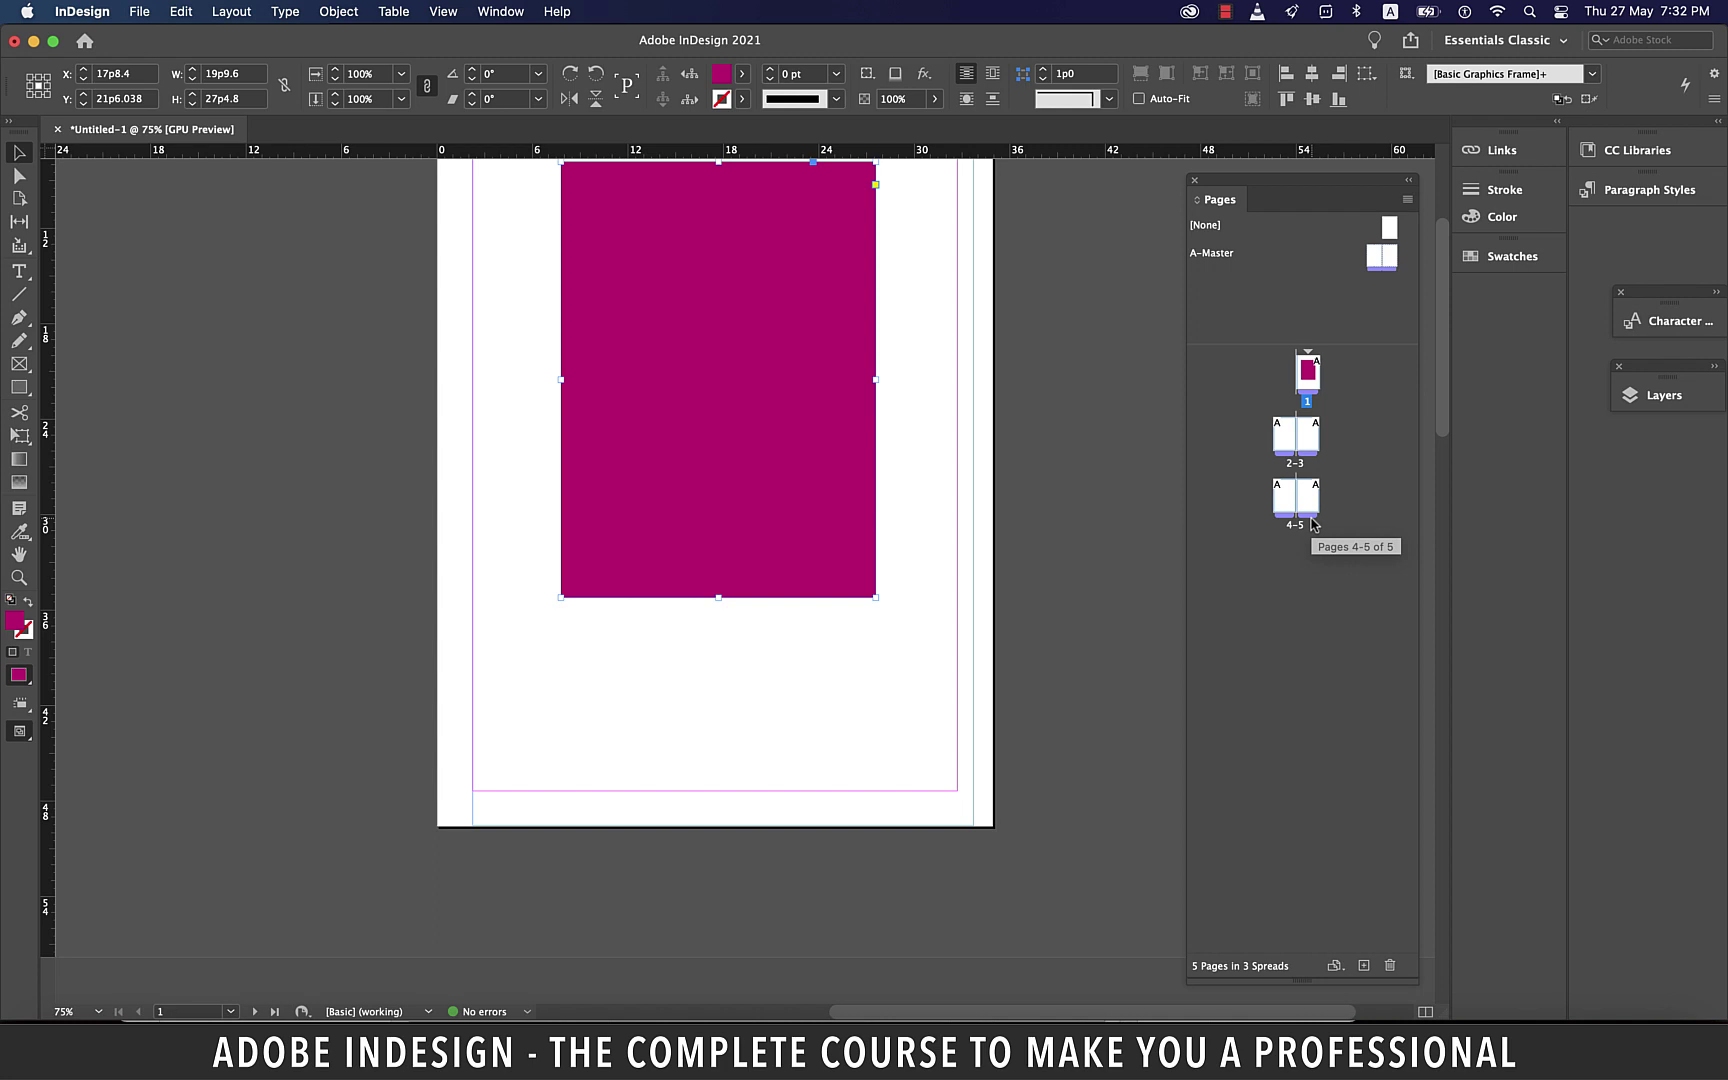
# Step: Label spread 4-5 Green
pyautogui.click(1313, 522)
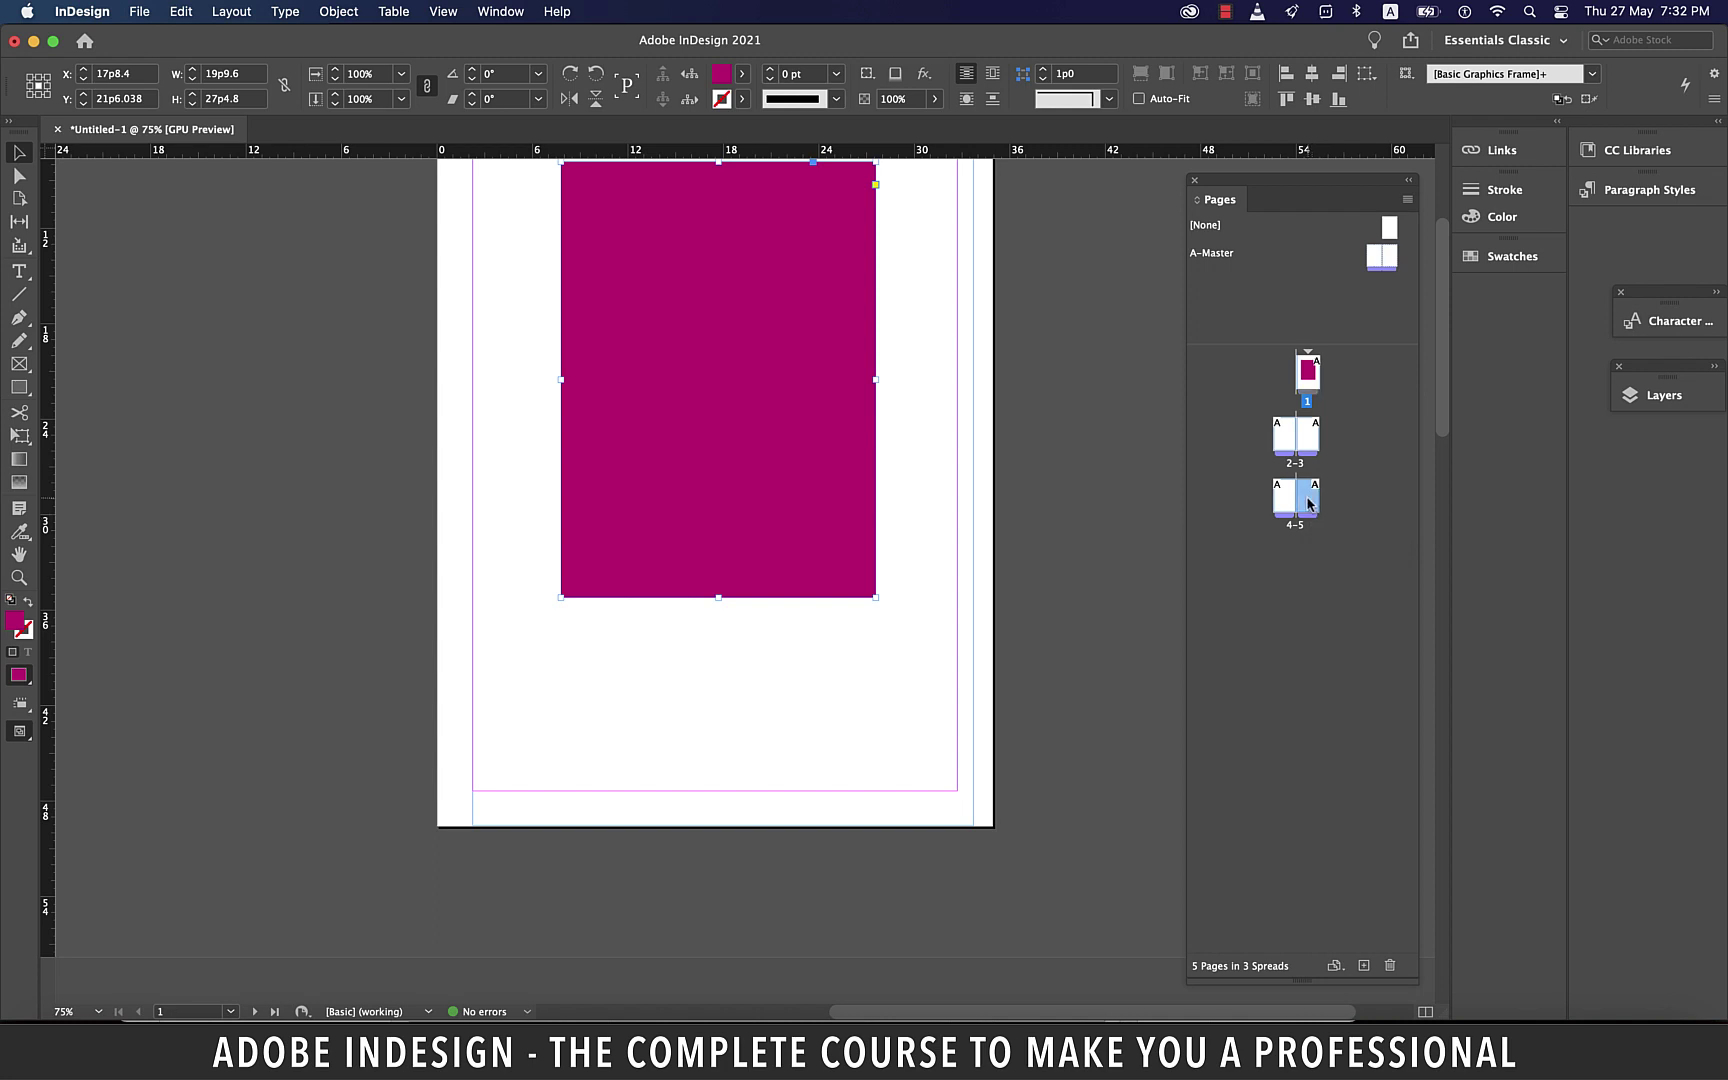
pyautogui.click(1408, 201)
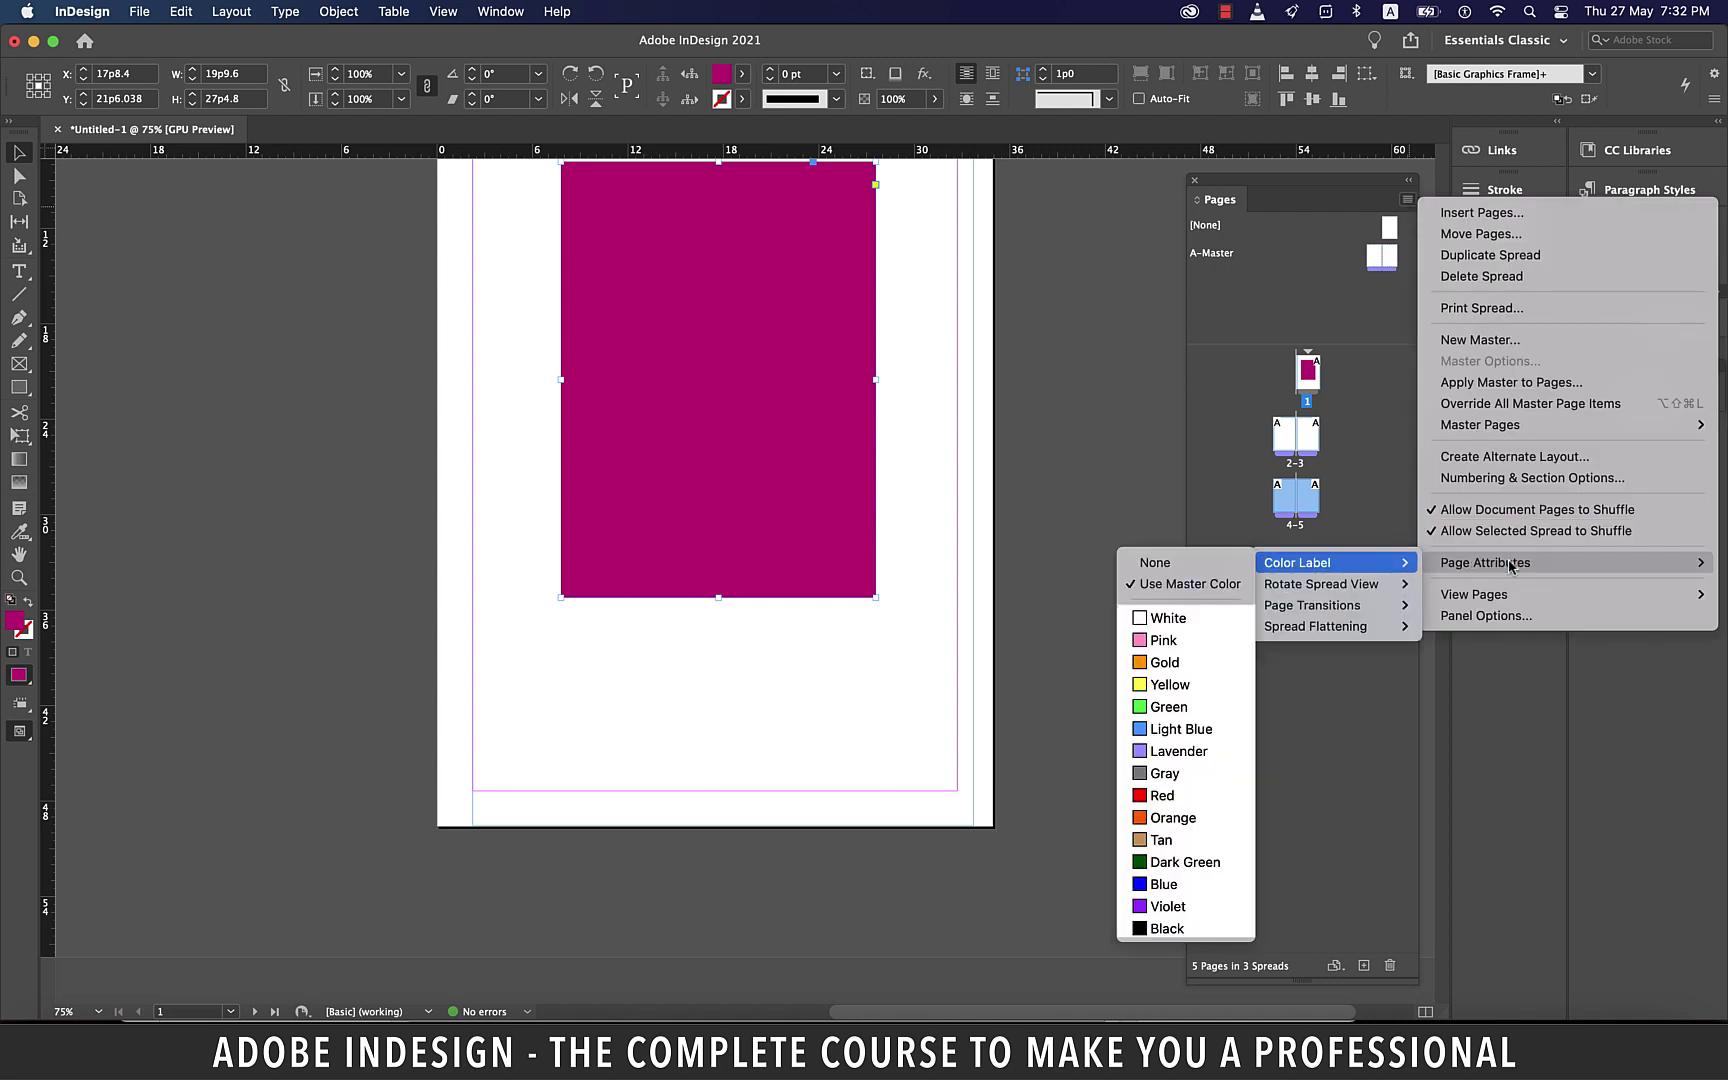
pyautogui.click(1165, 707)
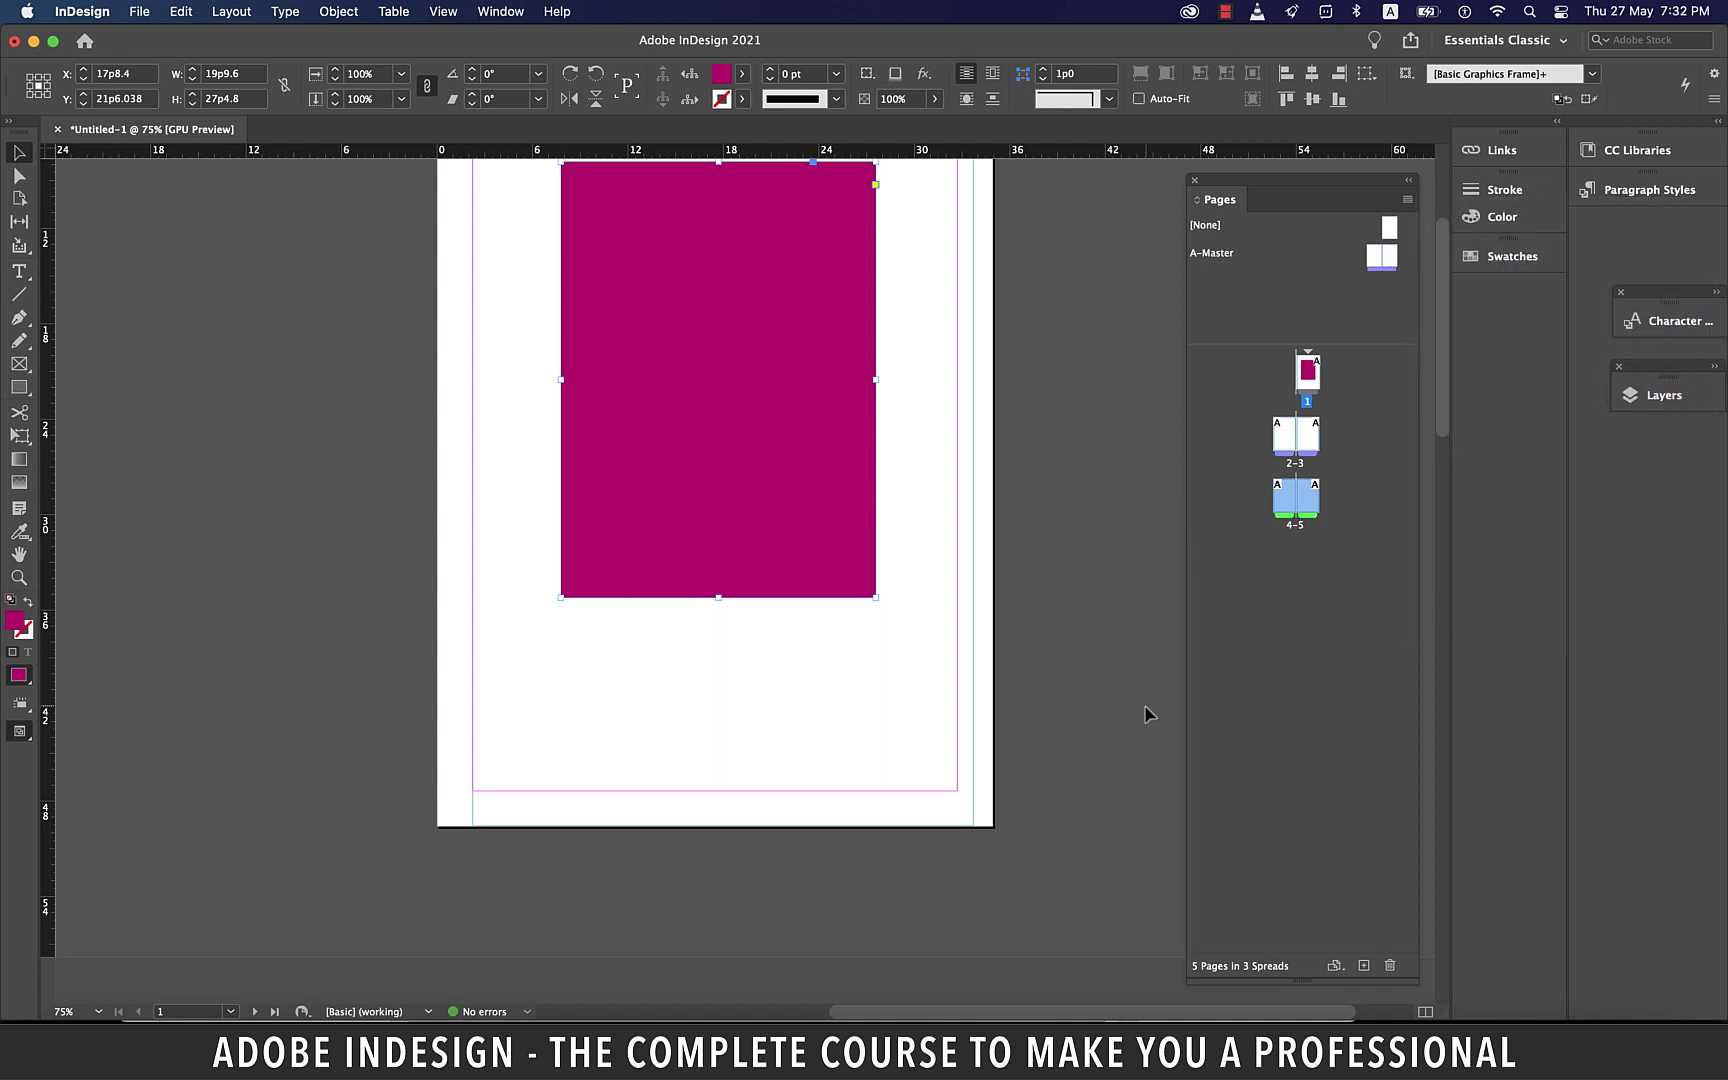
# Step: Label spread 2-3 Blue
pyautogui.click(1282, 438)
pyautogui.click(1408, 200)
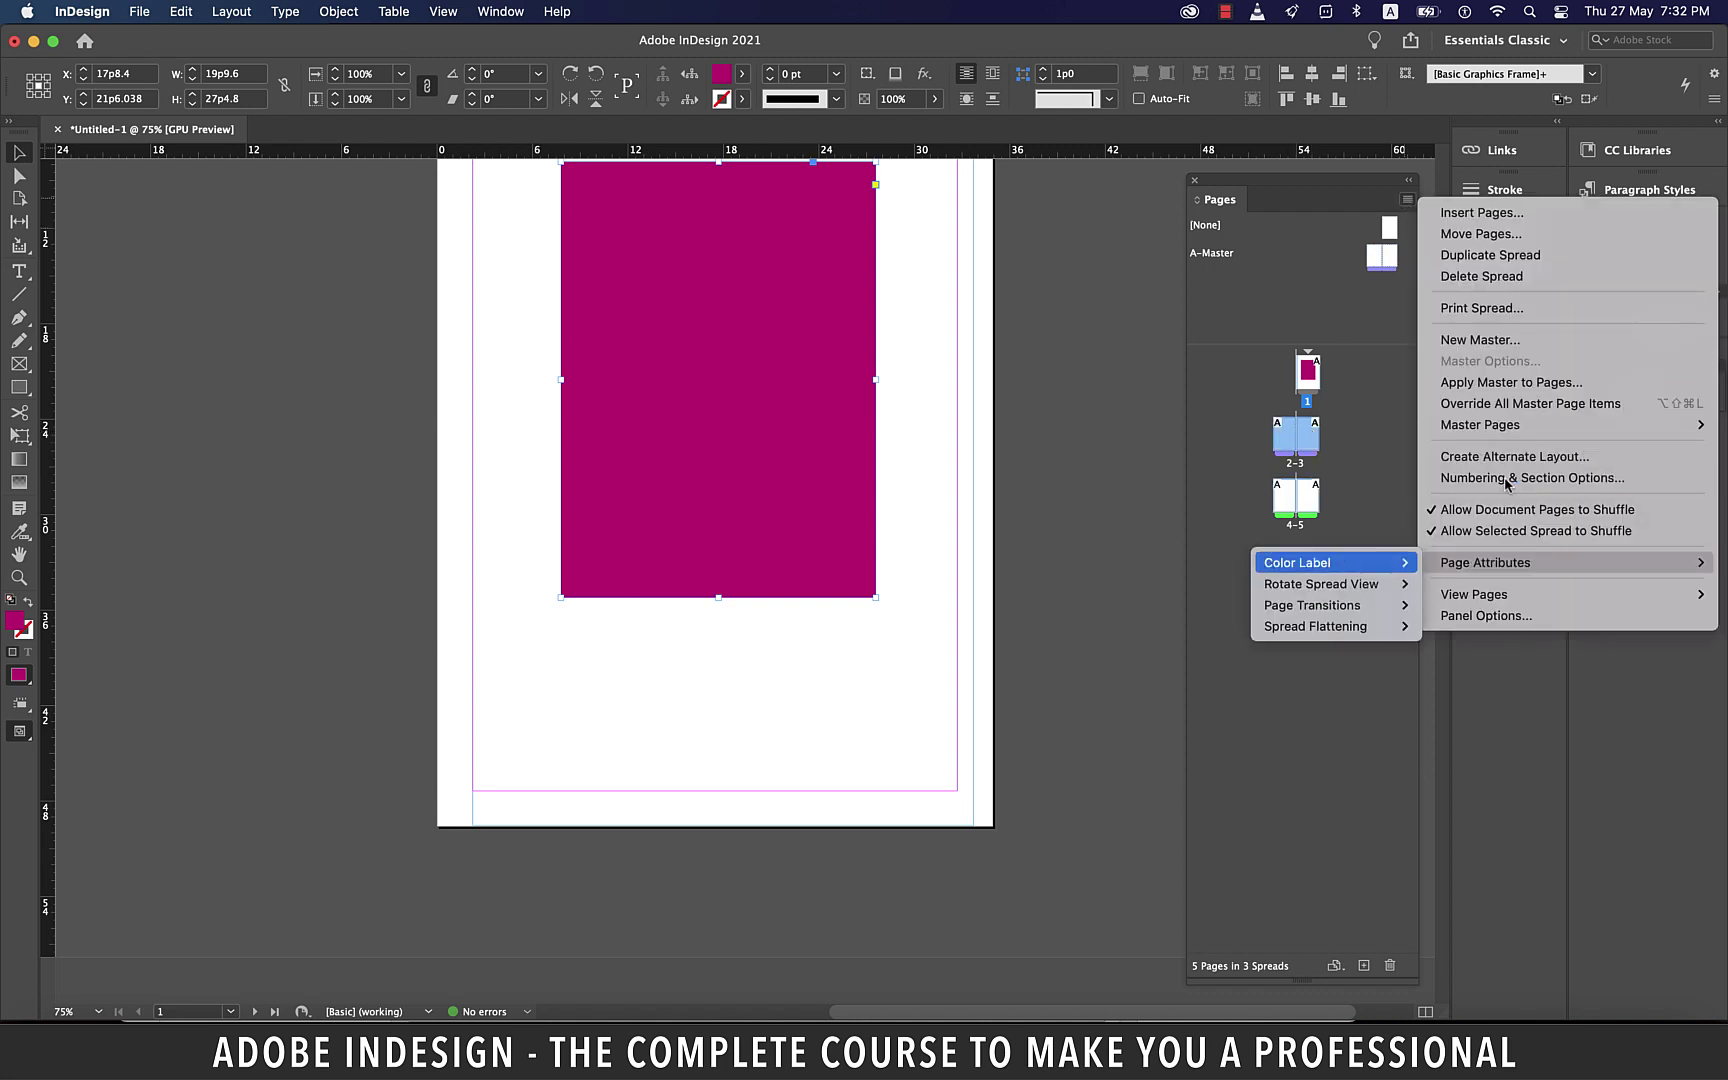
pyautogui.click(1186, 885)
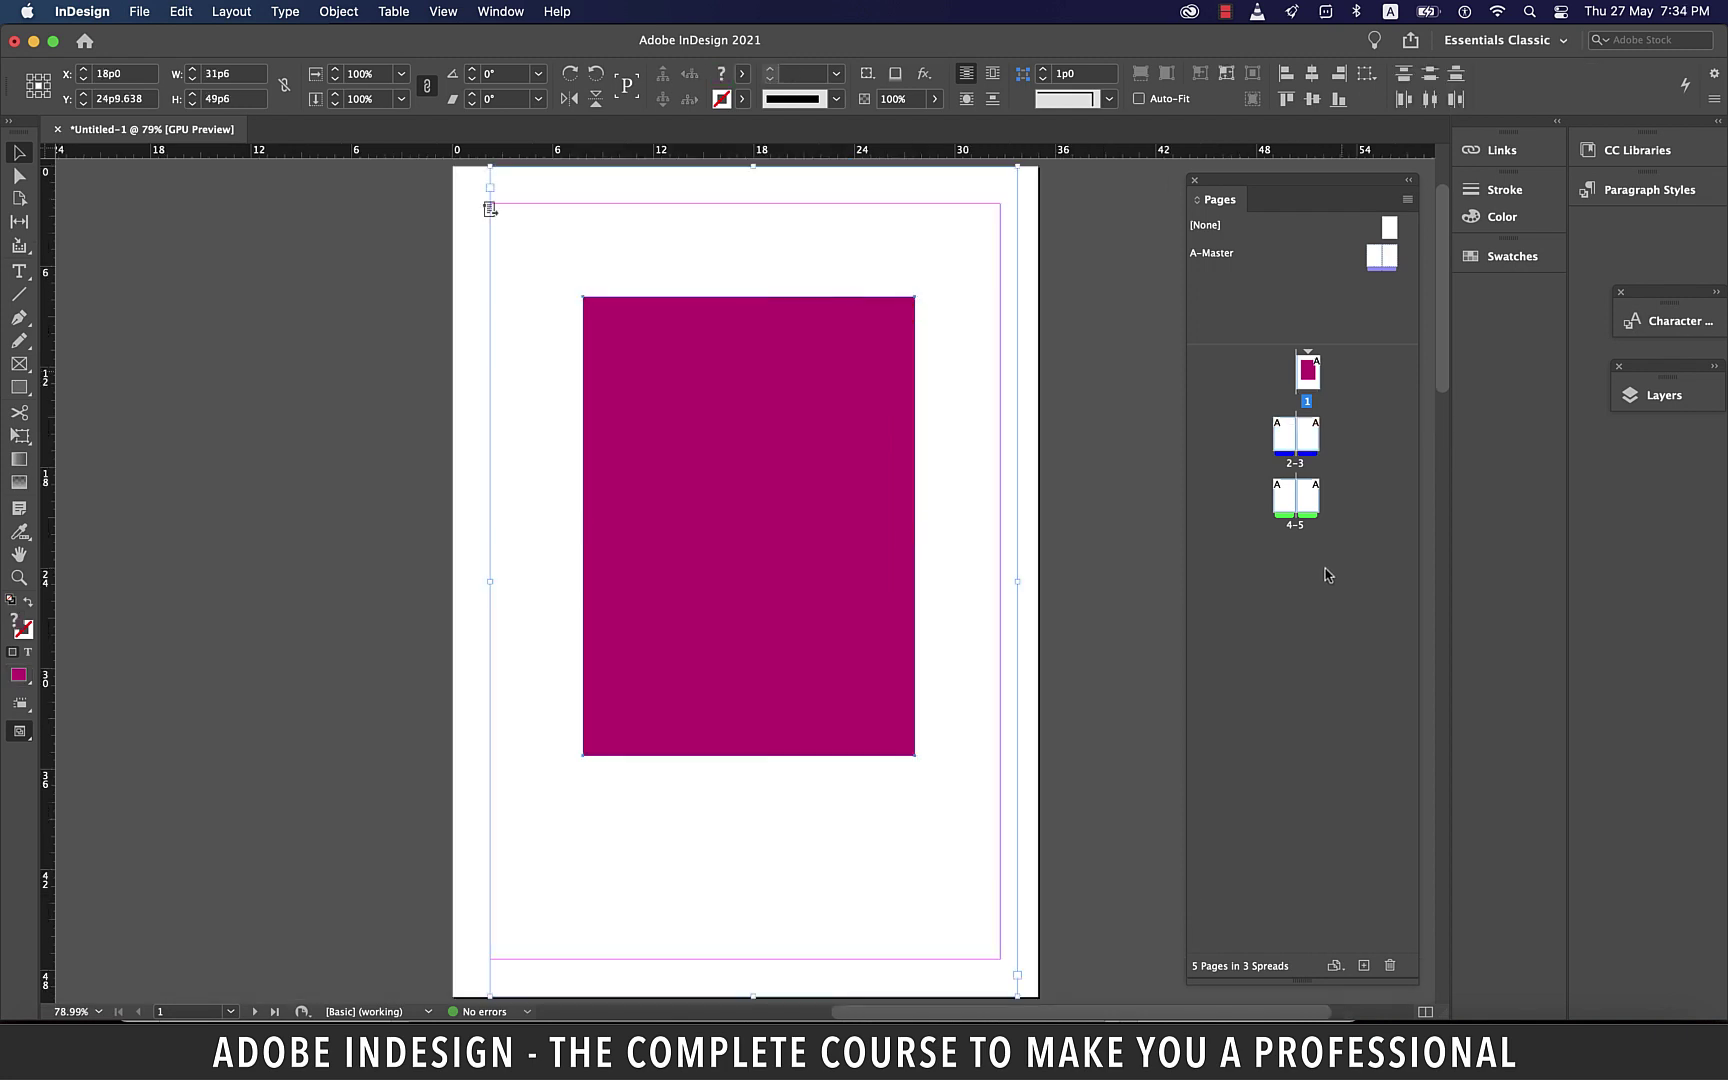
pyautogui.click(1407, 200)
pyautogui.click(1407, 200)
pyautogui.click(1407, 200)
# Step: Delete the magenta rectangle from page 1 and bring page 5 into view
pyautogui.click(791, 625)
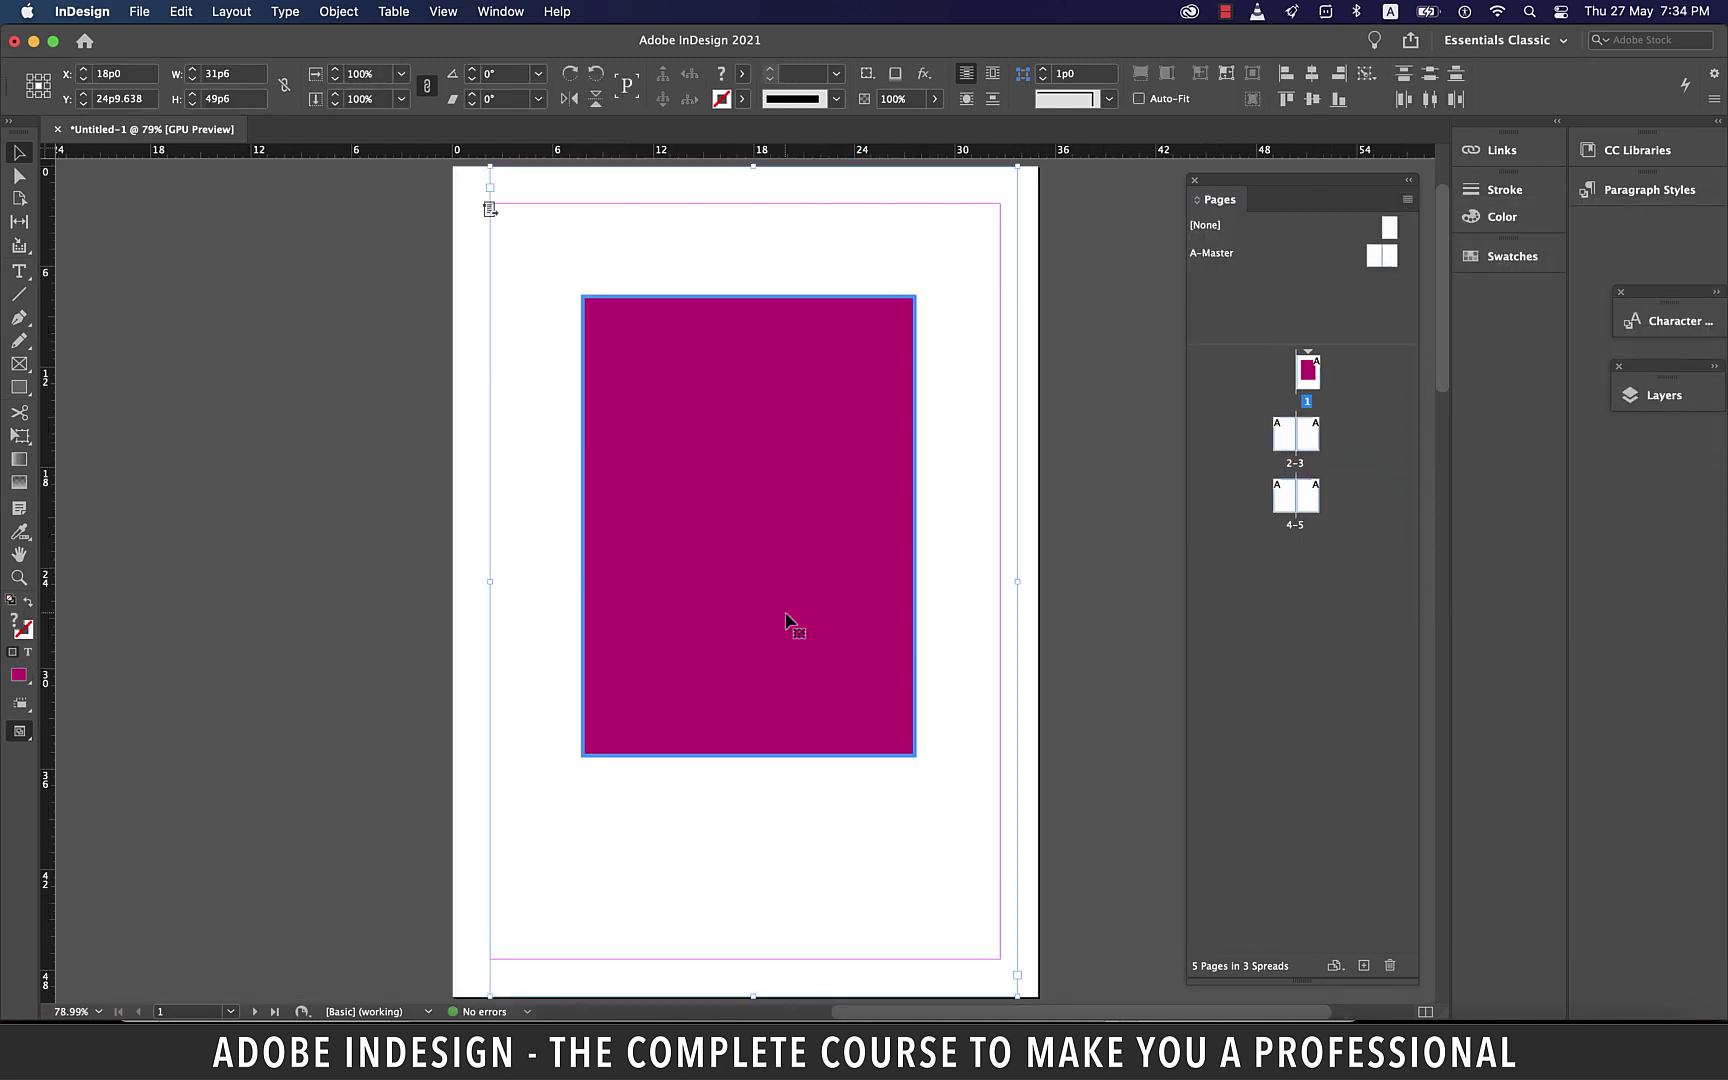
pyautogui.press('Delete')
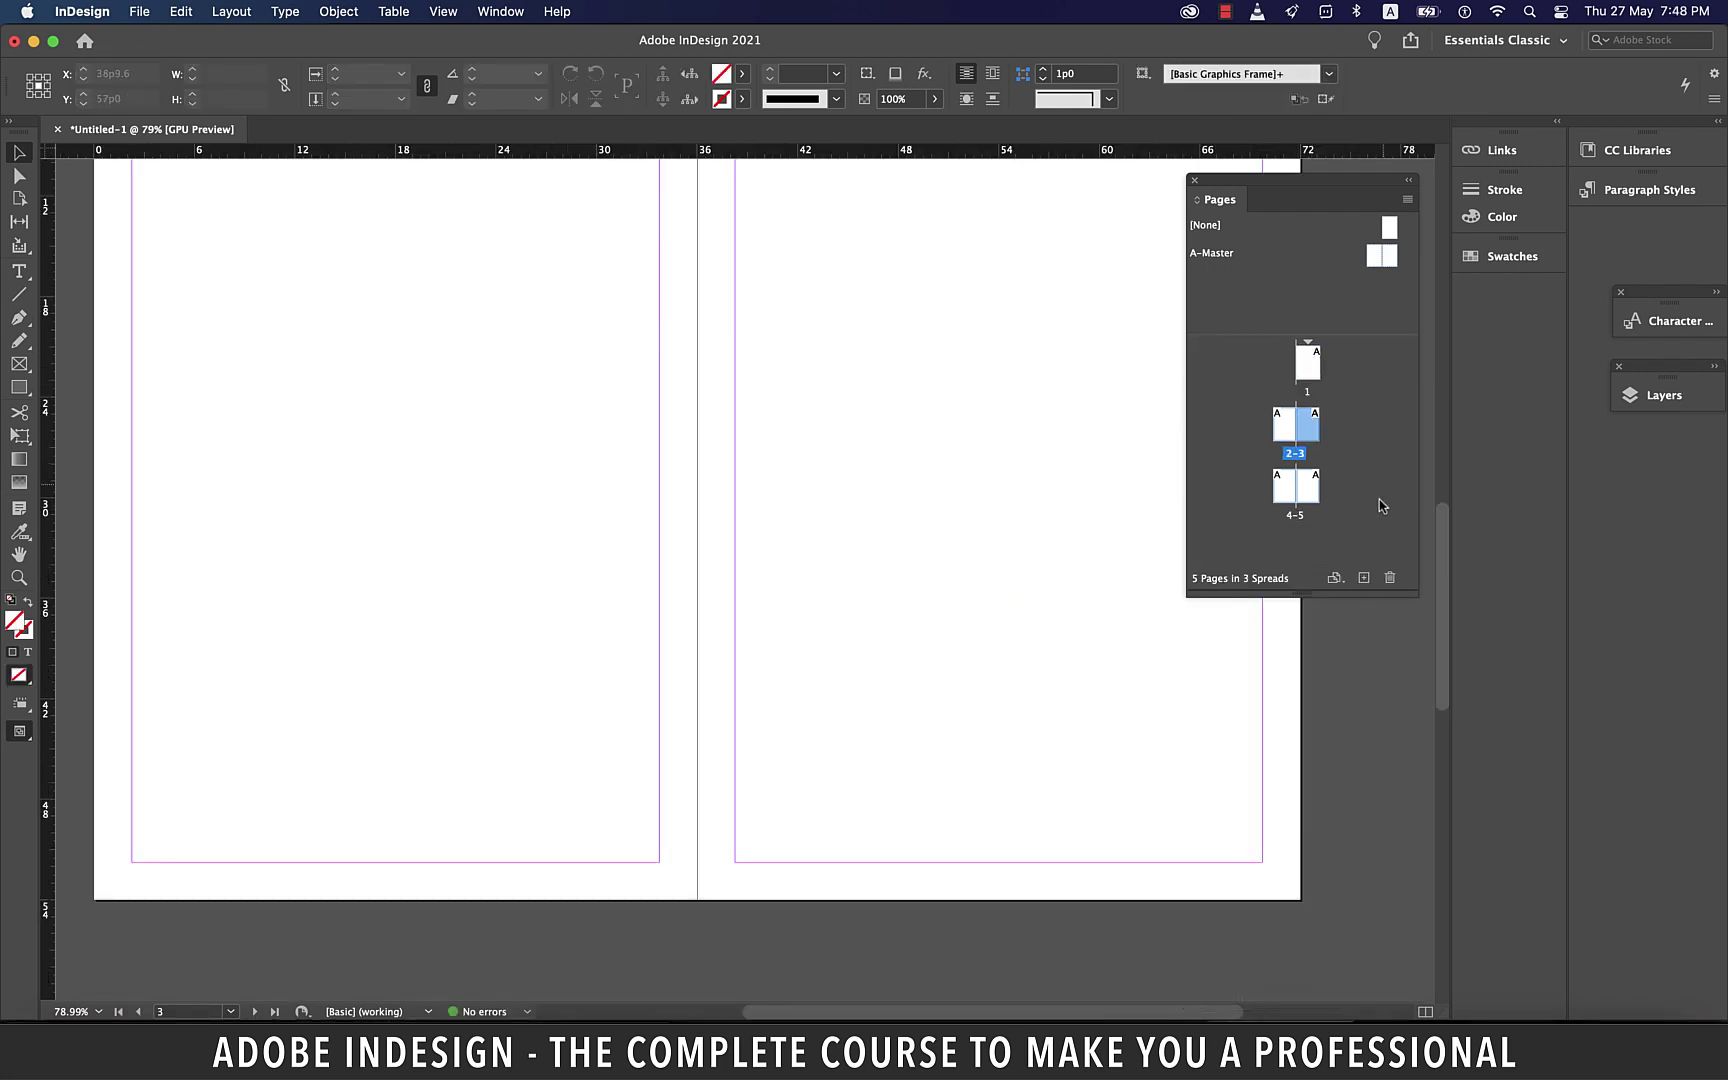
pyautogui.click(1381, 499)
pyautogui.click(1317, 495)
pyautogui.doubleClick(1317, 495)
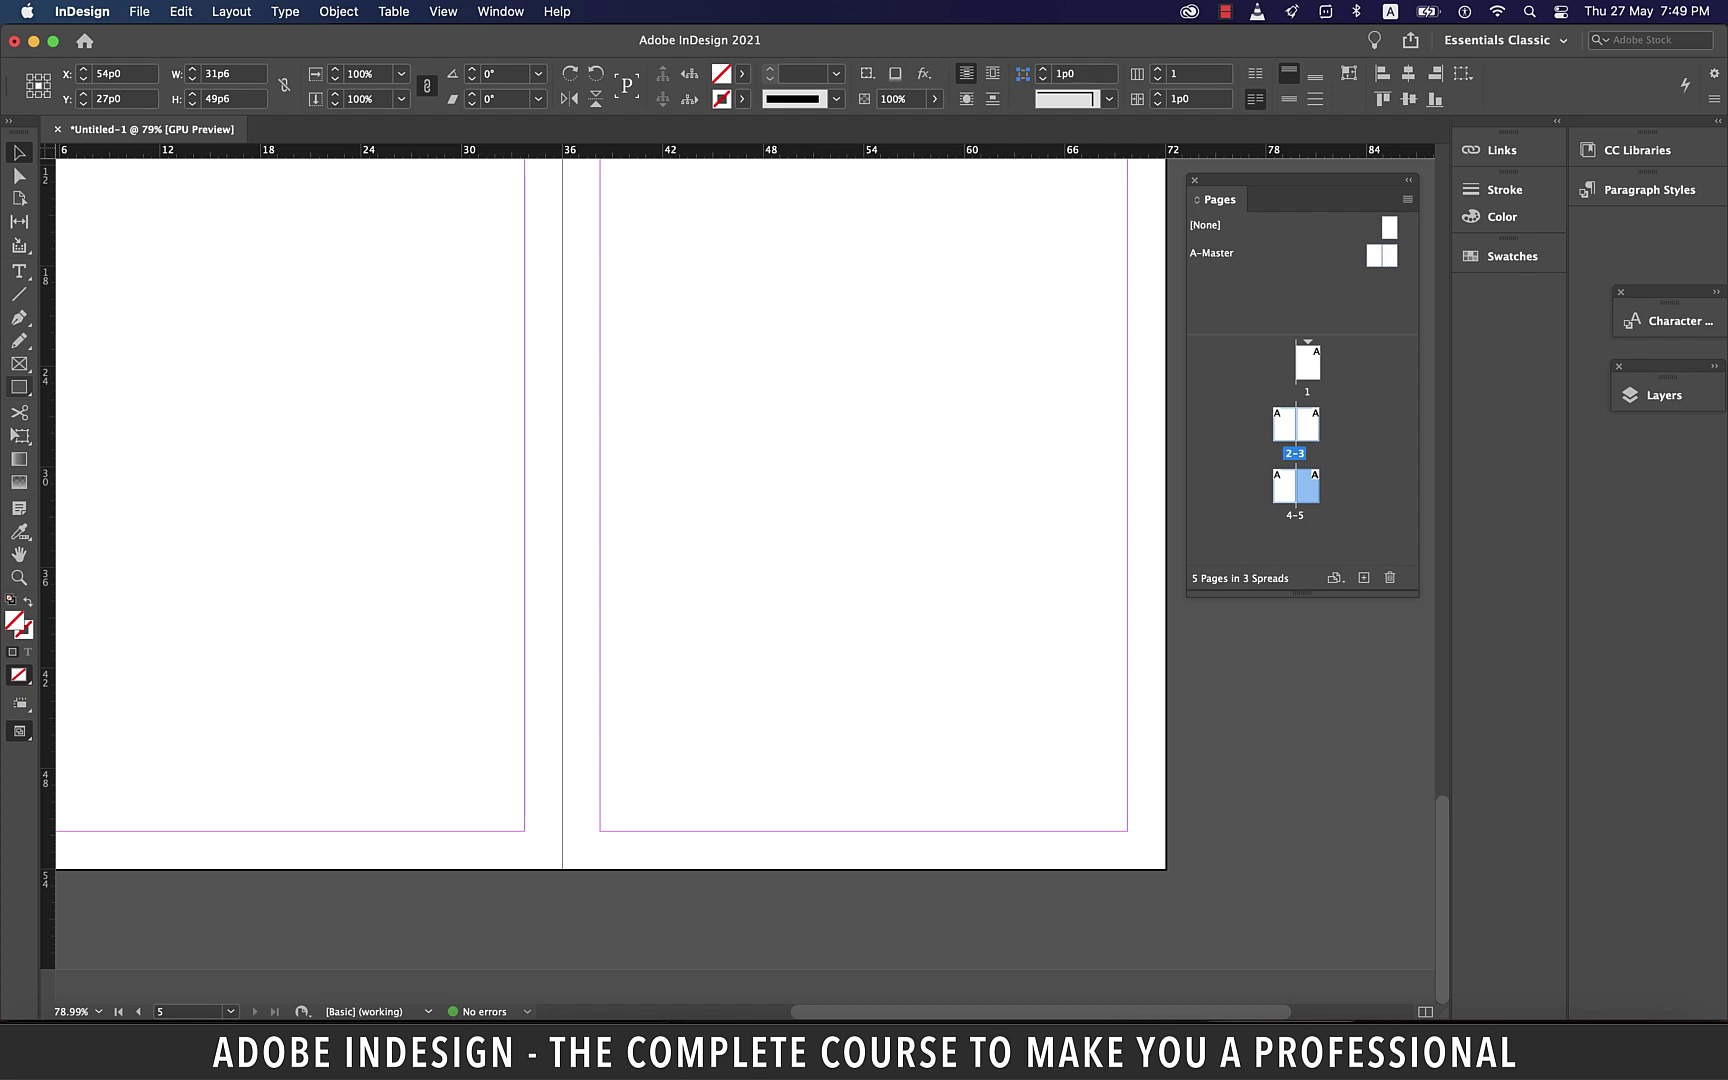
# Step: Draw a rectangle frame on upper page 5 filled with the C=15 M=100 Y=100 red swatch
pyautogui.click(19, 387)
pyautogui.moveTo(798, 319); pyautogui.dragTo(991, 535)
pyautogui.click(741, 73)
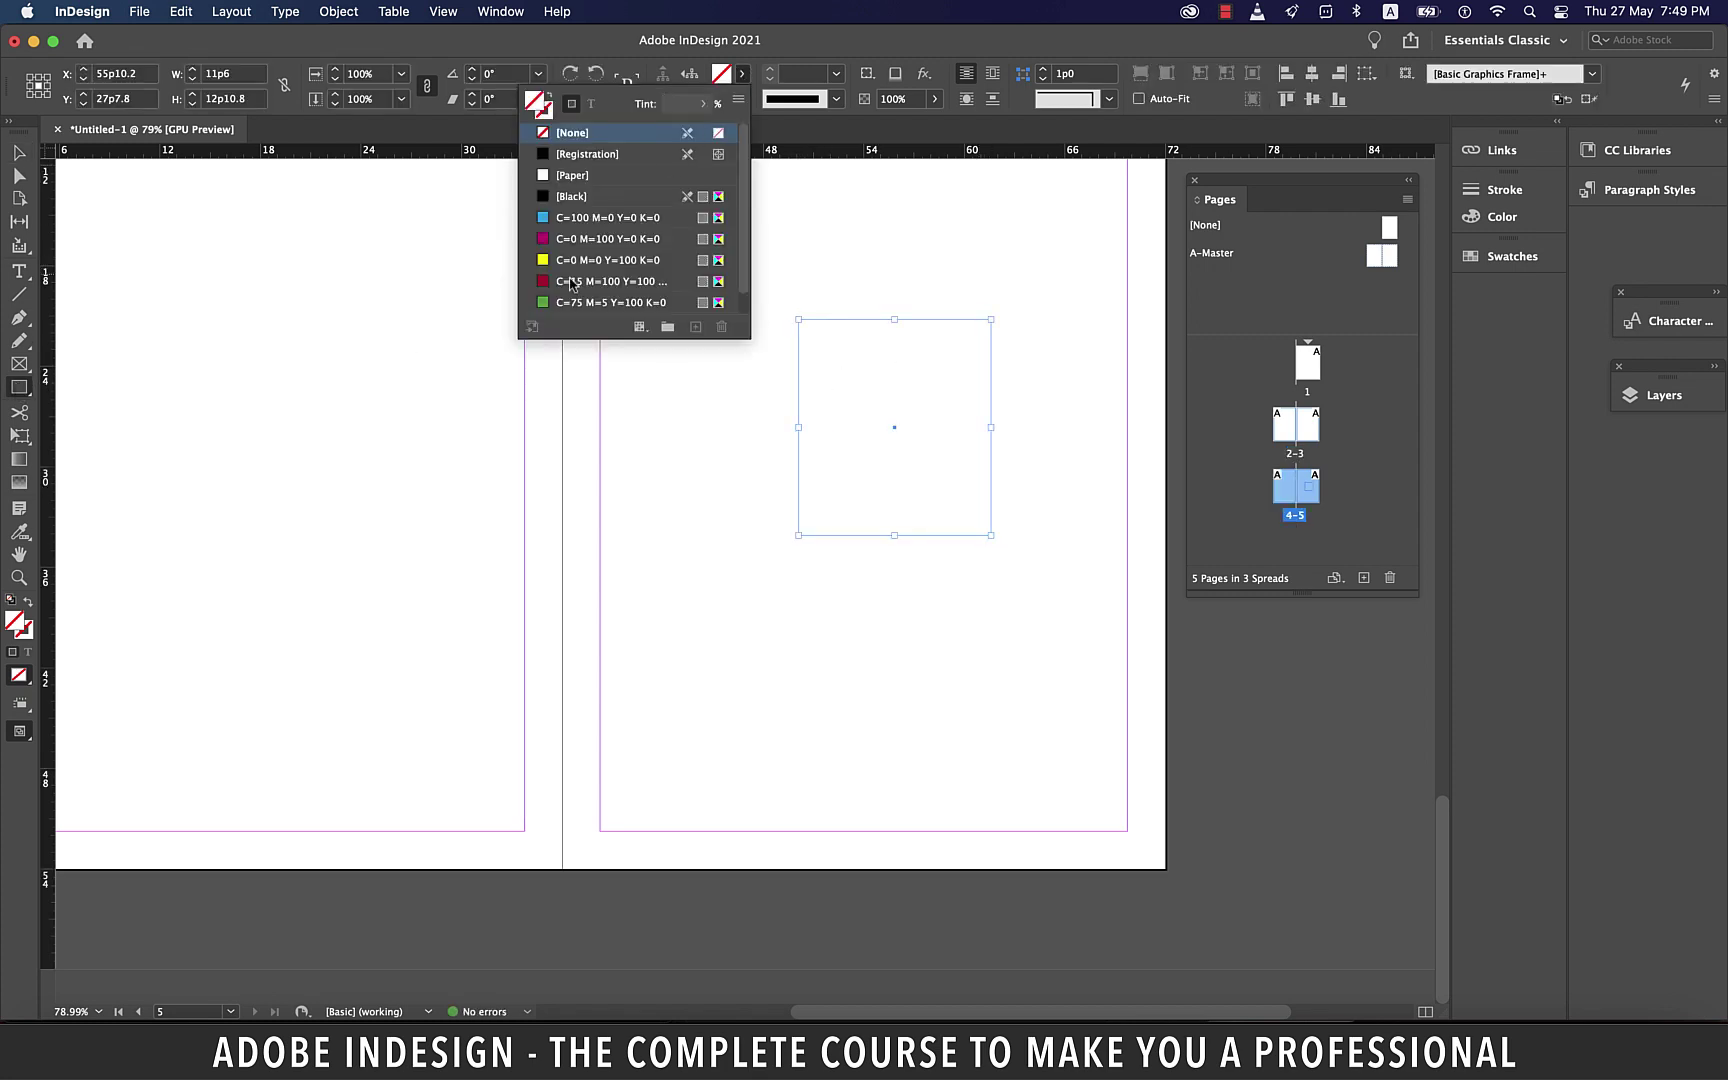
pyautogui.click(590, 281)
pyautogui.click(19, 152)
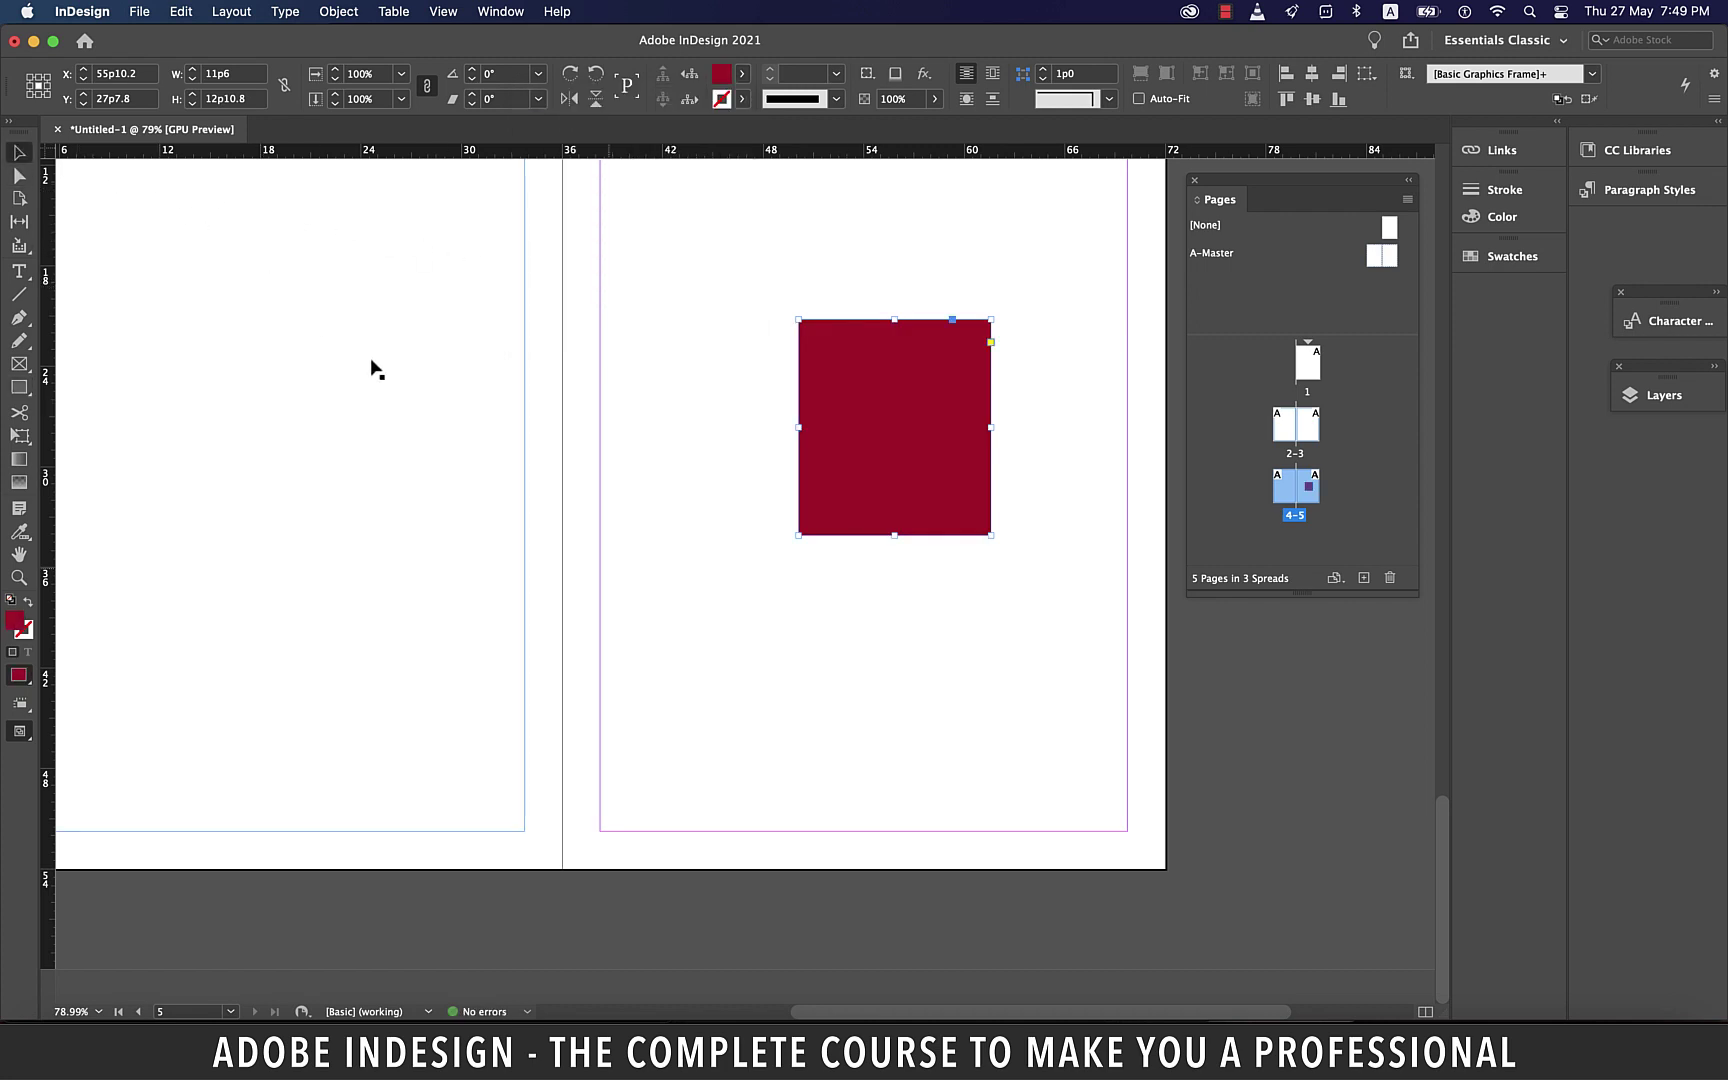
pyautogui.click(700, 440)
# Step: Drag page 5 up into spread 2-3 in the Pages panel
pyautogui.moveTo(1322, 493); pyautogui.dragTo(1309, 447)
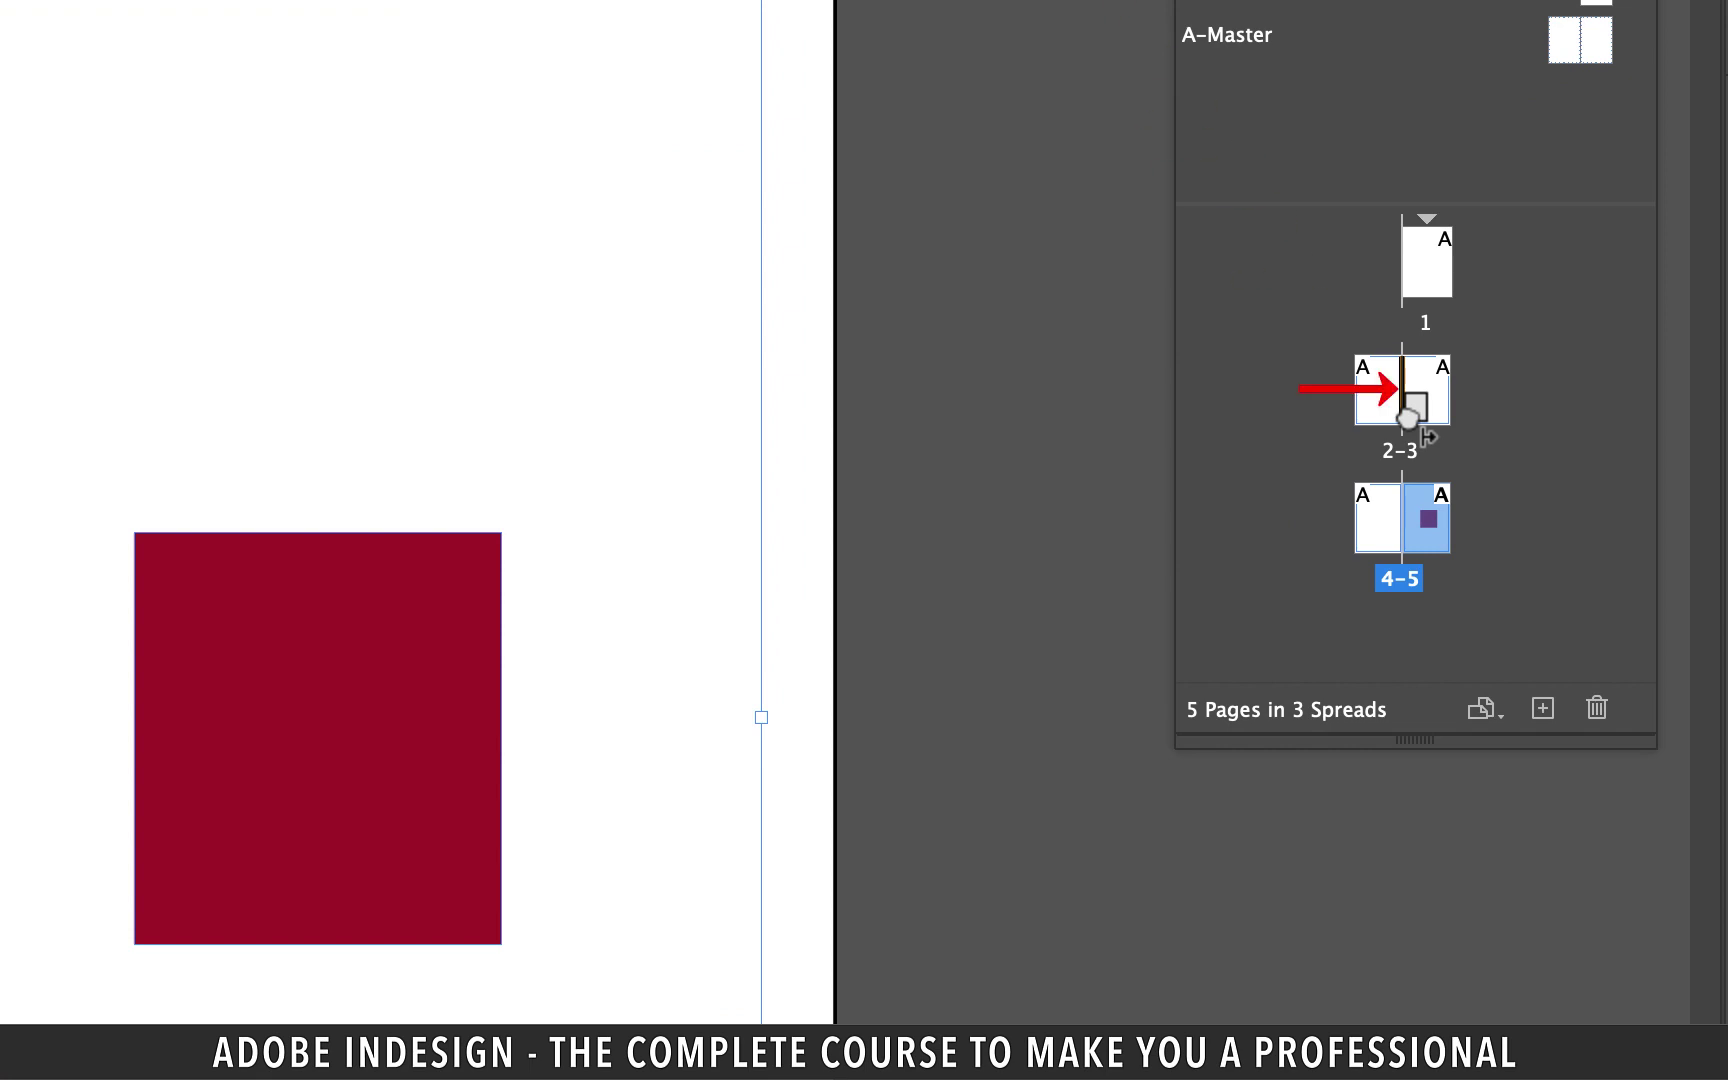
pyautogui.moveTo(1407, 415); pyautogui.dragTo(1405, 408)
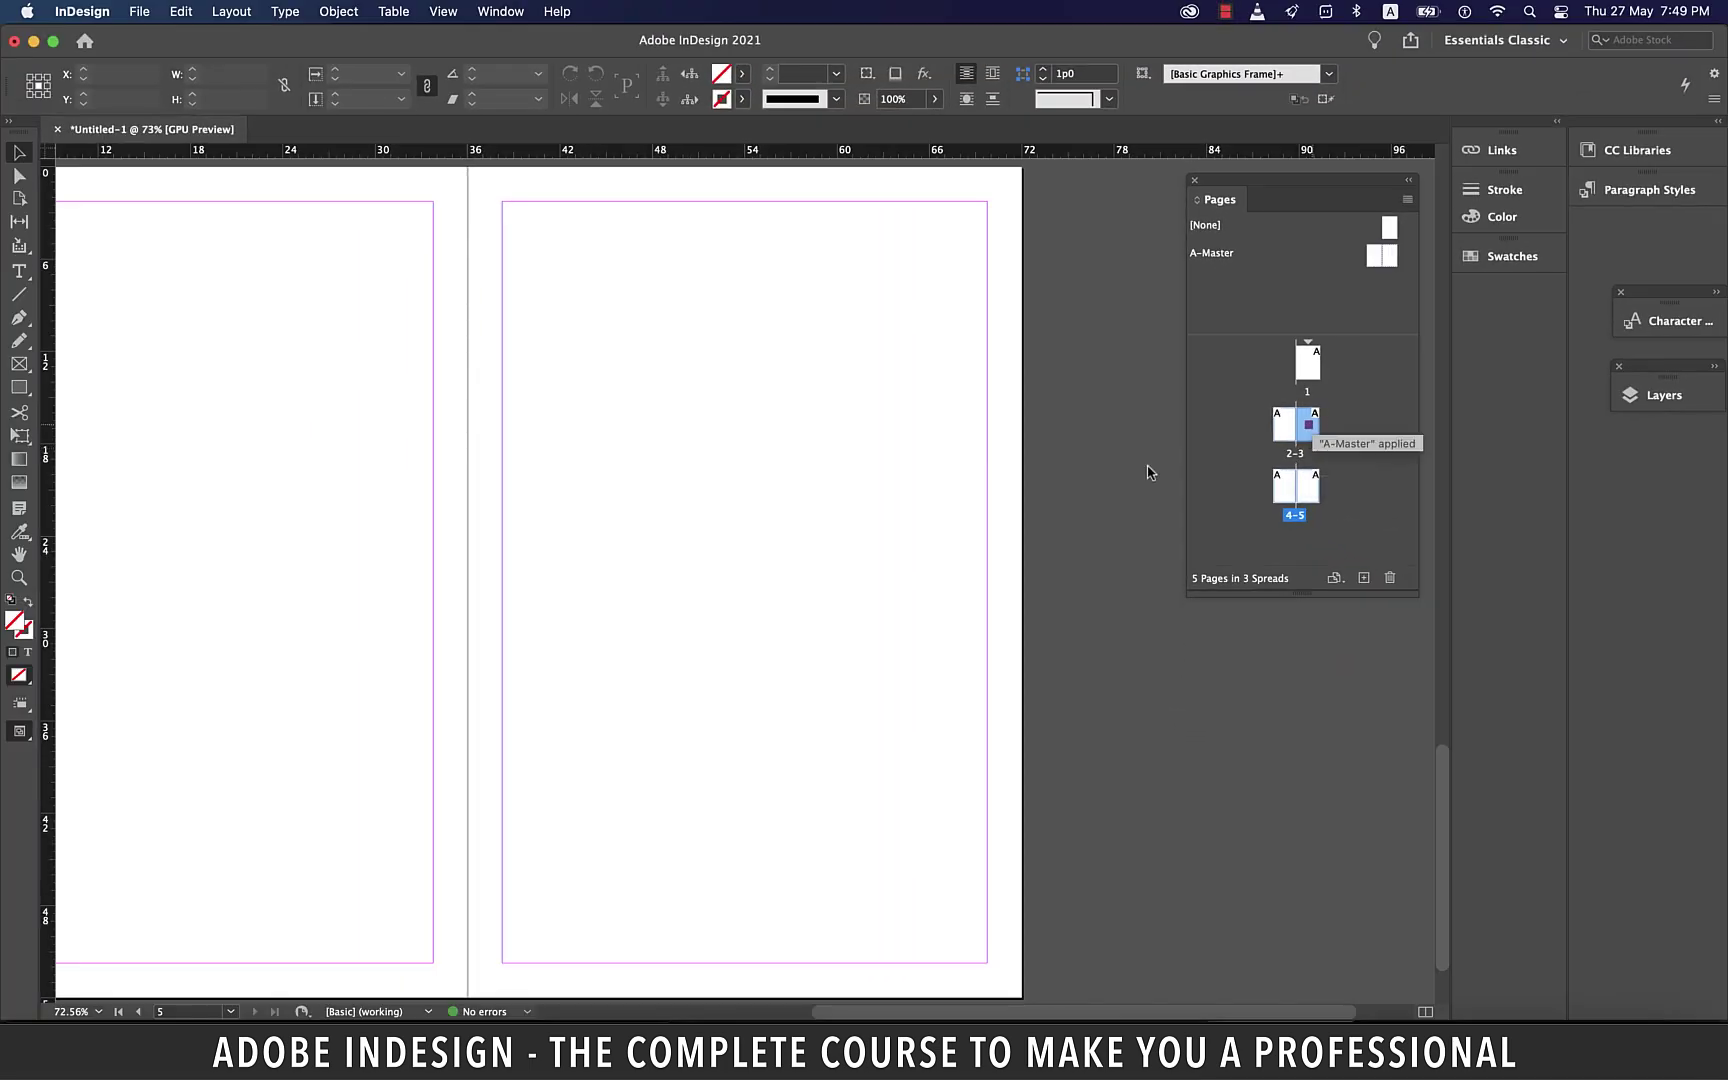
pyautogui.scroll(-5, 700, 569)
pyautogui.scroll(4, 828, 541)
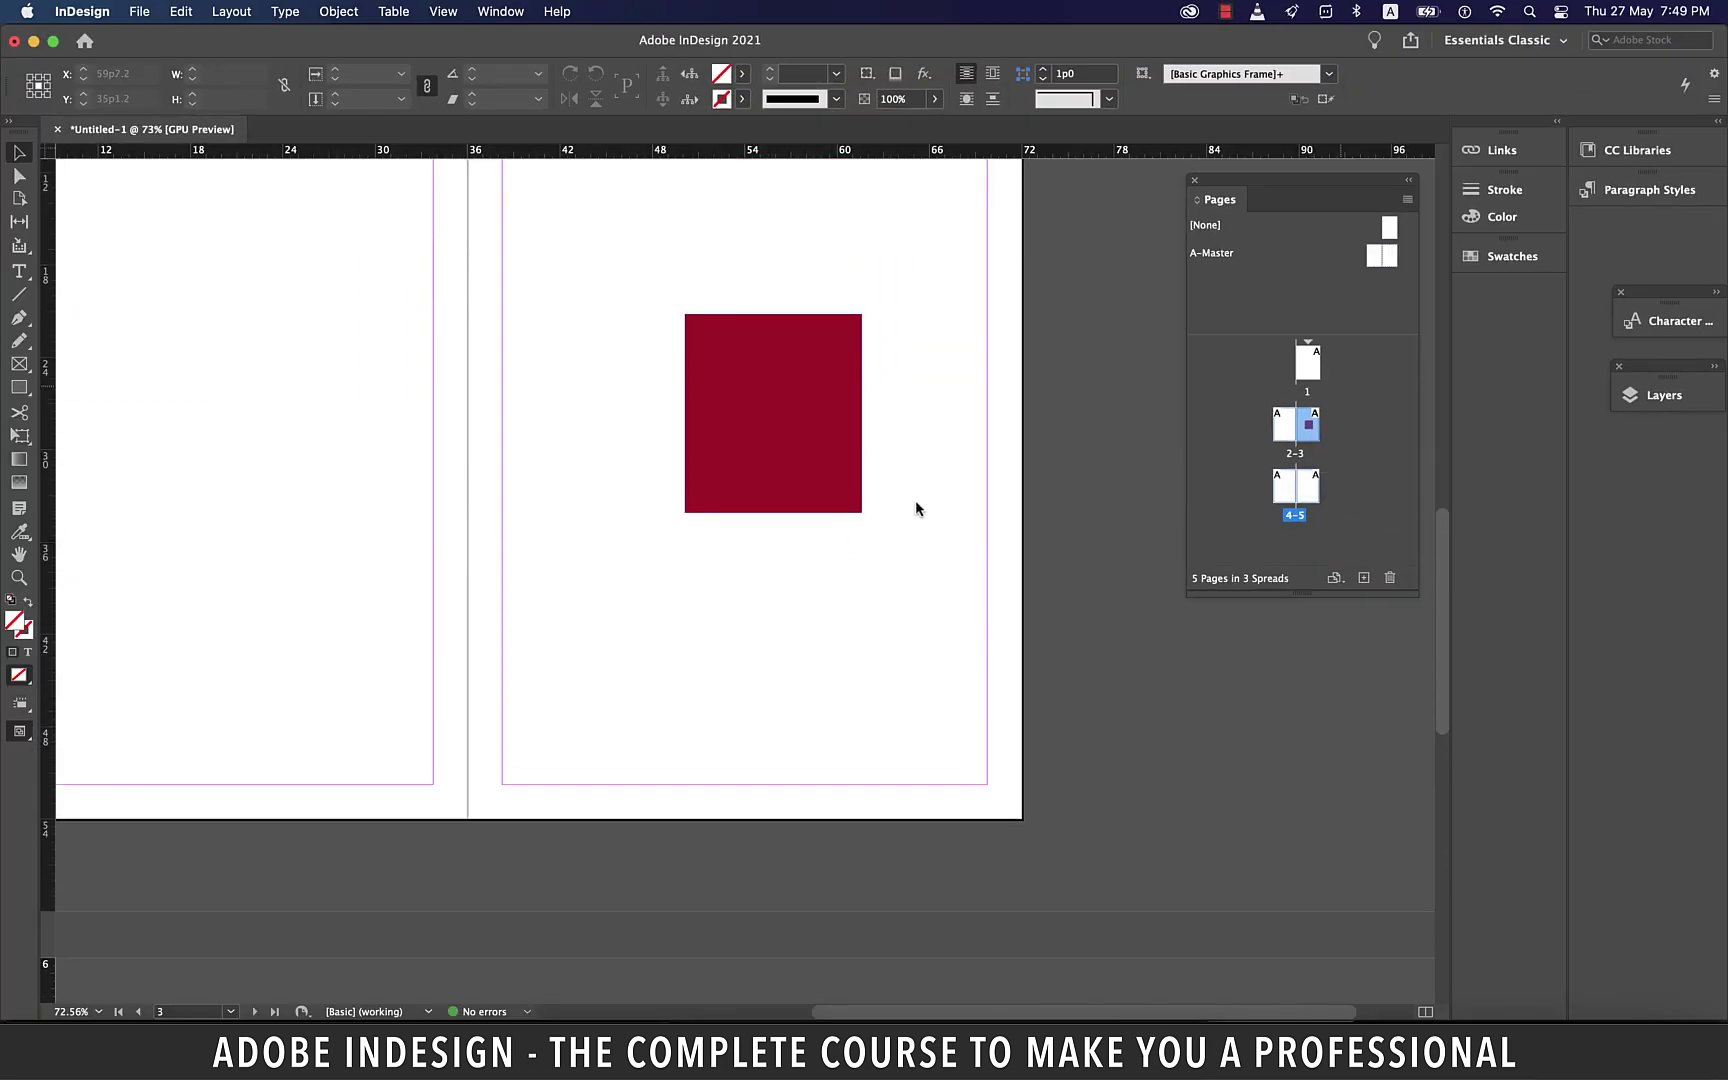
# Step: Drag the red-rectangle page ahead of page 1 so it becomes page 1
pyautogui.moveTo(1308, 425); pyautogui.dragTo(1310, 363)
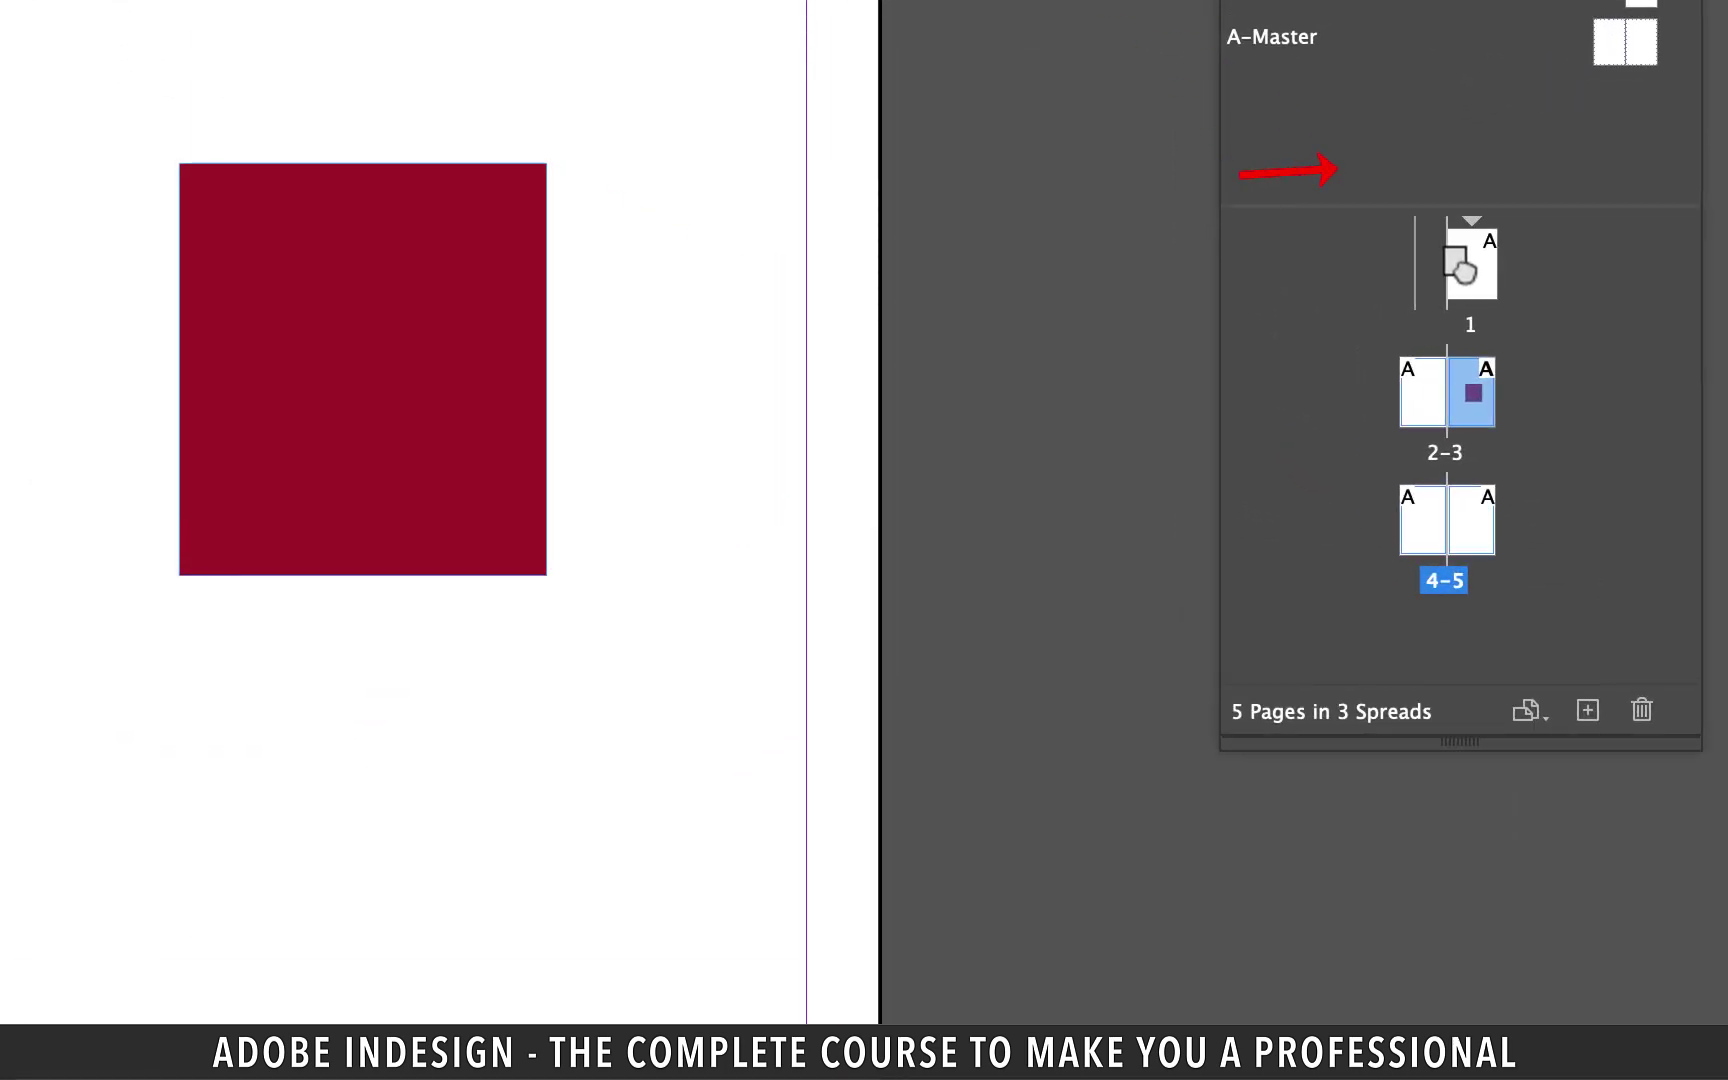
pyautogui.moveTo(1458, 264); pyautogui.dragTo(1458, 264)
pyautogui.moveTo(1458, 264); pyautogui.dragTo(1458, 264)
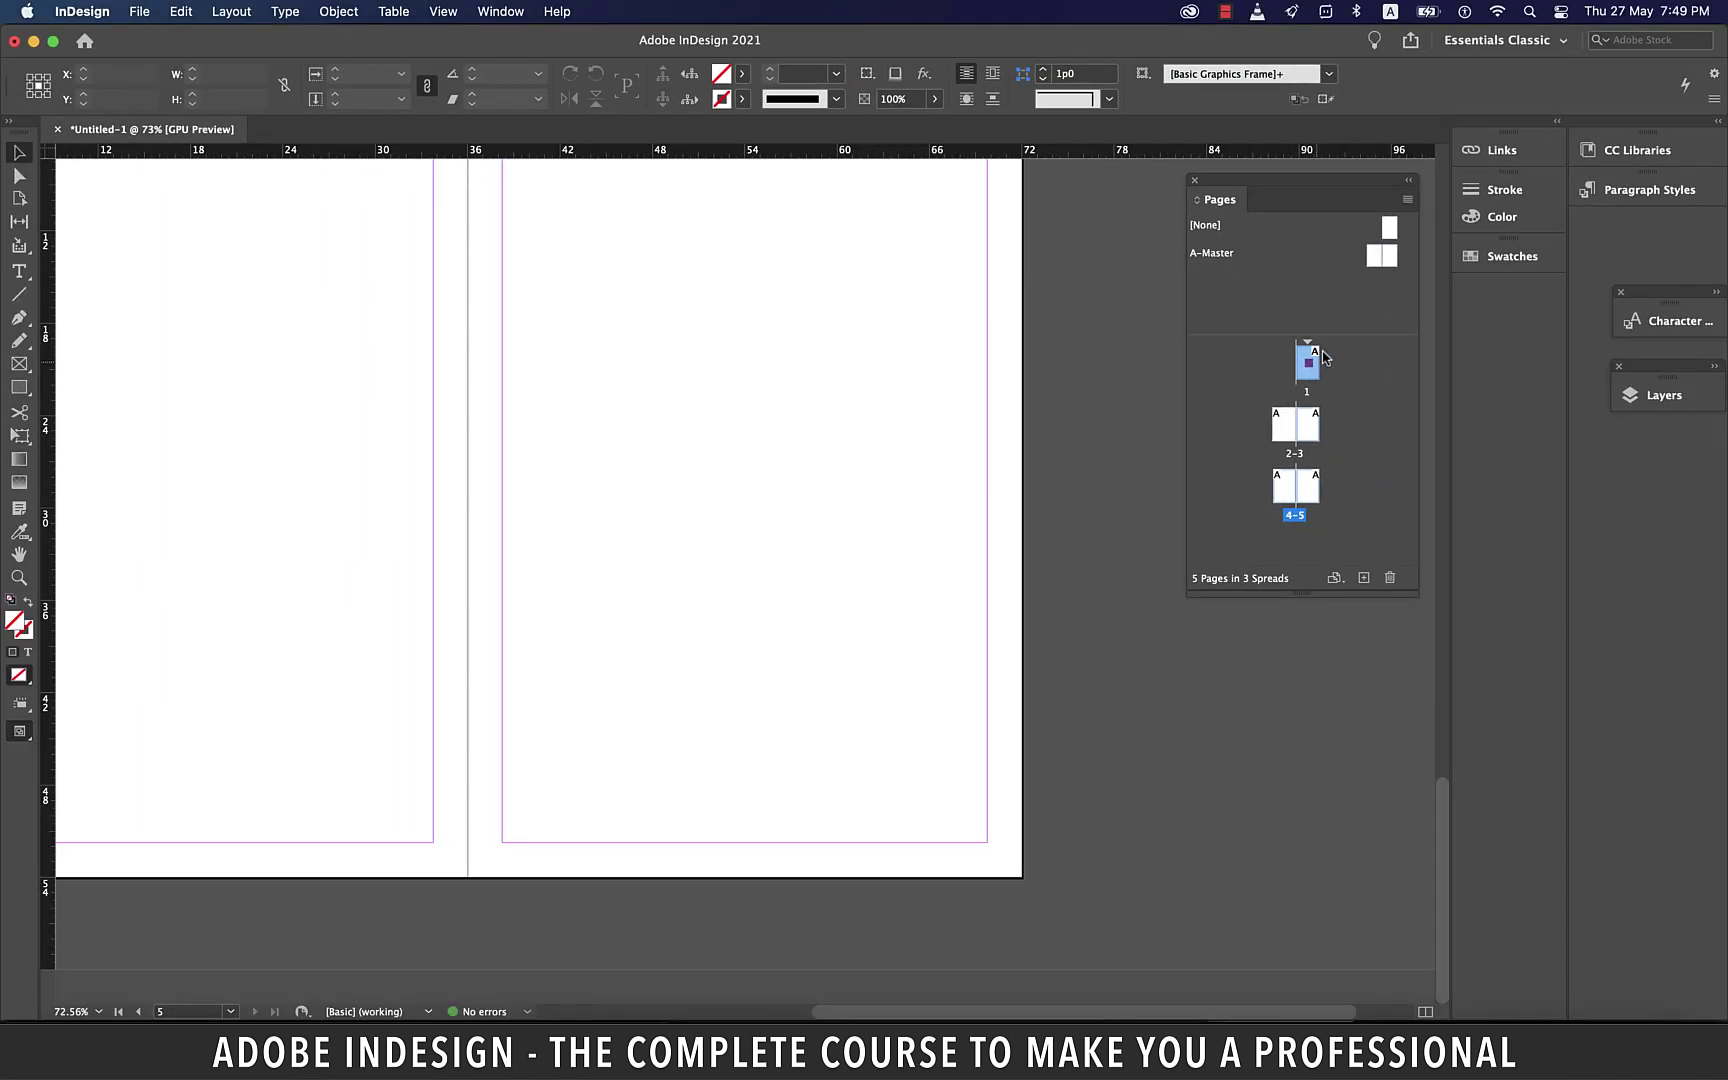
pyautogui.click(1348, 443)
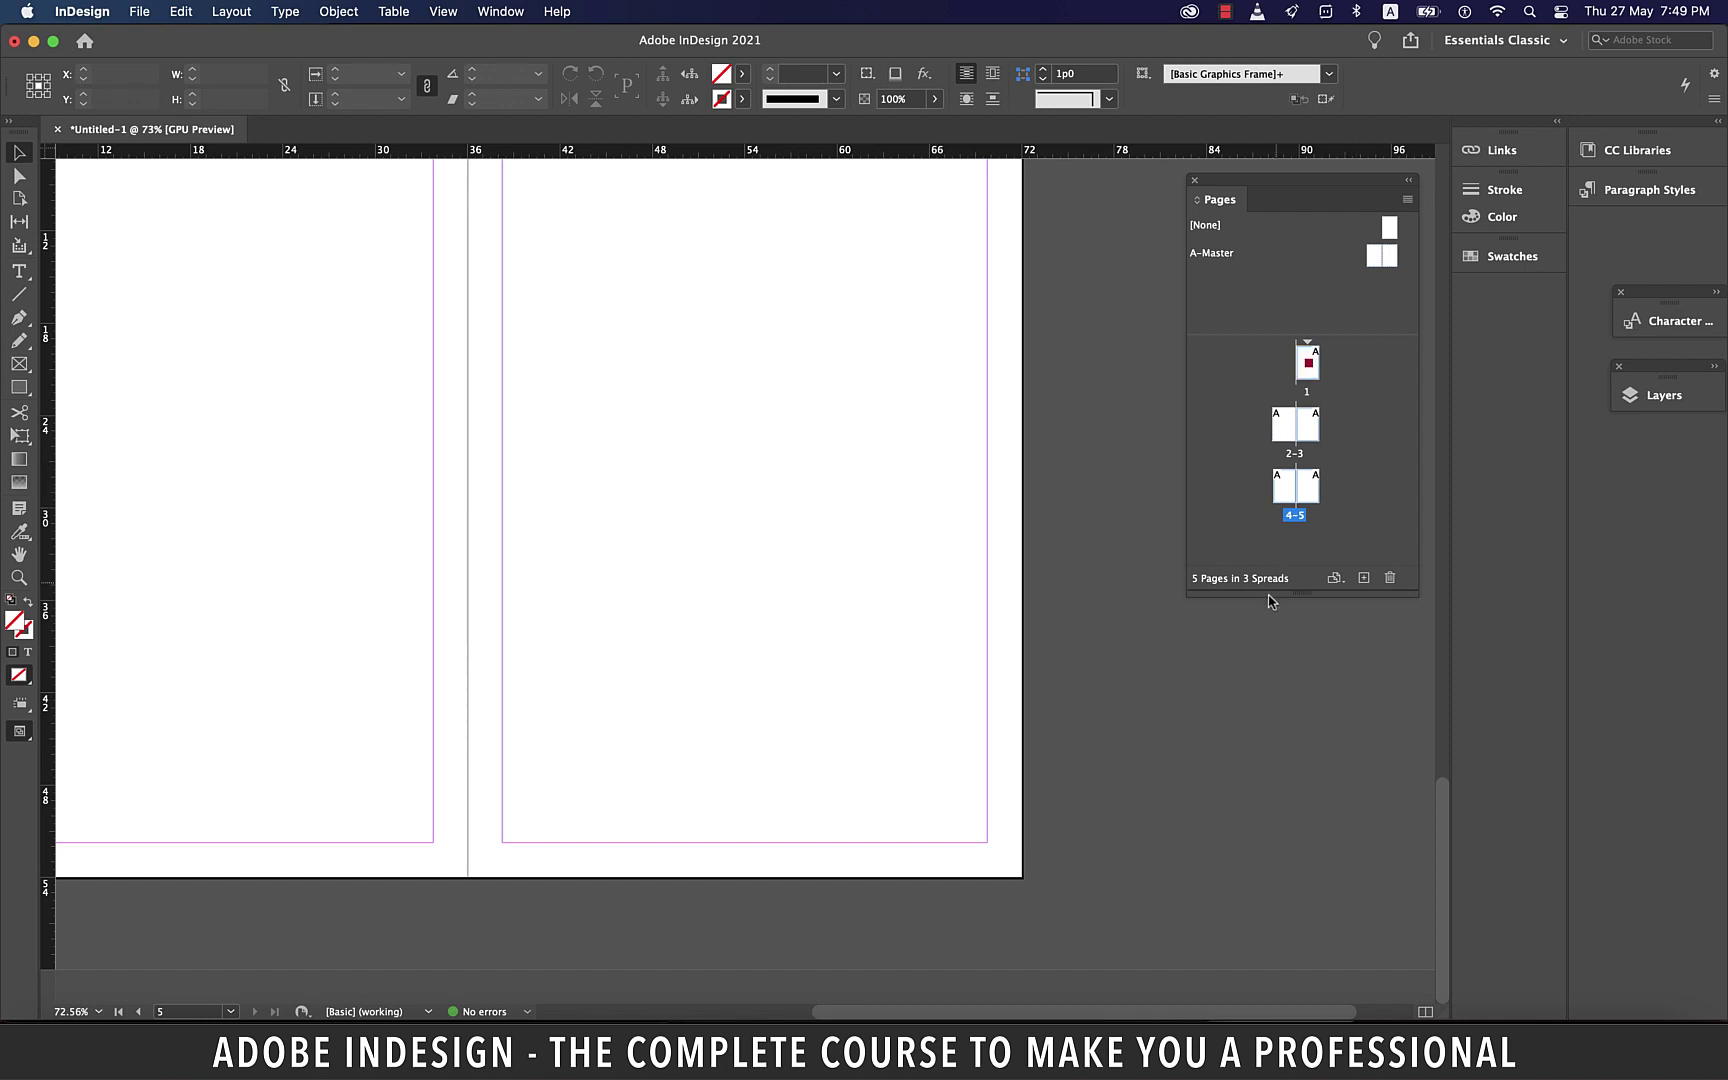